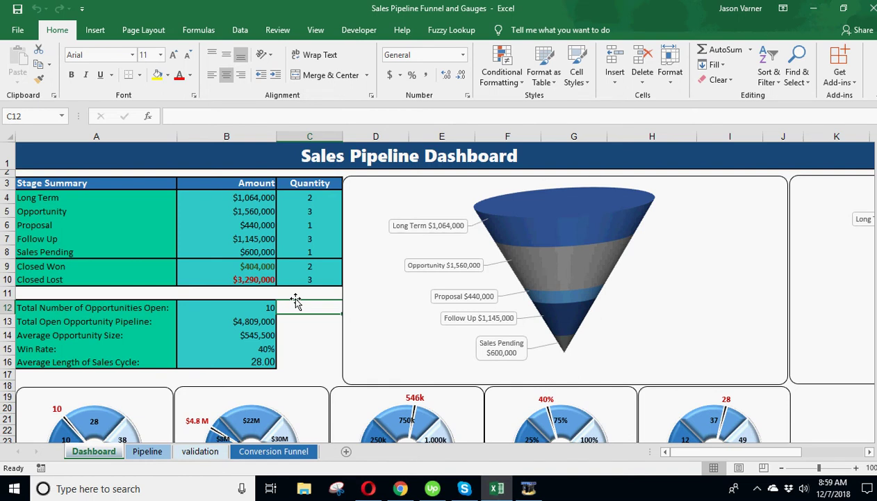
Step: Review the Dashboard's stage summary, pipeline metrics, funnel chart and row of gauges
scroll(202, 320, down, 2)
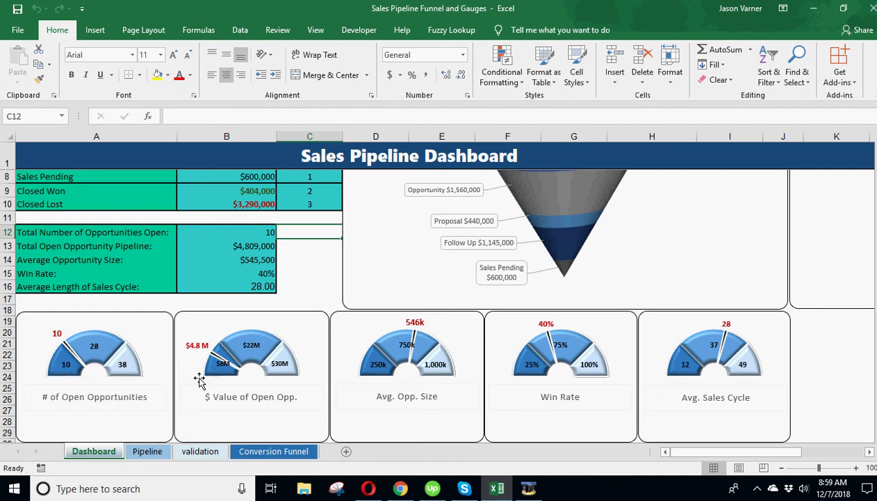
scroll(147, 380, up, 2)
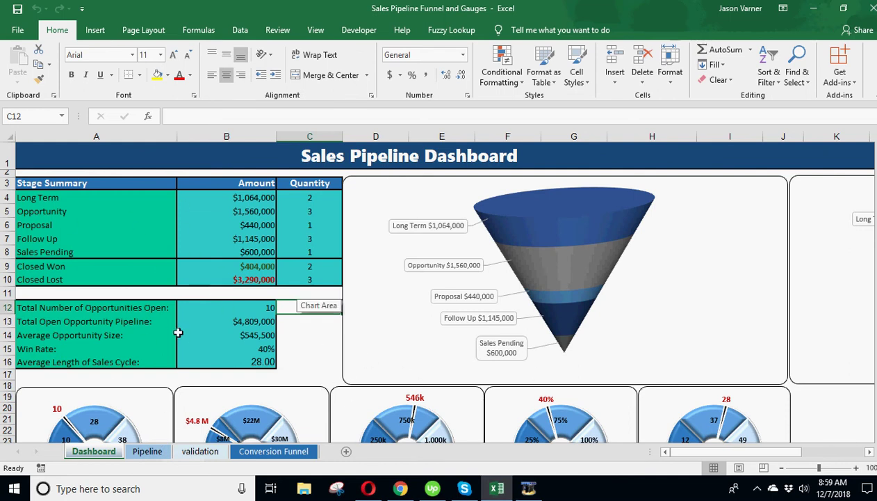
scroll(179, 342, down, 2)
scroll(290, 349, up, 2)
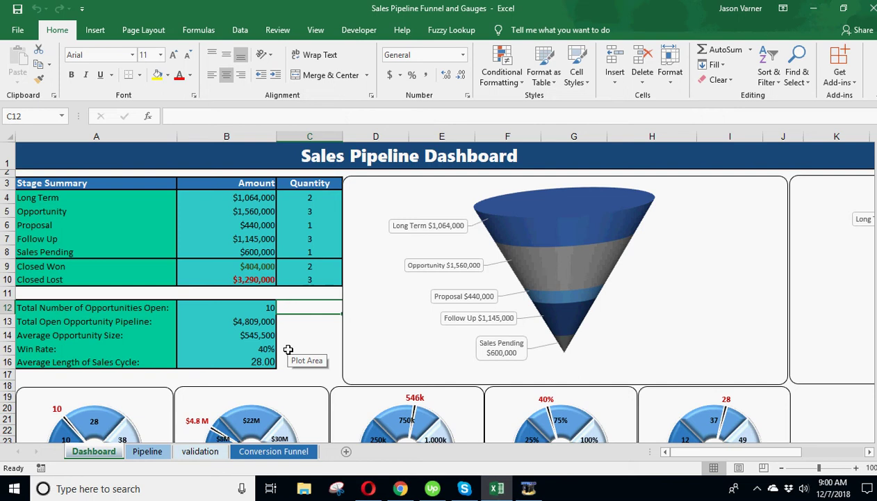
Step: Examine the Current Year's Forecasting / Analysis section, including the 2018 Sales Plan cell and the notes on the input cells
scroll(287, 349, down, 8)
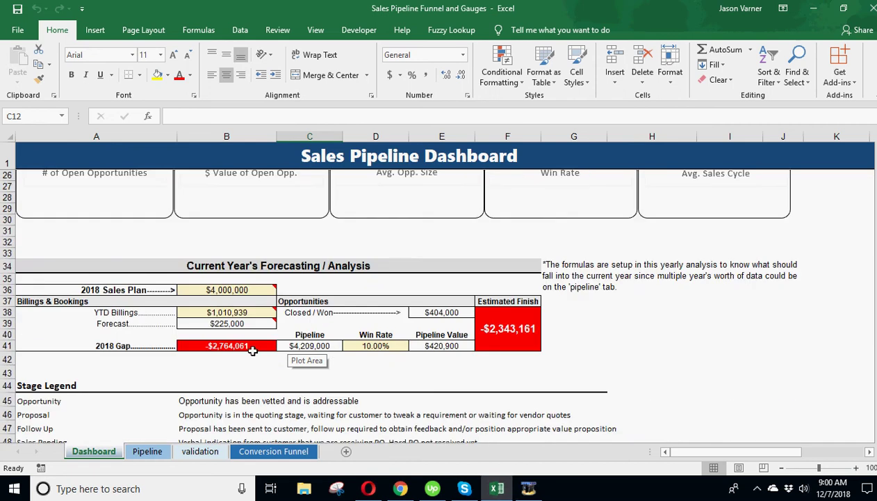
click(217, 290)
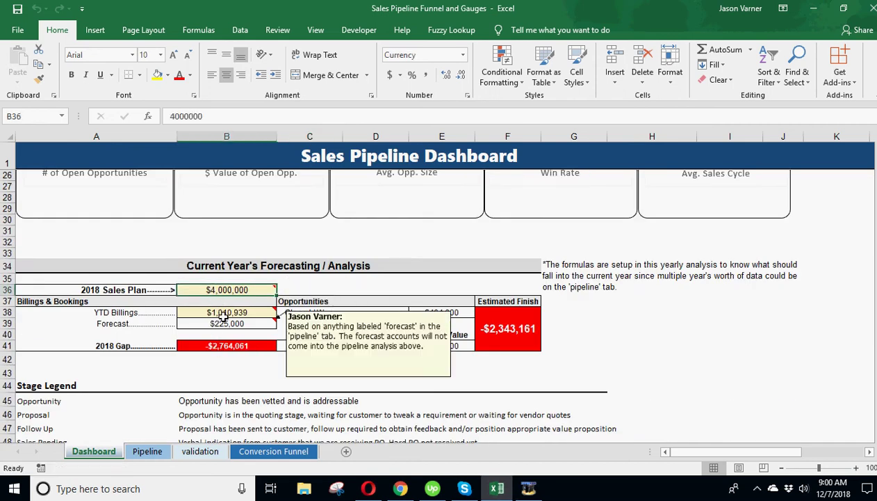
mouse_move(222, 313)
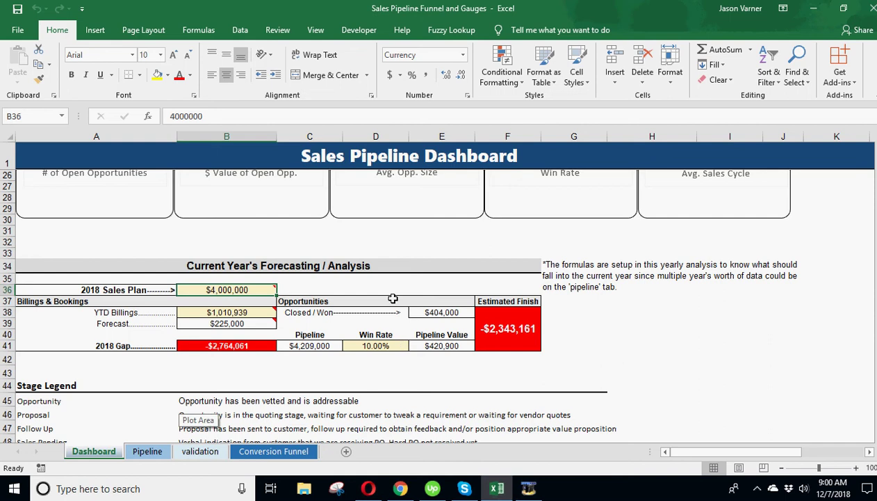
scroll(240, 335, up, 1)
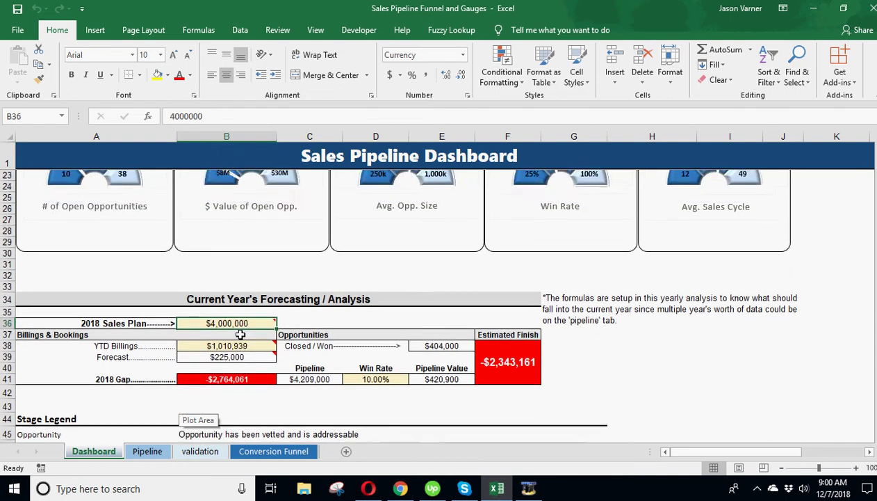
Step: Examine the funnel chart's stage segments and compare the pipeline metrics with the gauges on the Dashboard
scroll(240, 335, up, 7)
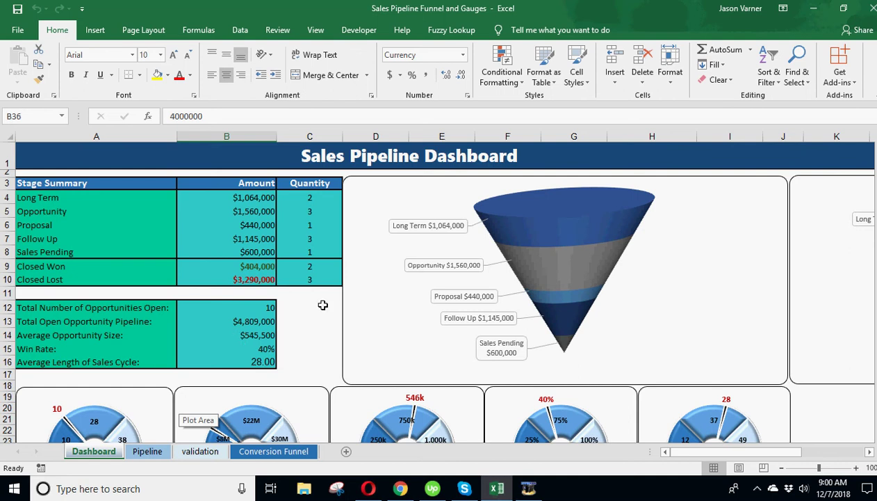
mouse_move(547, 225)
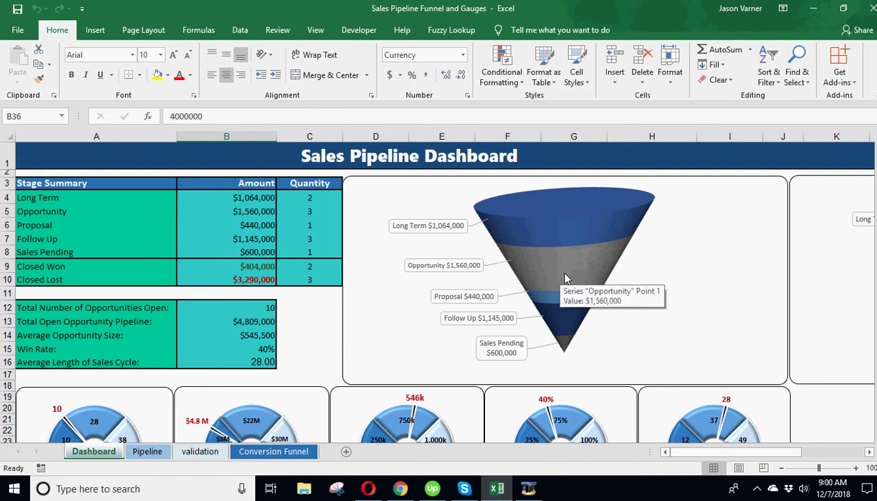
mouse_move(511, 245)
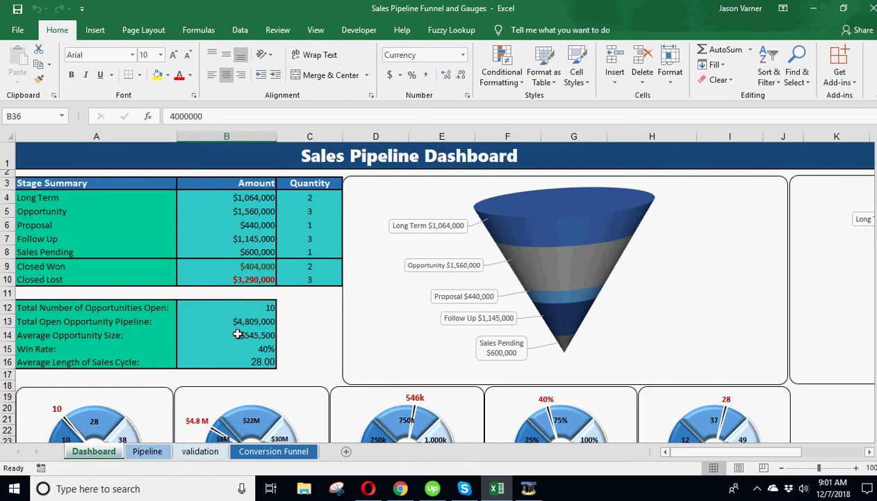
scroll(234, 326, down, 4)
scroll(234, 328, up, 2)
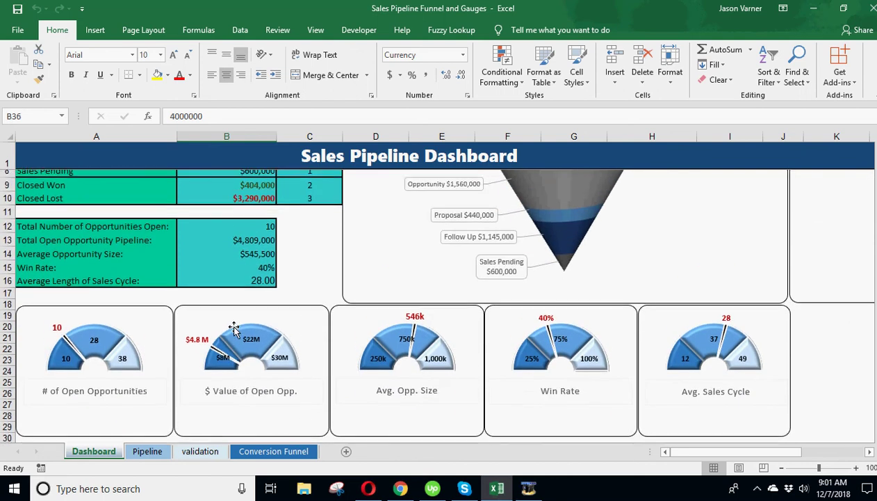
scroll(234, 328, up, 2)
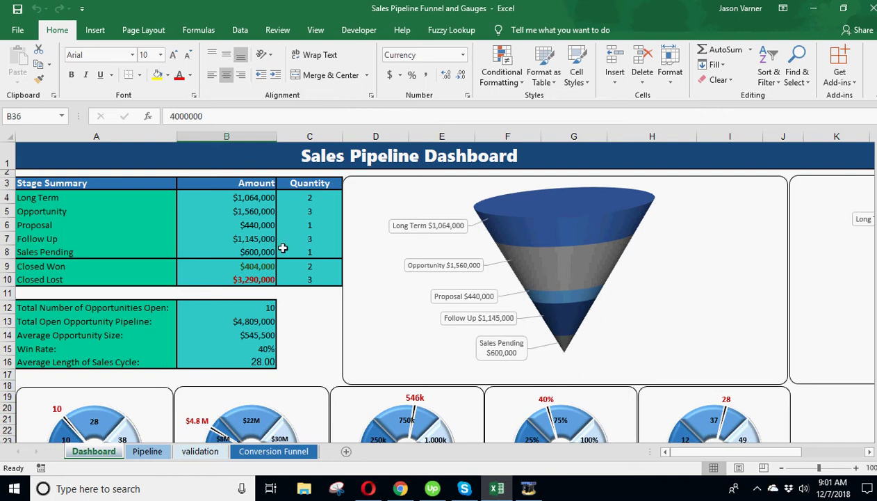
Step: Inspect the formulas behind the Stage Summary's Long Term label and the Amount cells for Long Term and Proposal
click(48, 198)
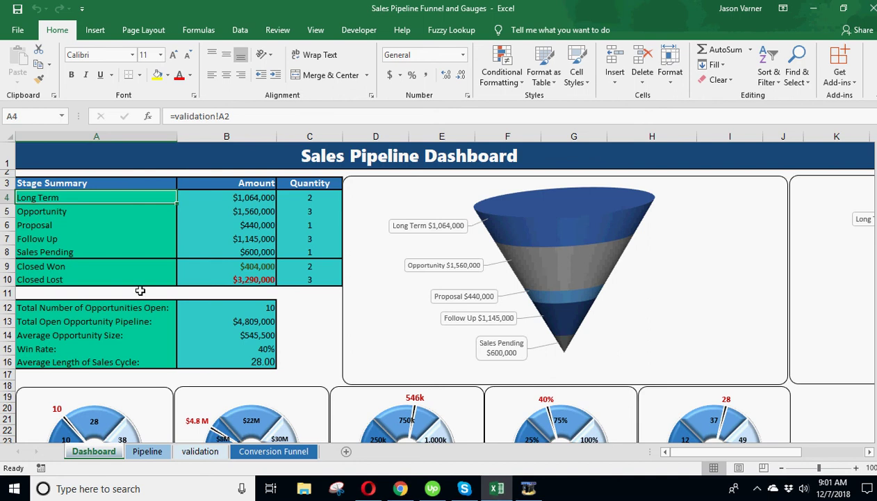
click(226, 200)
click(223, 225)
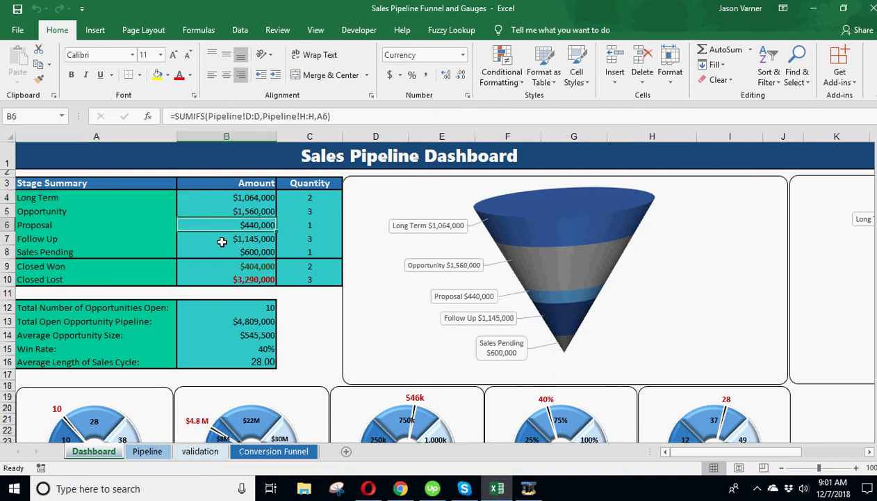
click(84, 196)
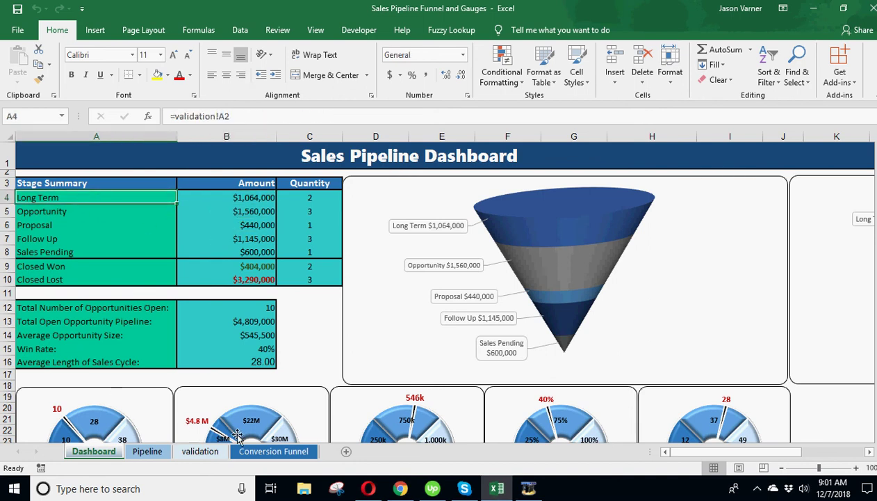
Step: Inspect the Stage Status list in A2:A9 on the validation sheet, from Long Term to Forecast
click(200, 450)
click(50, 179)
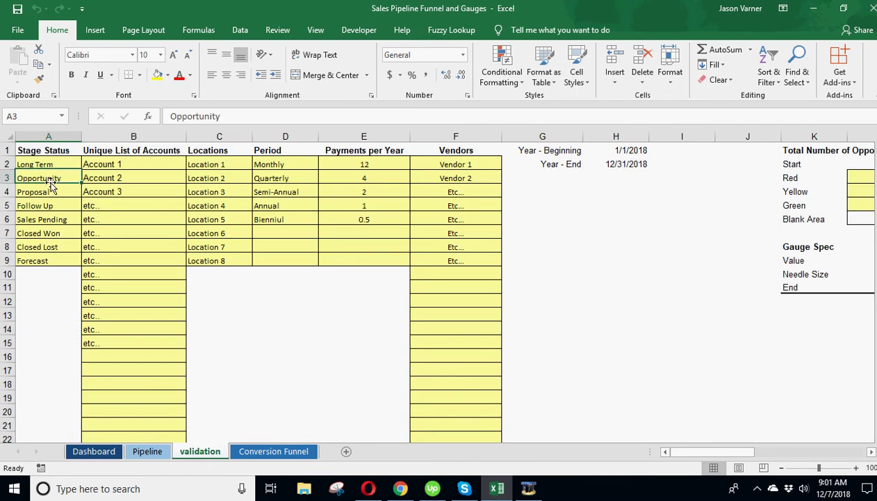
click(50, 219)
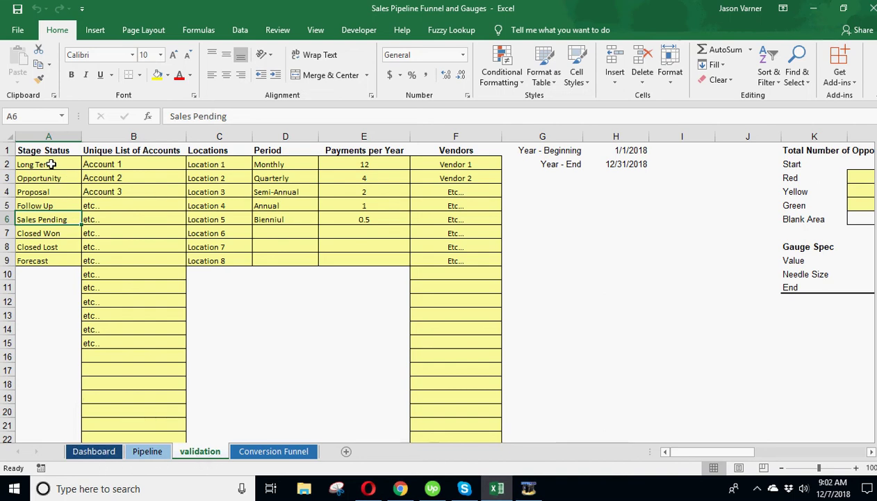
drag(49, 163, 47, 259)
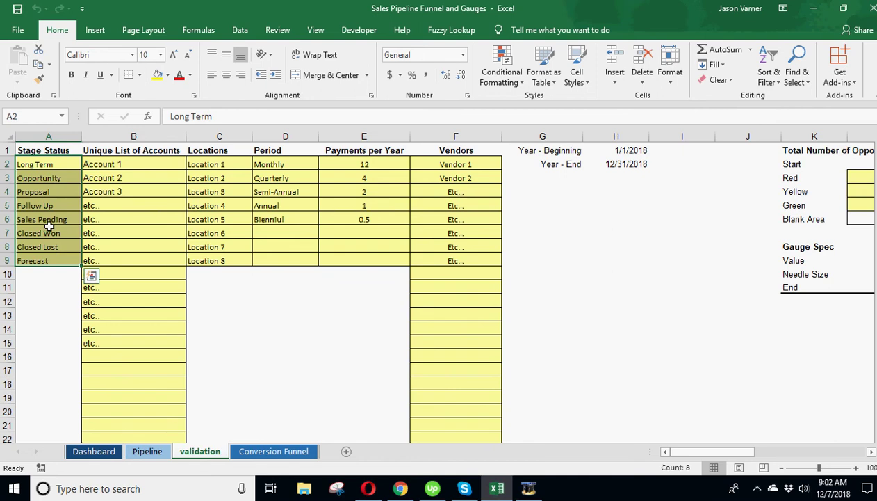
click(49, 164)
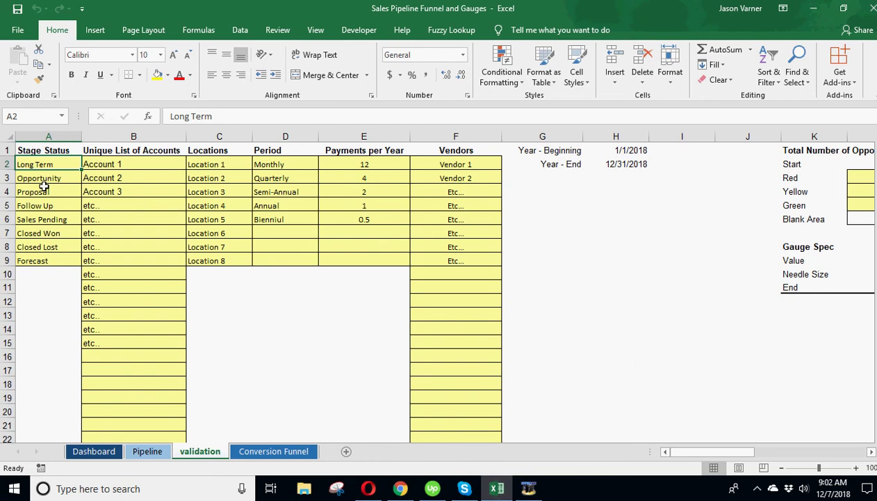
Step: Read the Stage Legend on the Dashboard sheet and compare it with the validation sheet's Stage Status list
click(93, 452)
scroll(88, 388, down, 10)
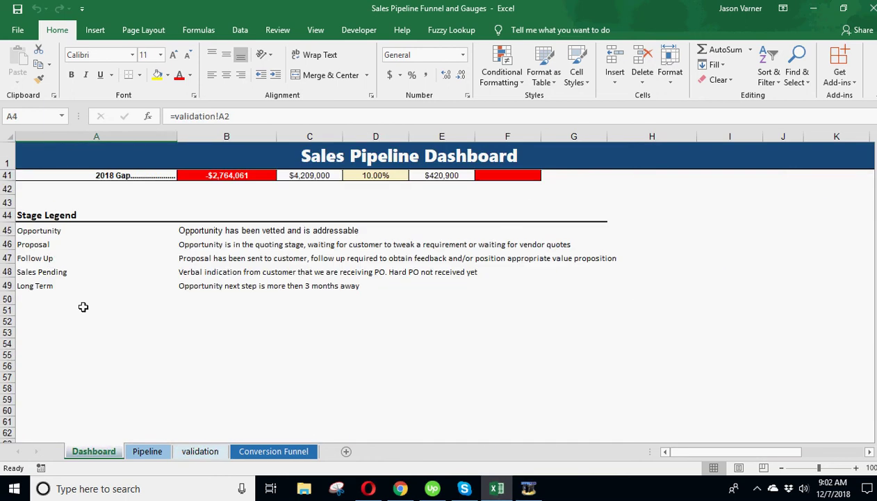
scroll(67, 323, up, 10)
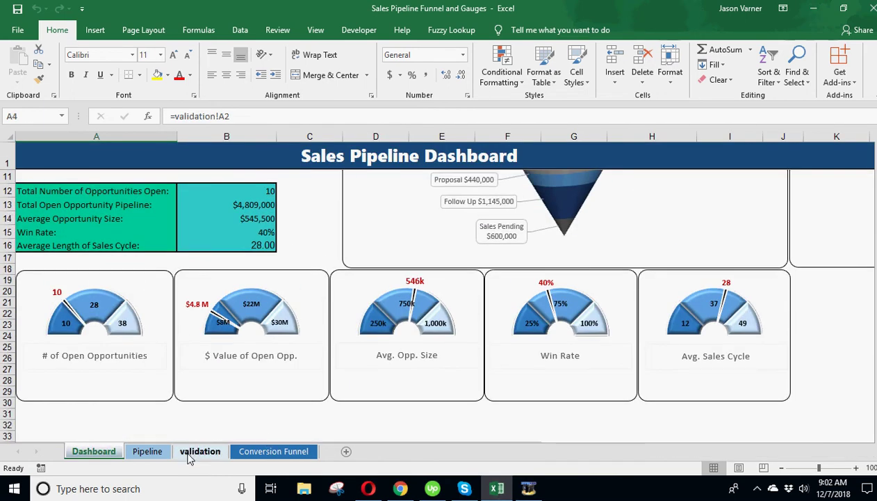
click(191, 453)
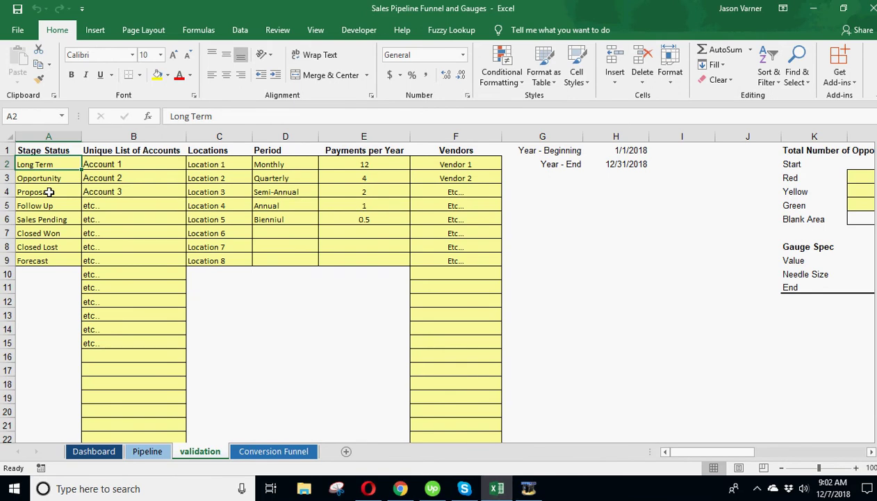
Step: Glance at the Pipeline sheet, and inspect the Dashboard's open stages in A4:A8 and the Closed Won and Closed Lost rows
click(147, 450)
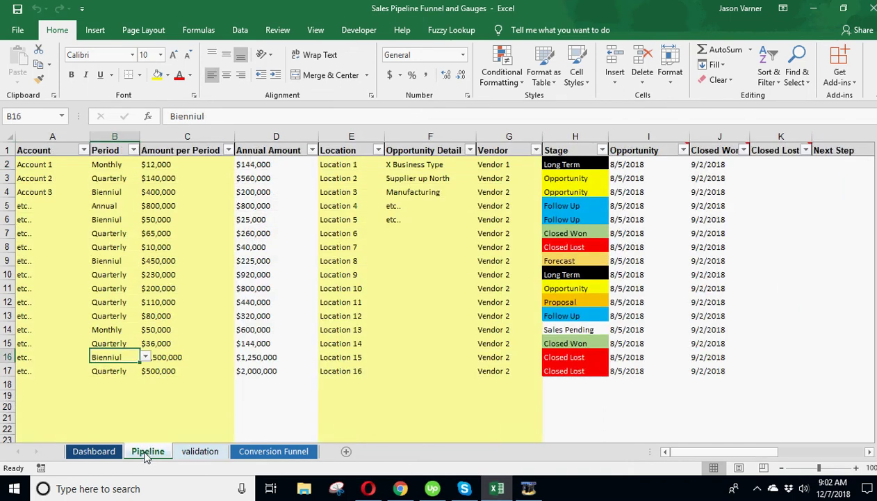
click(101, 452)
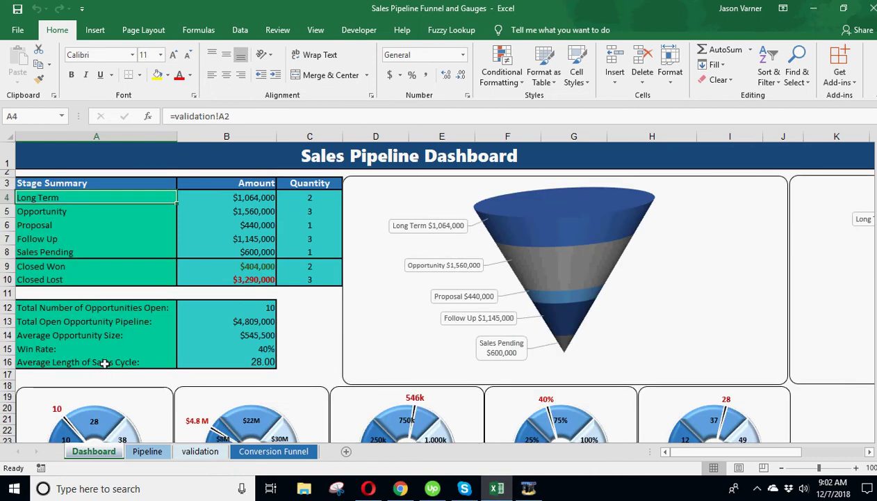
drag(59, 252, 61, 197)
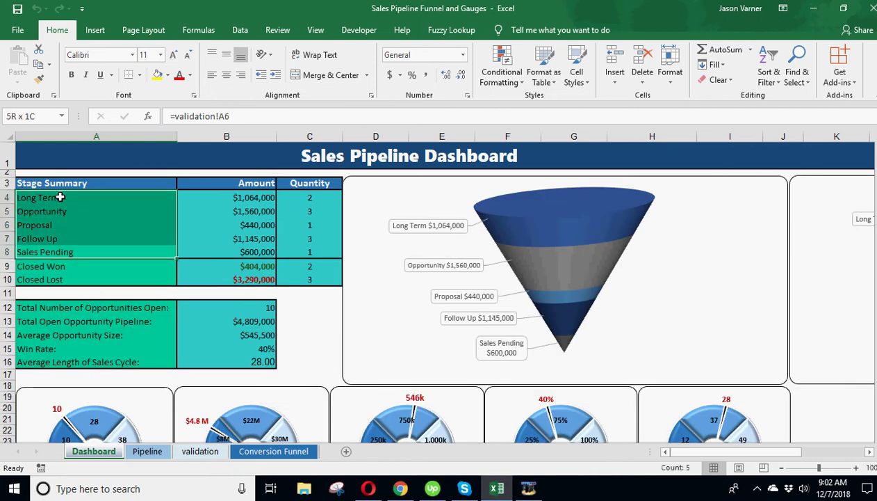
drag(62, 267, 60, 278)
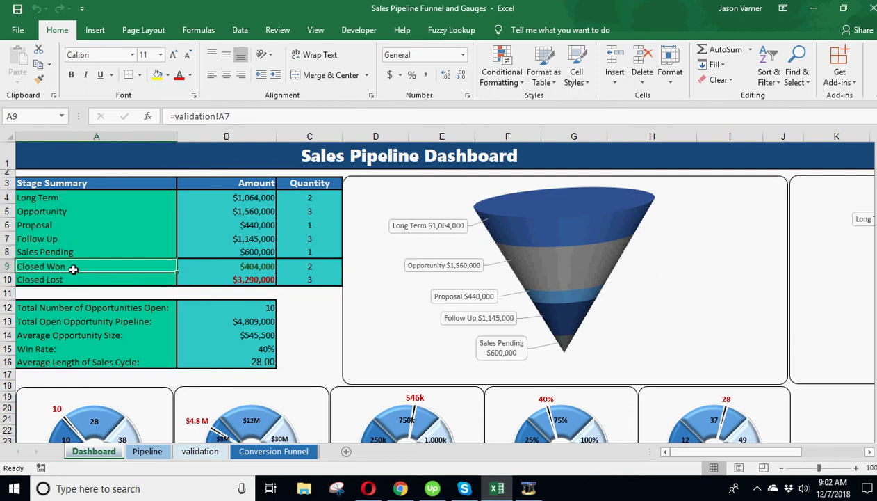
click(73, 265)
click(72, 280)
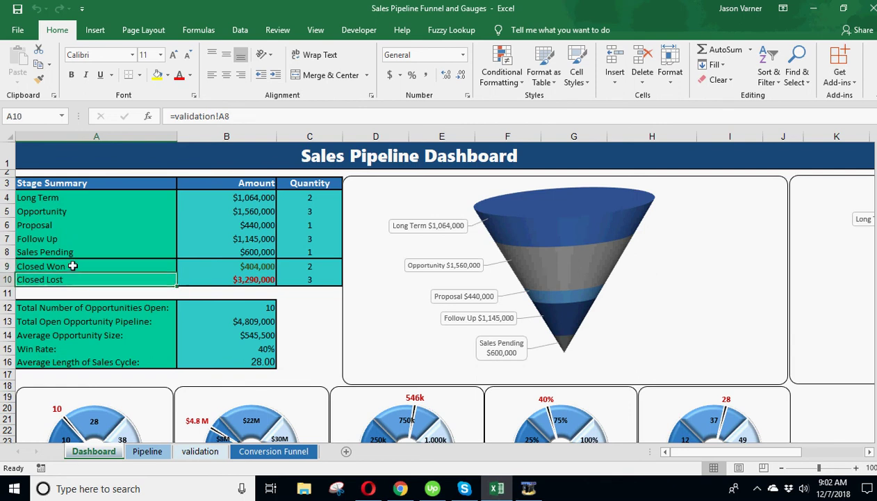
click(72, 261)
Step: Inspect the Closed Won, Closed Lost and Forecast entries in the validation sheet's Stage Status list
click(196, 440)
click(197, 450)
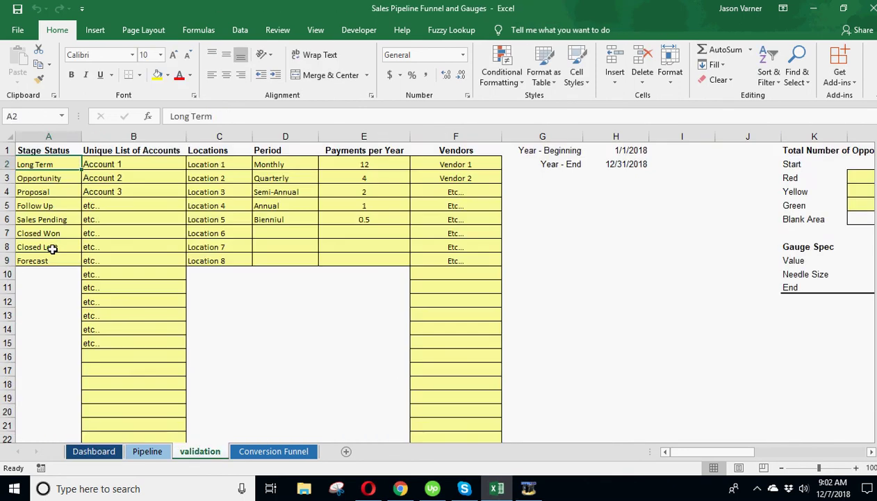
click(52, 246)
click(53, 233)
click(52, 247)
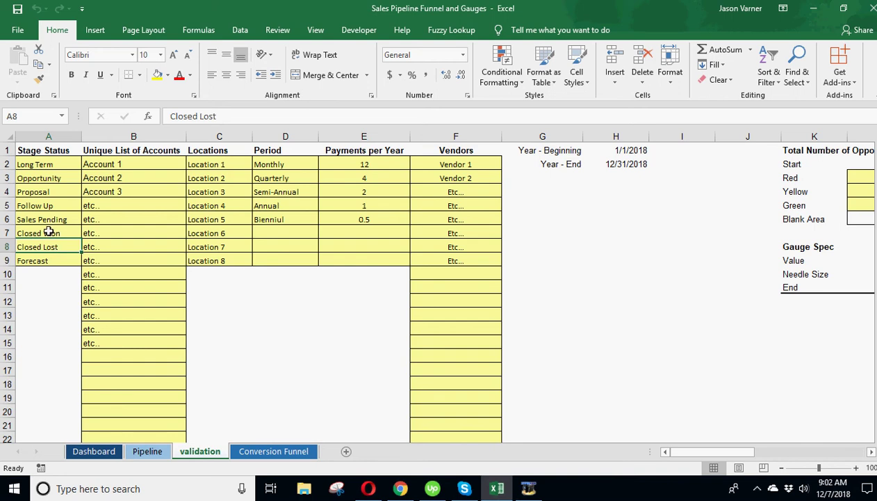
click(43, 259)
Step: Compare the Dashboard with the Pipeline sheet's first record, selecting its Account through Annual Amount cells, A2:D2
click(96, 451)
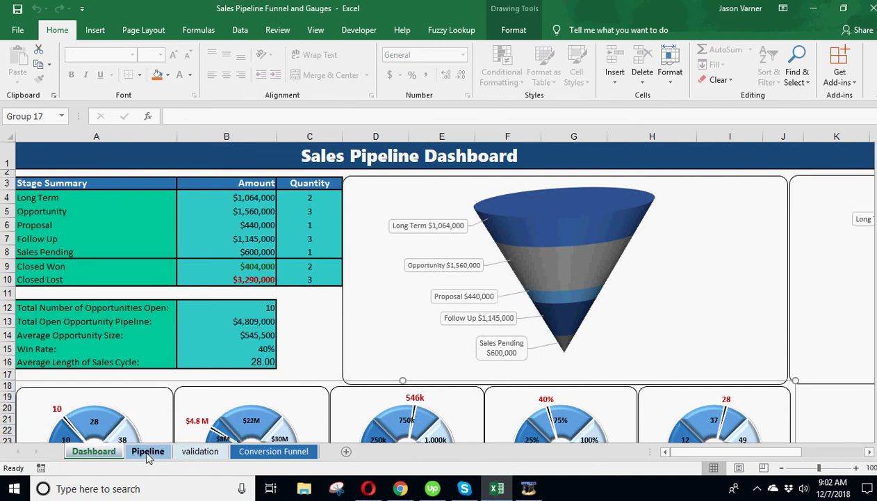
click(147, 452)
drag(36, 164, 258, 164)
click(97, 452)
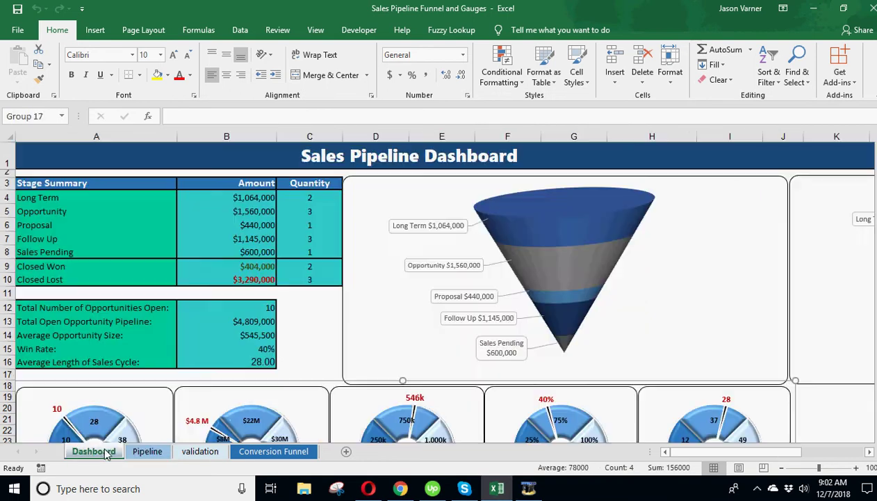
click(147, 452)
Step: Inspect entries in the Pipeline sheet's Account and Period columns across several records
click(59, 164)
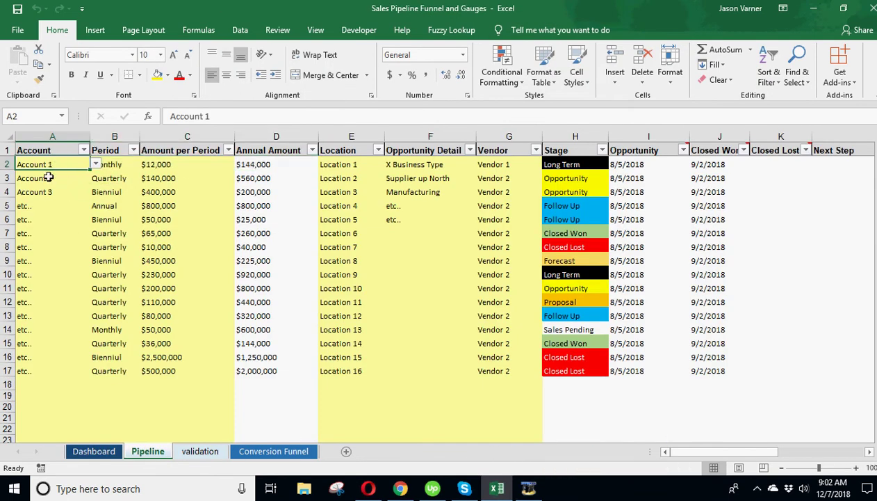
click(48, 177)
click(60, 233)
click(118, 164)
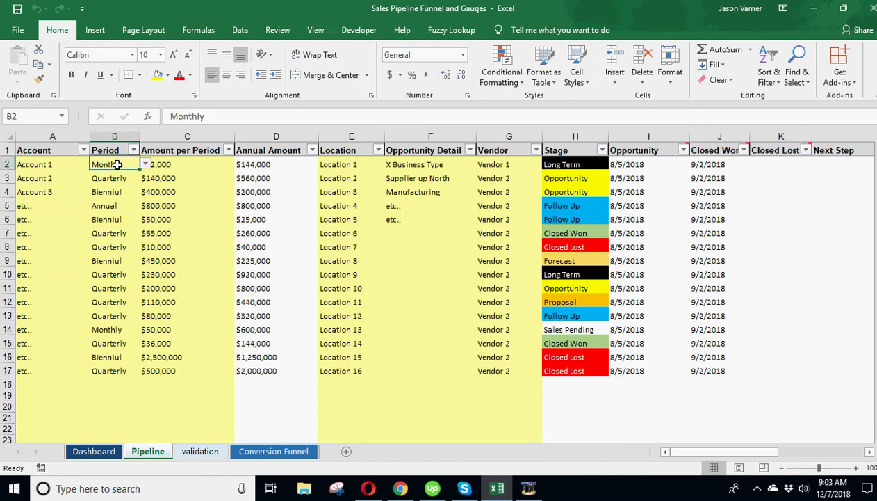
click(113, 192)
click(111, 233)
Step: Inspect the first Amount per Period entries and the formula in the first Annual Amount cell, D2, on the Pipeline sheet
click(177, 164)
click(175, 179)
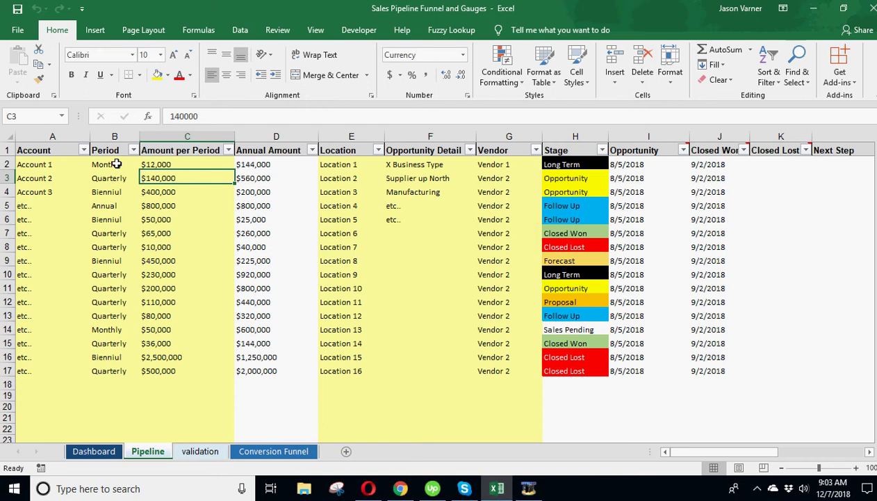
click(158, 165)
click(271, 164)
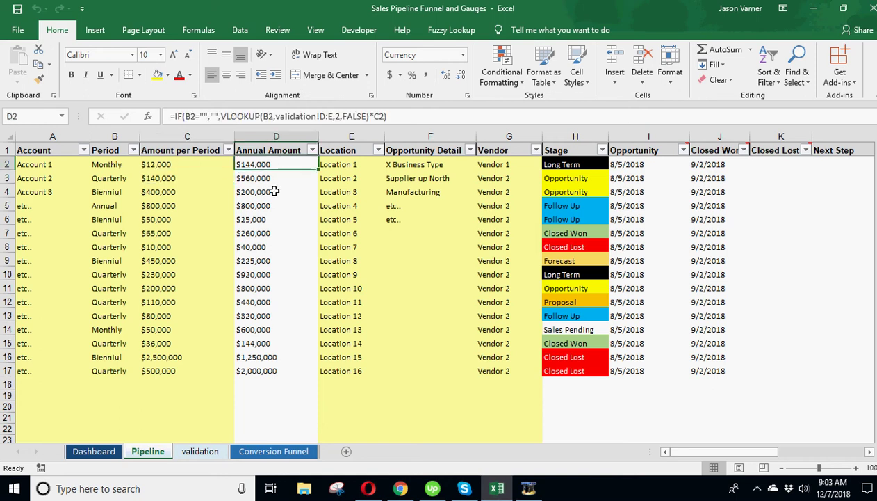
Step: Compare the Period and Amount per Period entries across several Pipeline records, including rows 4, 5, 8, 16 and 17
click(271, 247)
click(171, 189)
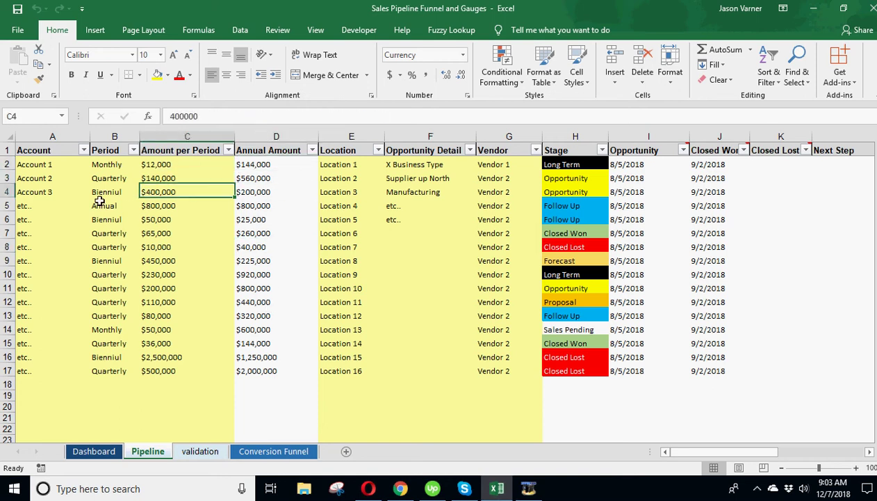
click(115, 206)
click(169, 243)
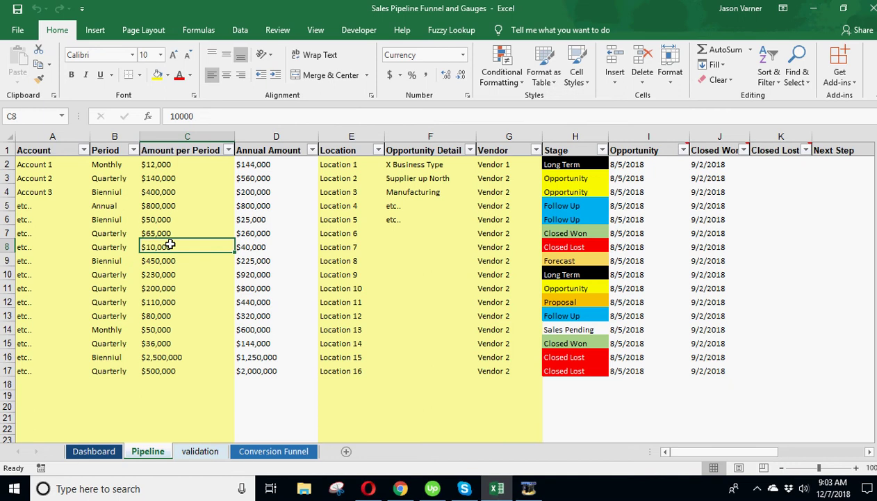
click(110, 370)
click(105, 358)
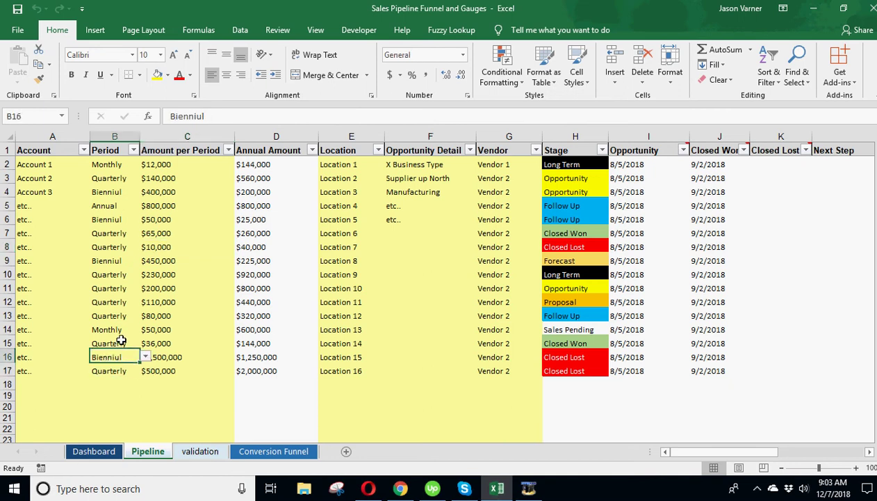
click(160, 358)
click(111, 358)
Step: Review the available Period options for the first record, cell B2, without changing its value
click(112, 180)
click(125, 164)
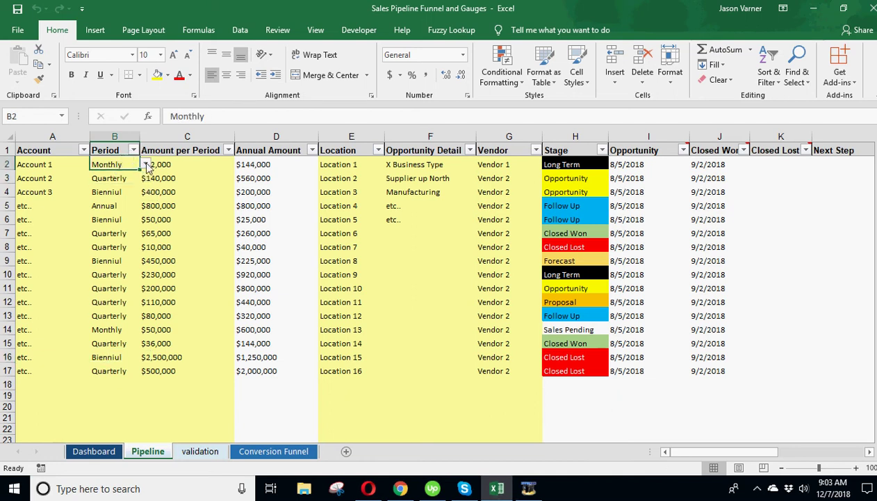
click(145, 164)
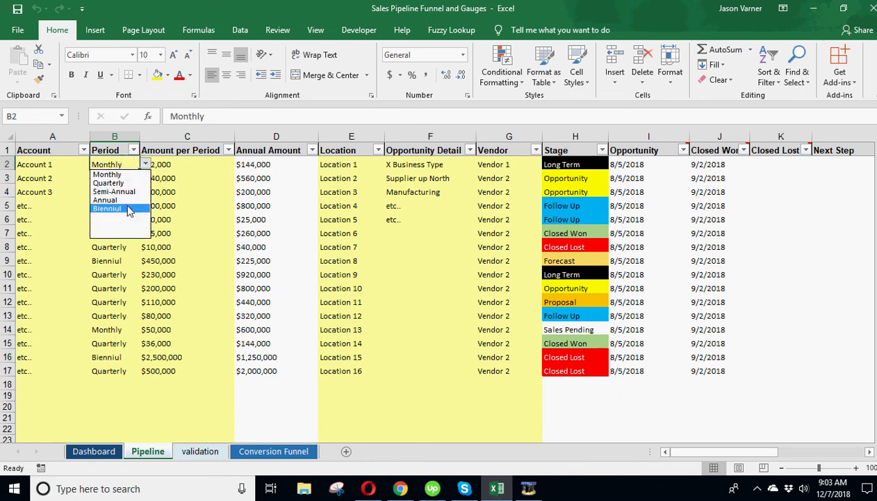
key(Escape)
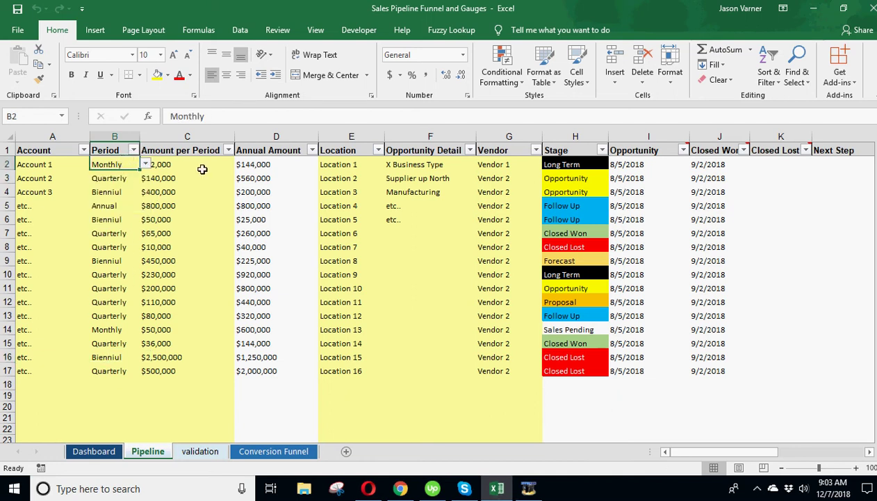
Step: Inspect the entries in the Location column across several Pipeline records, from Location 1 down to Location 10
click(351, 164)
click(351, 178)
click(351, 233)
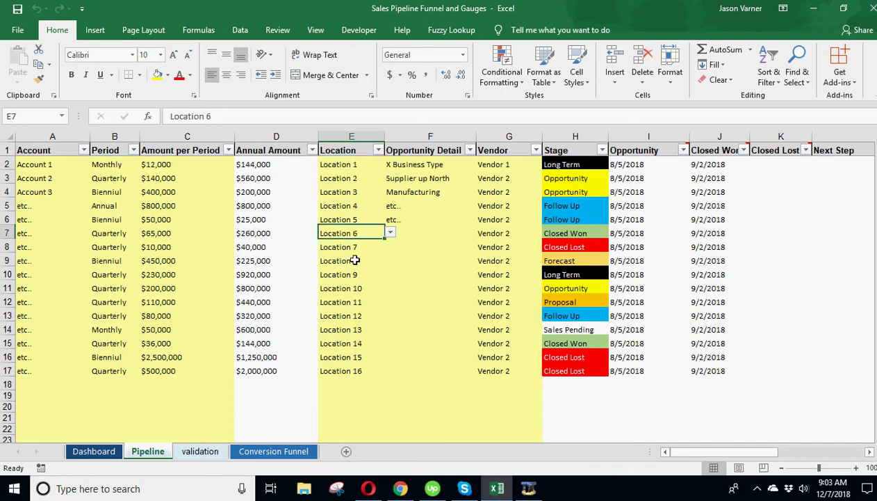
click(358, 288)
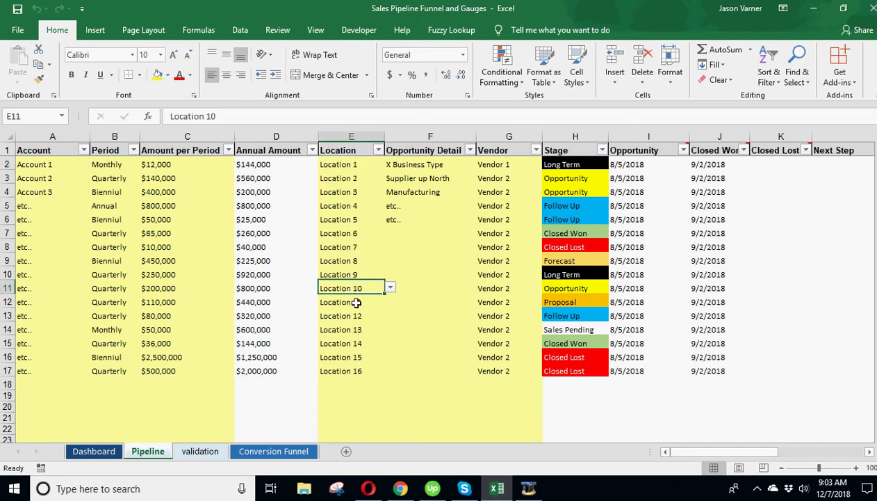
click(341, 243)
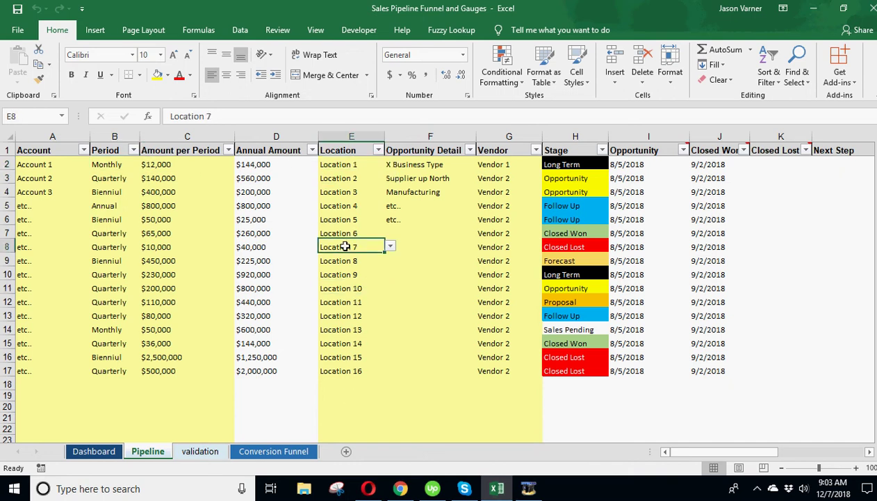
click(348, 164)
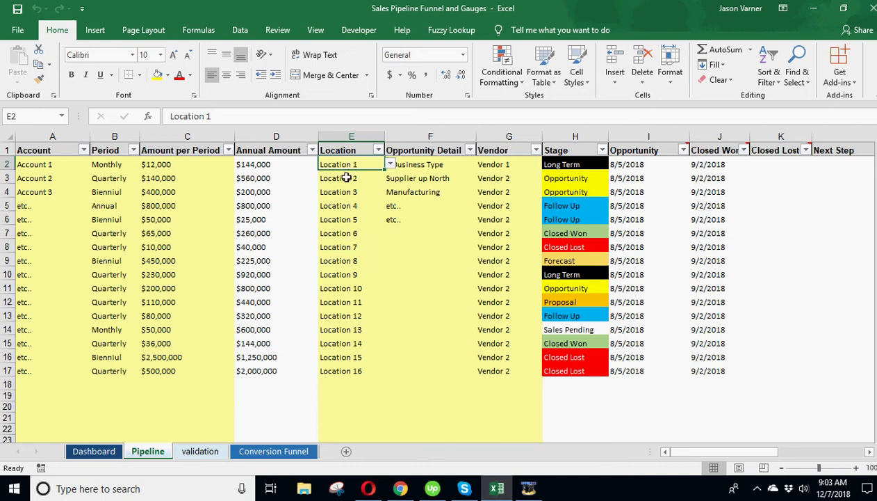
click(347, 178)
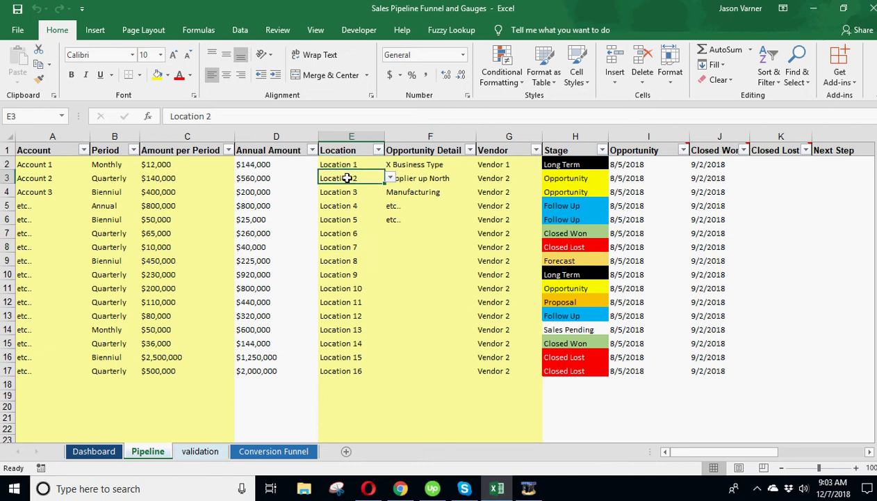
click(349, 164)
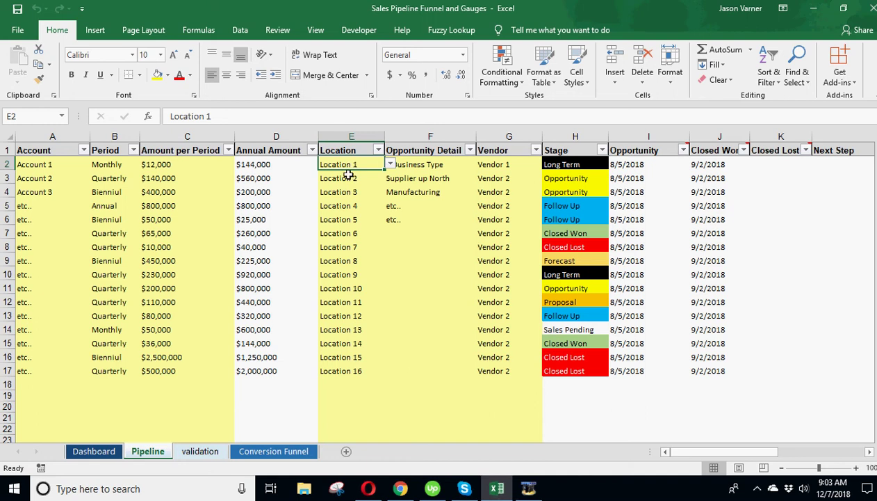
click(344, 177)
click(343, 191)
Step: Review the full list of Location options for the first record, choose Location 1, and check the two Location entries beneath it
click(365, 164)
click(390, 165)
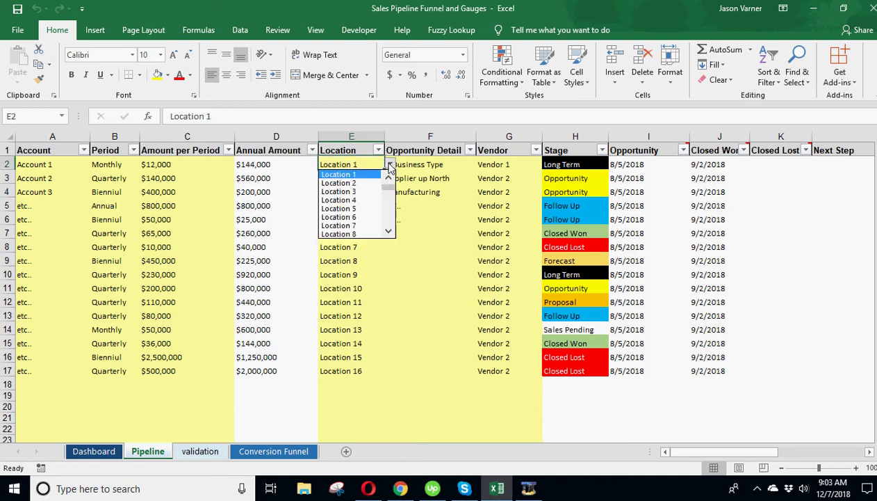
drag(389, 189, 388, 228)
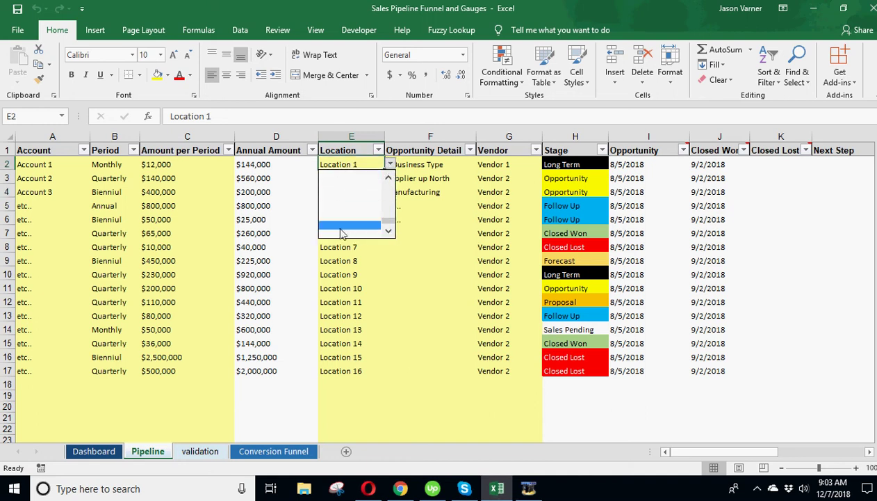
scroll(381, 209, up, 5)
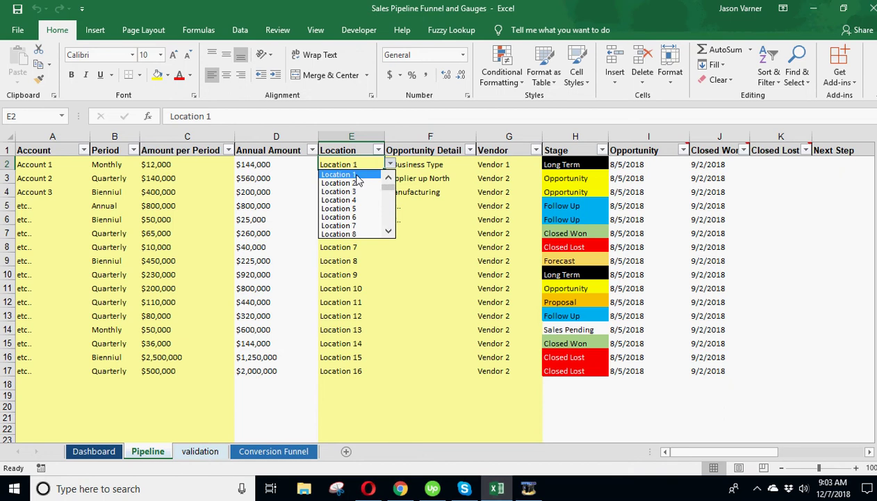
click(376, 174)
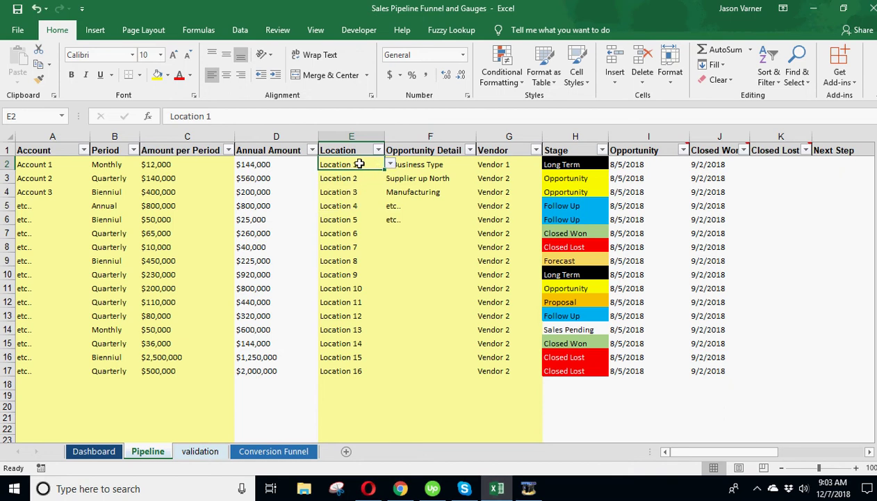
click(357, 179)
click(358, 193)
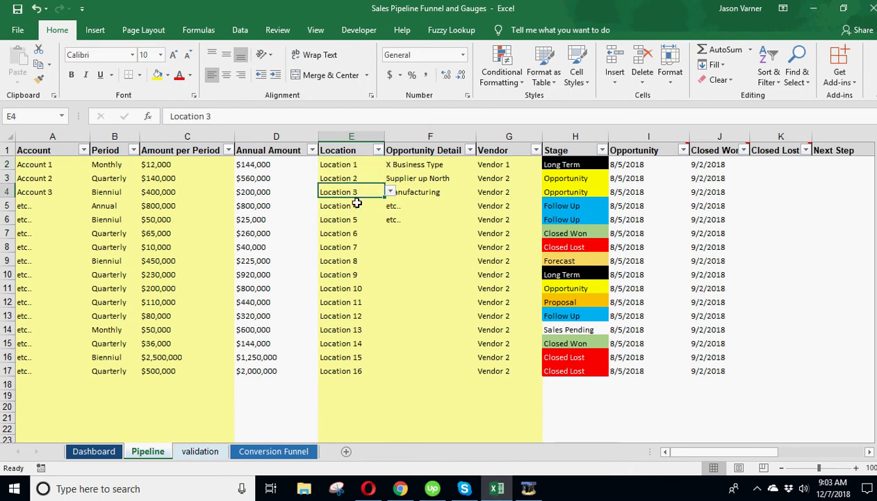
Step: Inspect the Opportunity Detail entries and select the range F2:F8
click(425, 165)
click(415, 179)
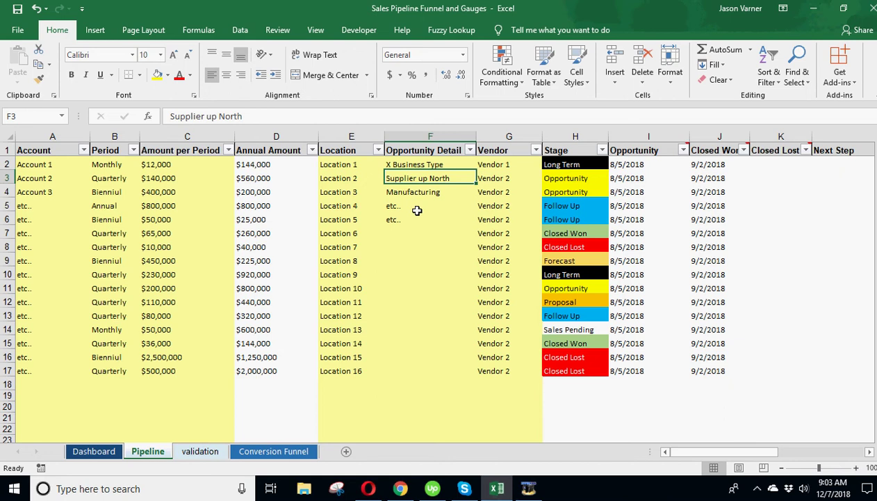
drag(416, 207, 417, 167)
drag(409, 240, 416, 165)
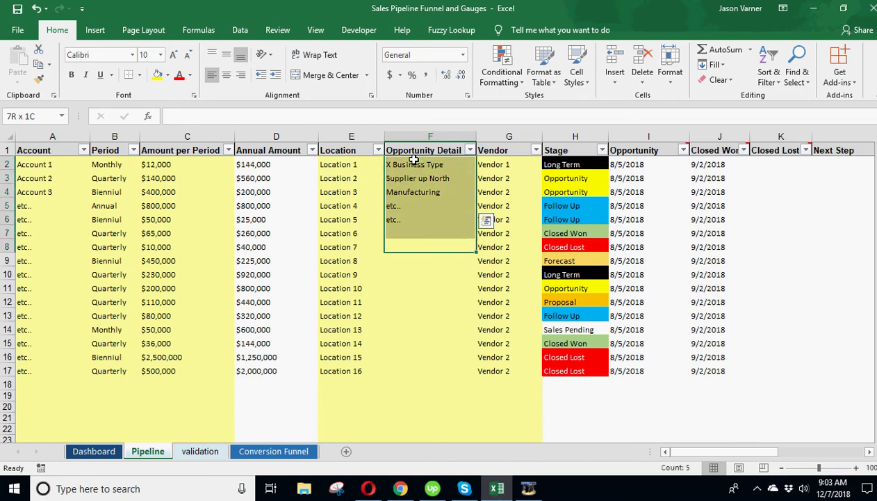
Step: Review the Vendor options for the first record without changing its value, and check its Opportunity Detail cell, F2
click(496, 162)
click(548, 164)
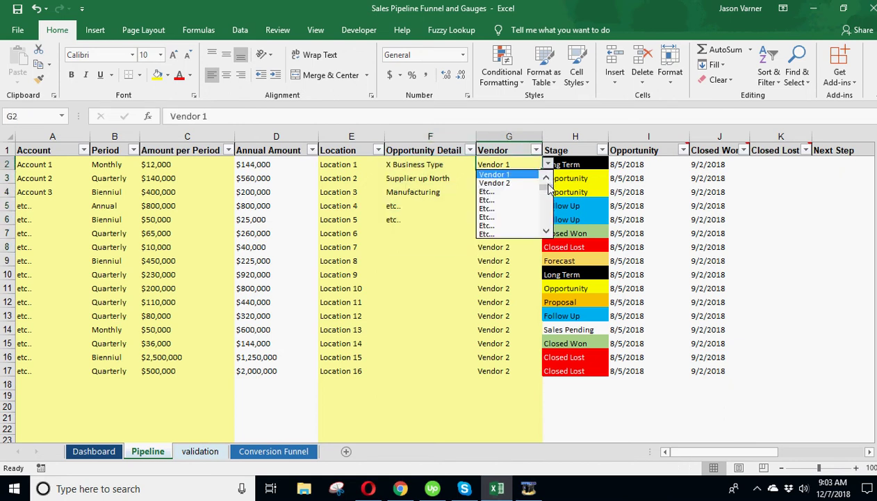
mouse_move(546, 187)
mouse_down()
mouse_move(543, 219)
mouse_move(546, 181)
mouse_up()
click(434, 187)
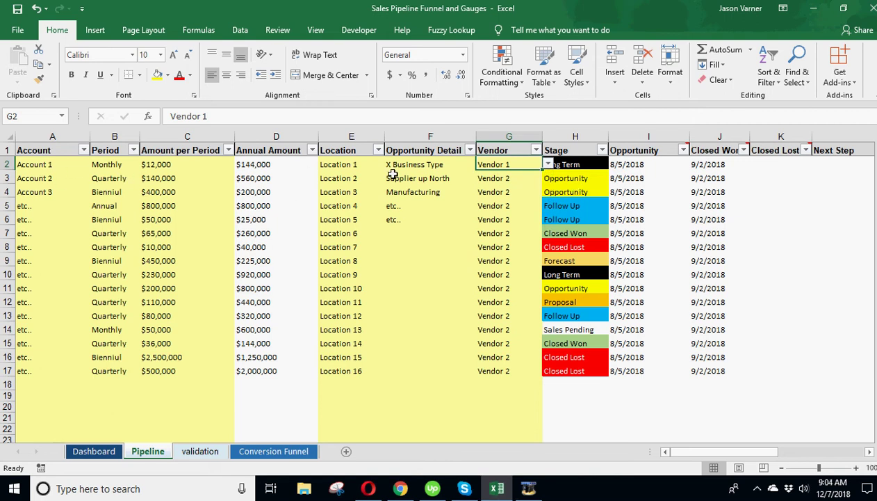
click(422, 163)
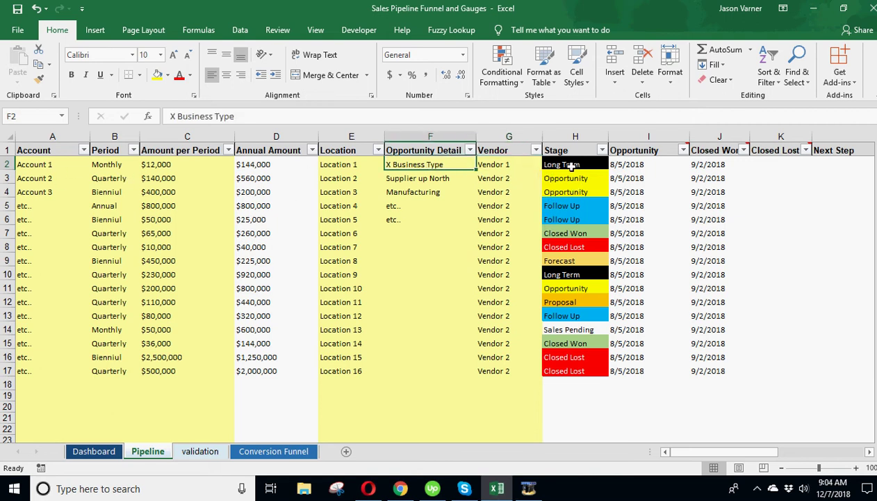
Step: Review the first record's details and its Stage options, choosing Long Term in cell H2
click(581, 164)
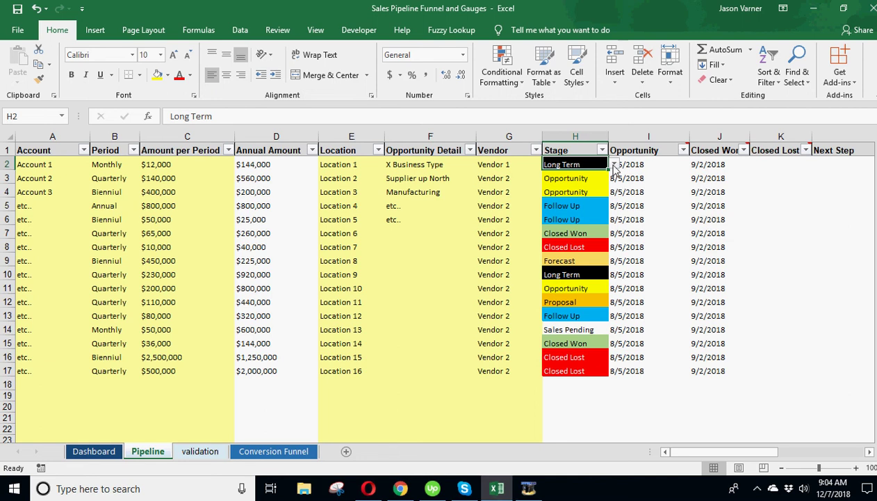
drag(57, 165, 381, 170)
click(579, 164)
click(614, 165)
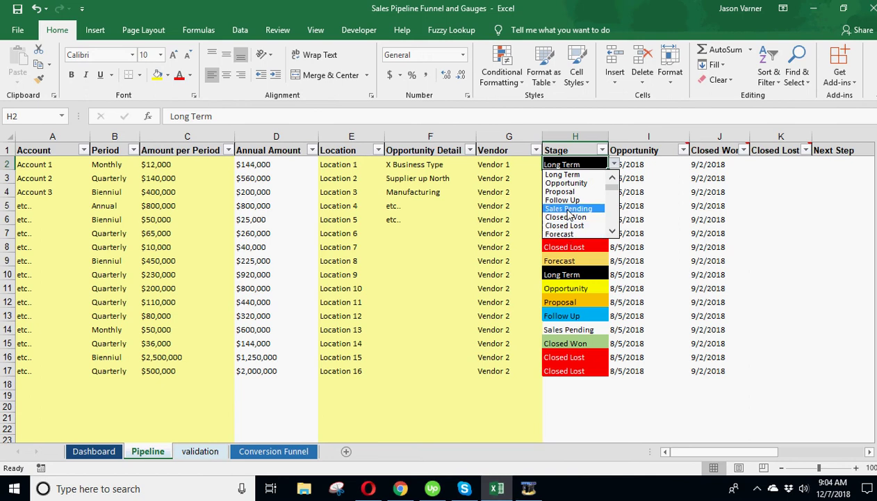
click(568, 171)
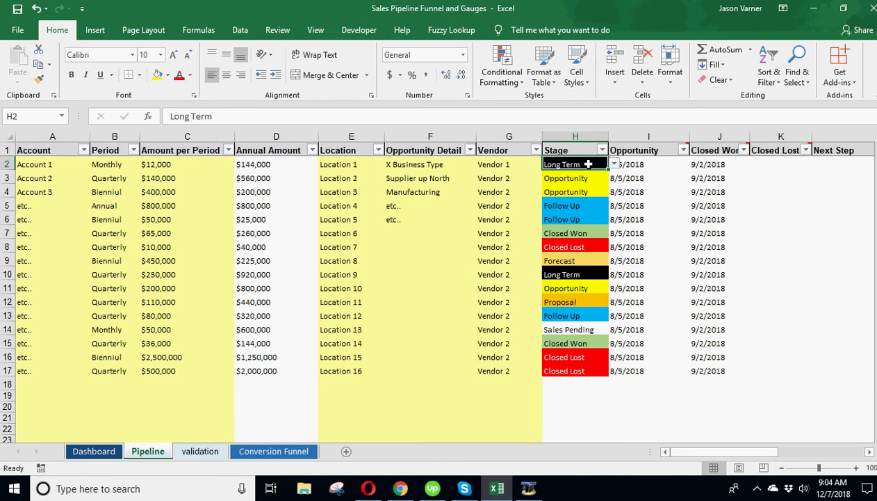
Step: Compare the Dashboard's stage summary and funnel with the Stage options for the Pipeline sheet's first record, leaving the stage as is
click(104, 451)
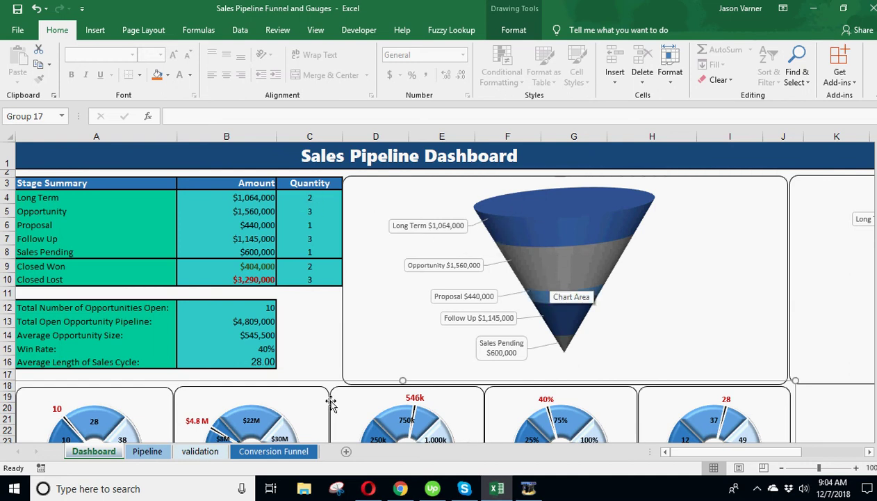
click(153, 453)
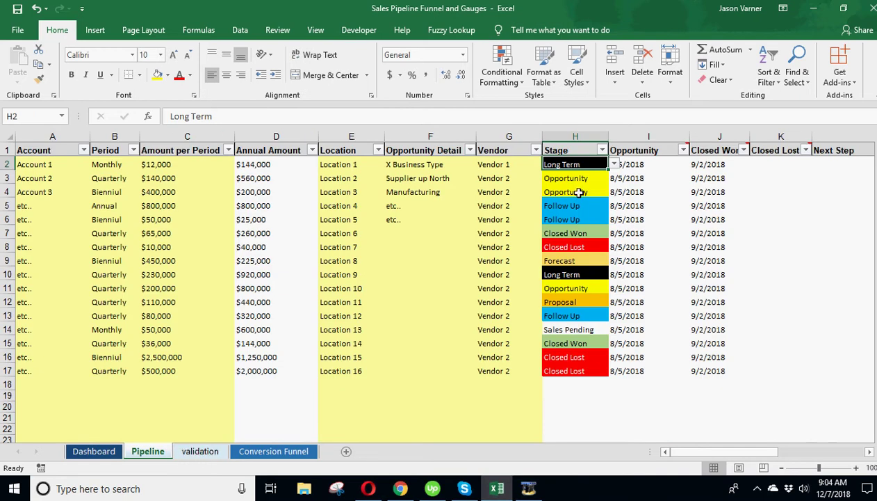
click(614, 165)
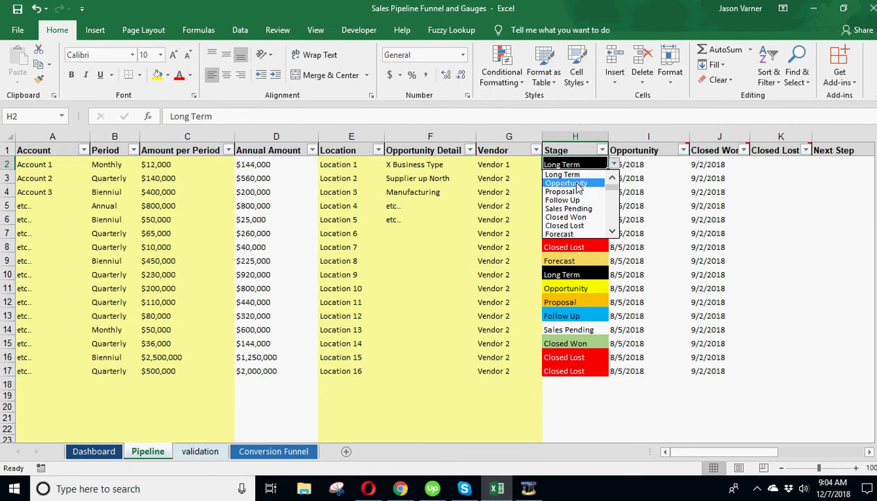
click(639, 174)
Step: Inspect the Opportunity dates of the first three Pipeline records, cells I2 to I4
click(636, 164)
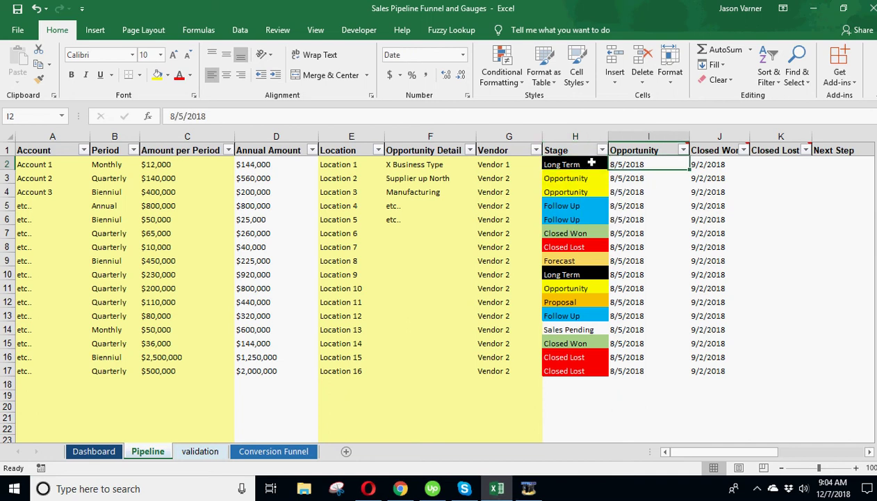
click(635, 180)
click(635, 192)
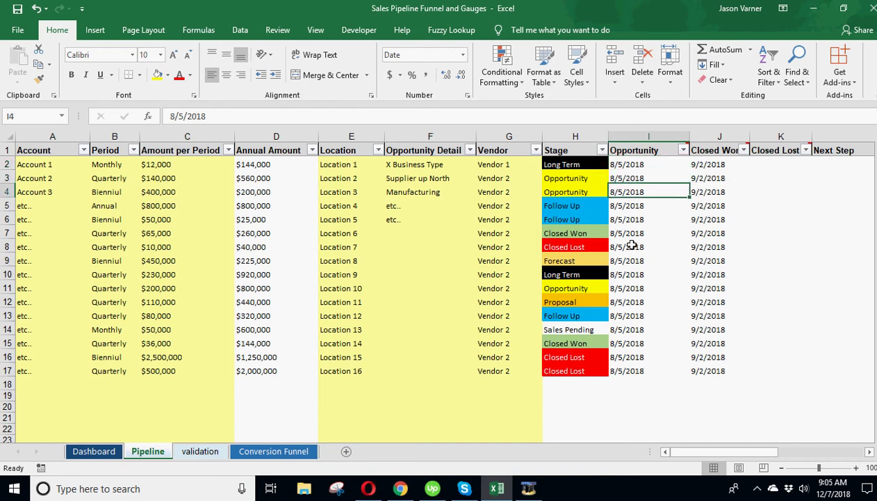
click(638, 166)
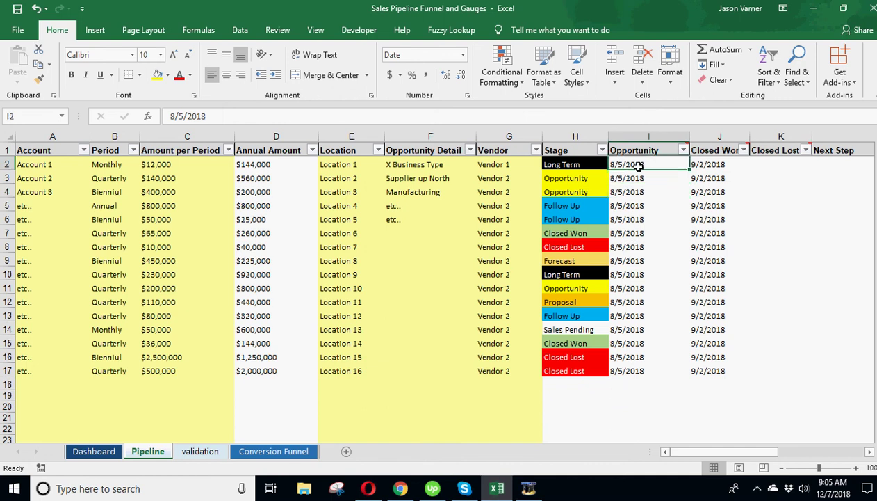
Step: Examine the Sales Cycle formula in cell M2 and the first record's Opportunity and Closed Won dates that feed it
click(869, 452)
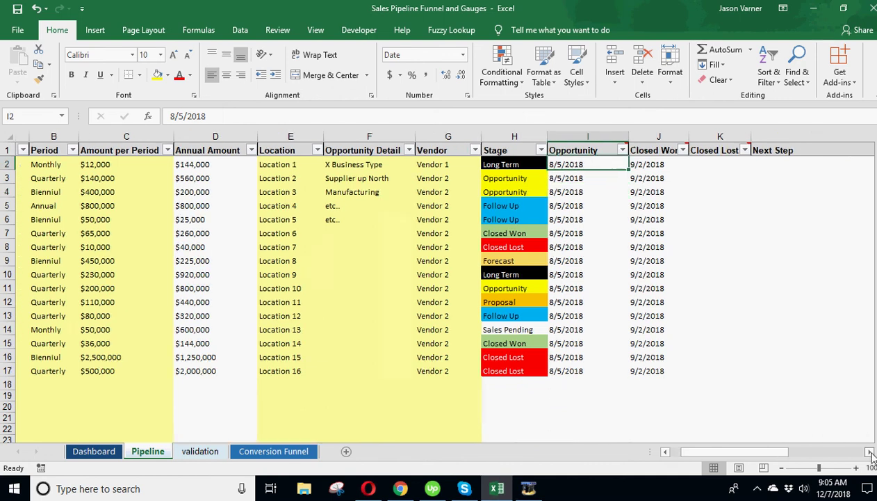
click(869, 452)
click(869, 452)
click(870, 452)
click(869, 452)
click(739, 167)
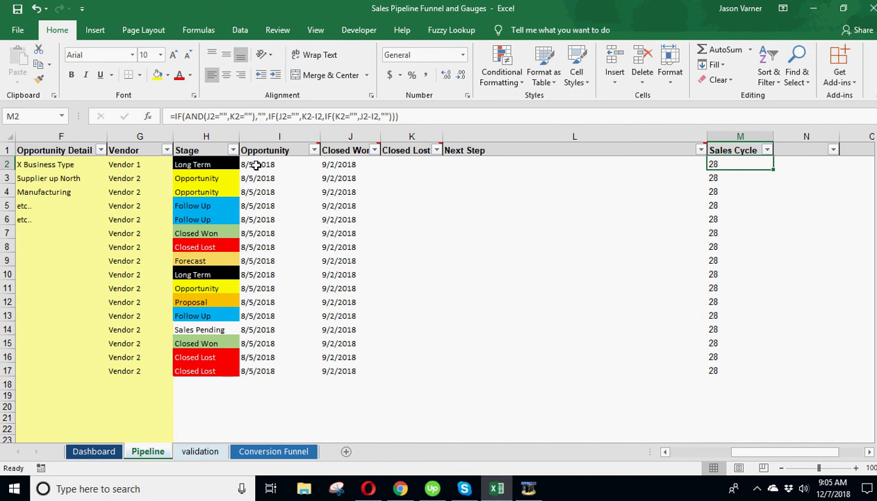
click(255, 164)
click(345, 164)
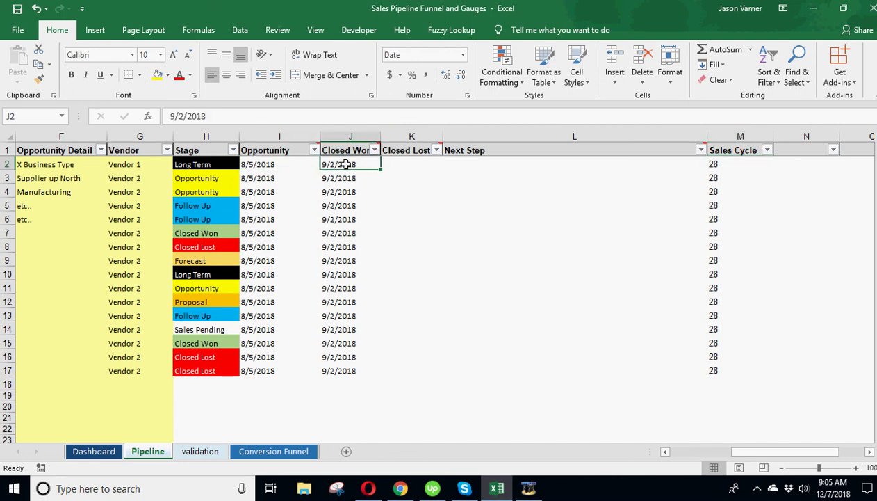
click(261, 164)
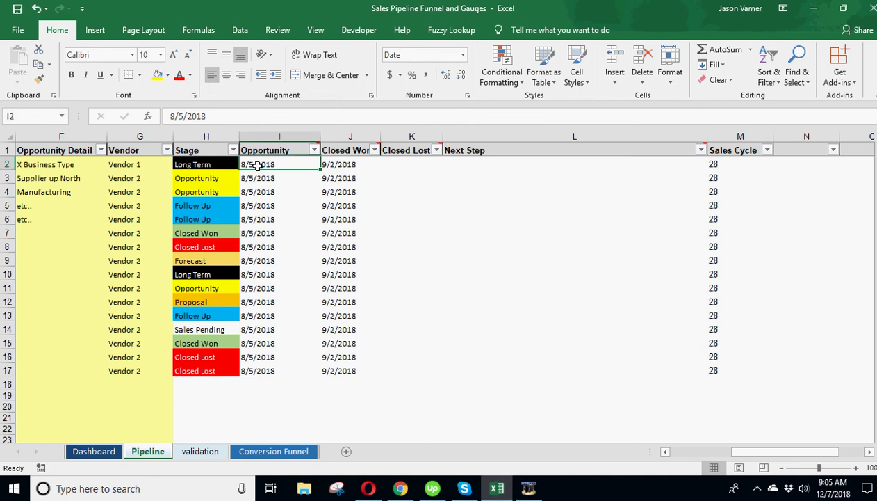
Step: Clear the first record's Closed Won date in J2 and enter 9/5/2018 as its Closed Lost date in K2
click(344, 165)
click(409, 164)
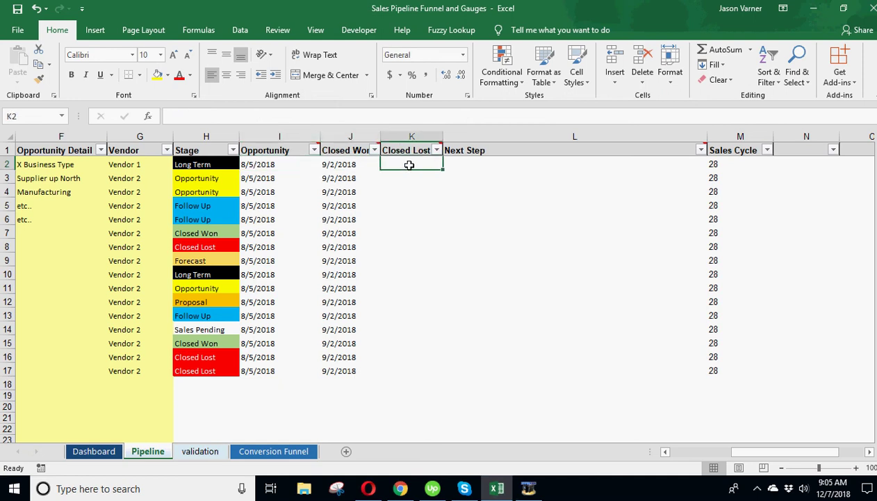
click(344, 165)
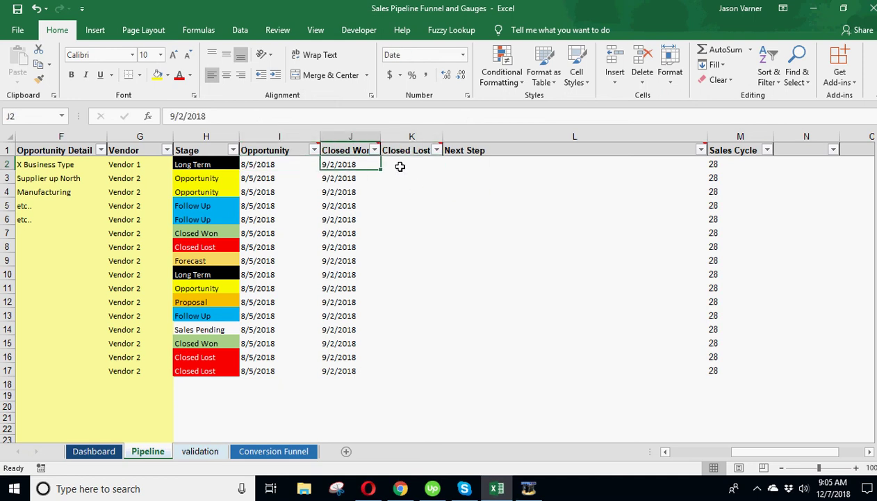
click(401, 166)
click(345, 166)
key(Delete)
key(Right)
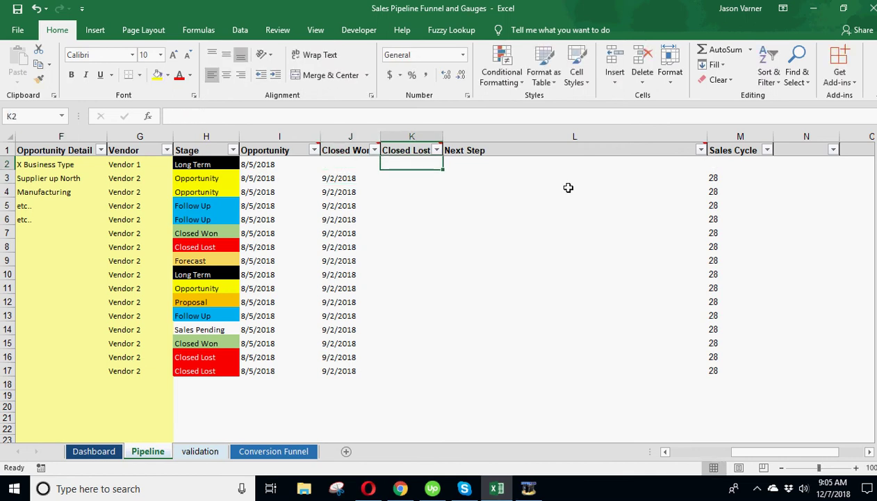
text(9/5/)
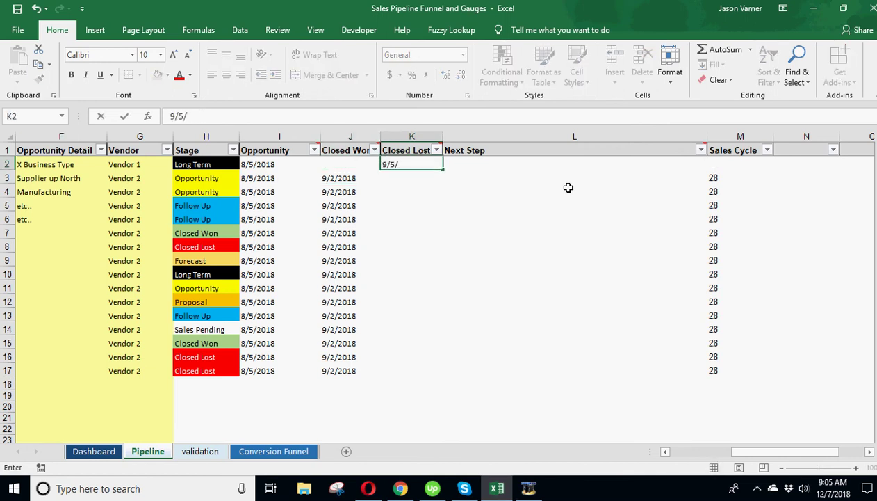
text(2018)
key(Return)
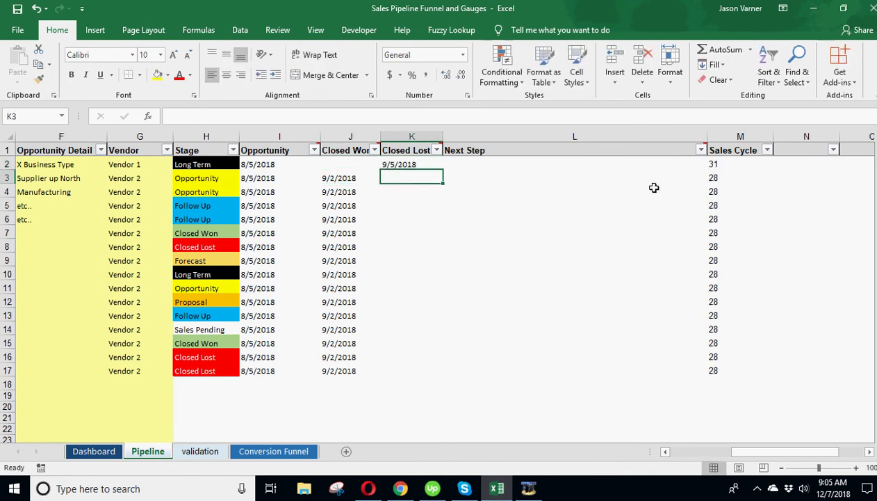
Step: Examine how the Sales Cycle formula in M2 uses the Closed Lost date, and check the same formula in empty row 18
click(738, 169)
click(389, 164)
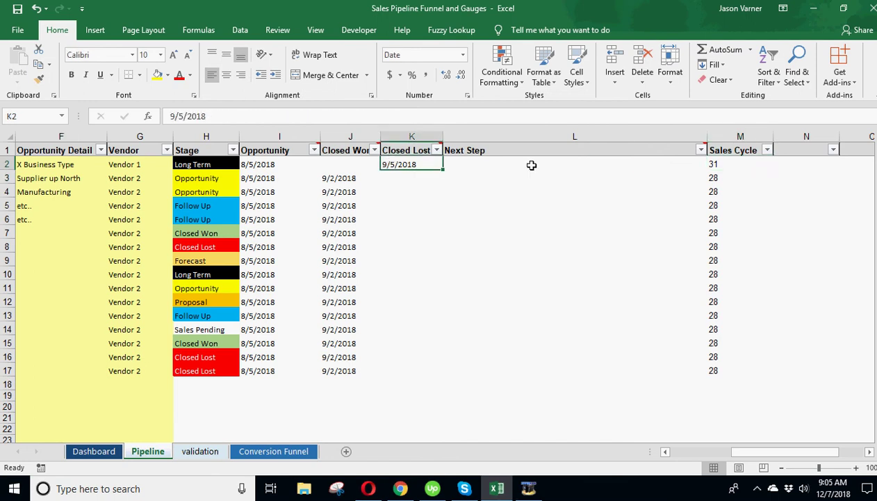
double_click(721, 164)
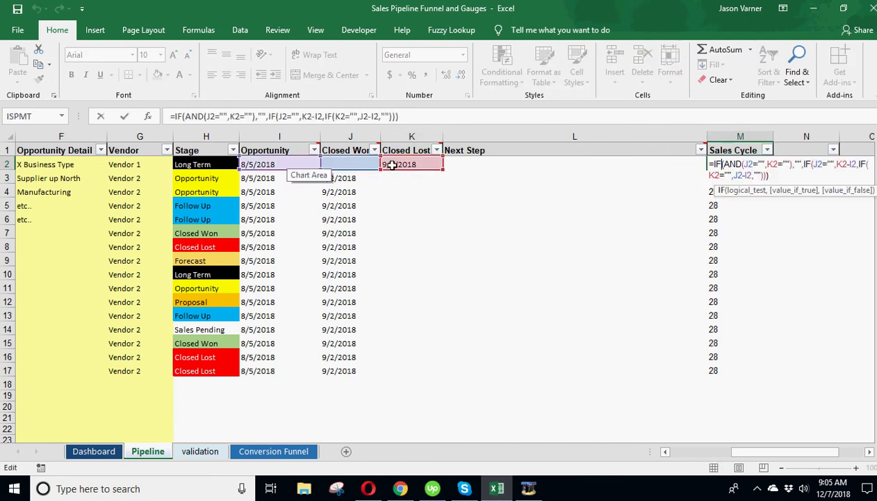
key(Return)
click(703, 384)
click(727, 385)
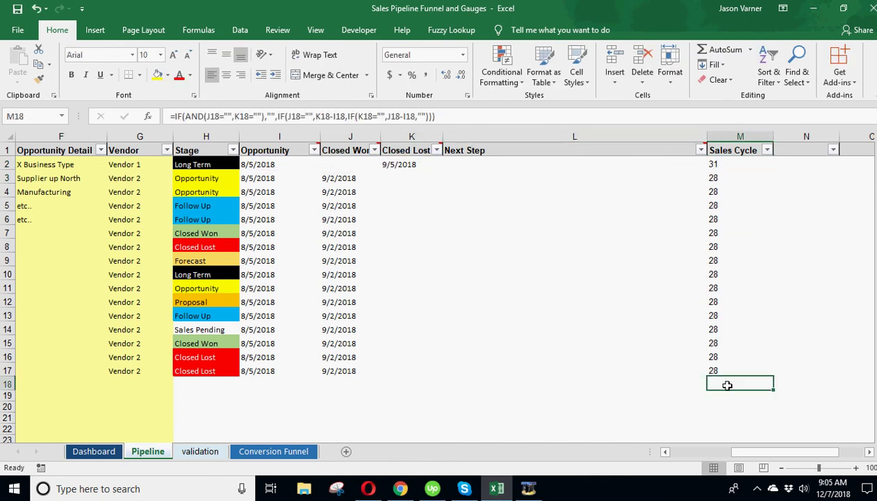
Step: Set the first record's Stage in cell H2 to Forecast
drag(780, 453, 734, 459)
drag(755, 459, 707, 452)
click(589, 157)
click(591, 164)
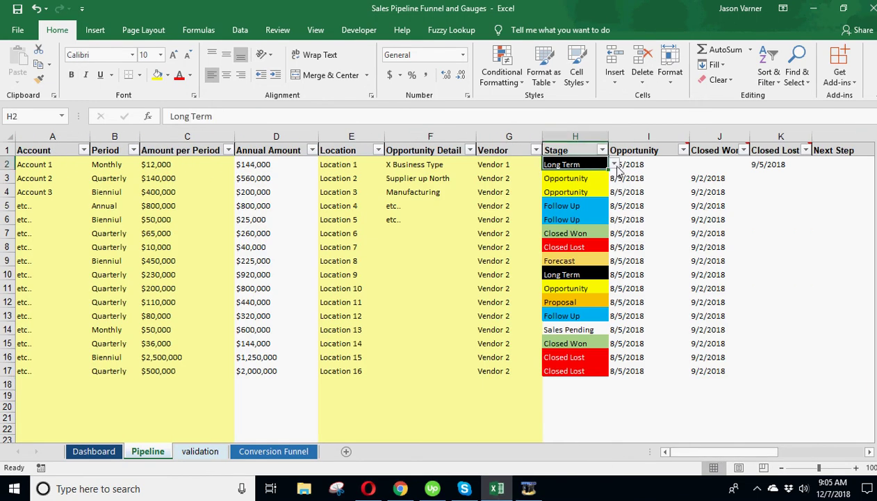
click(615, 164)
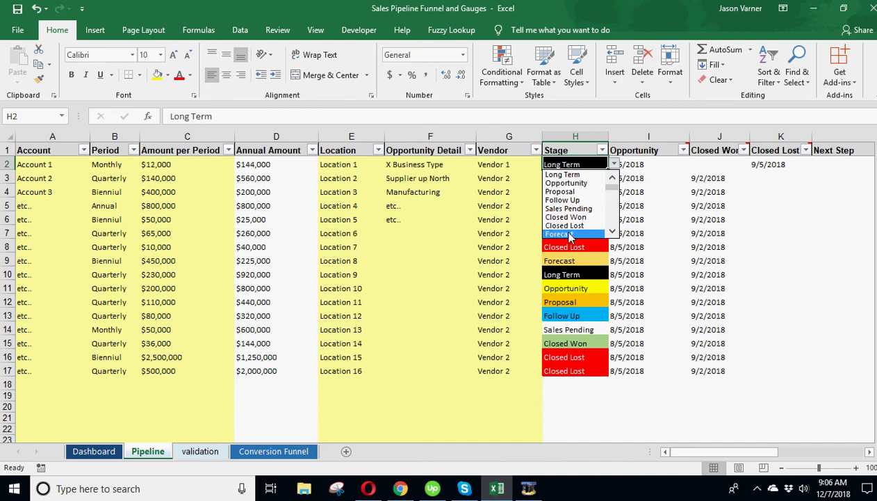
click(611, 231)
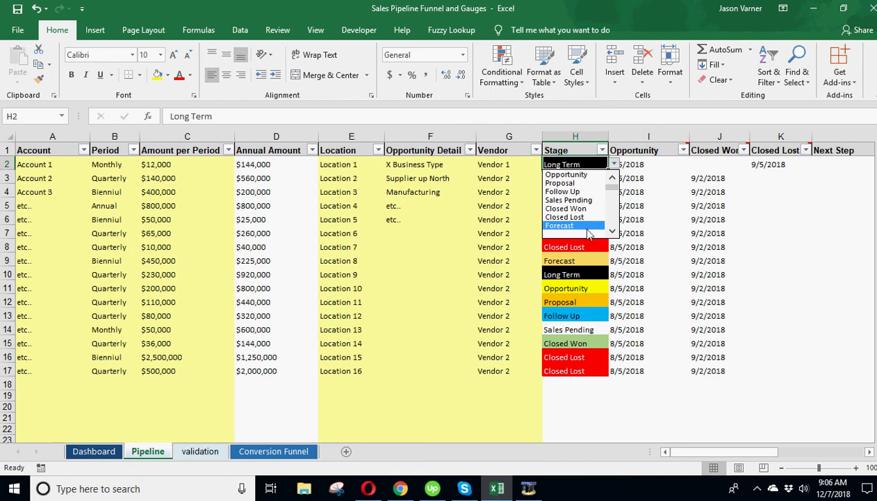
click(586, 227)
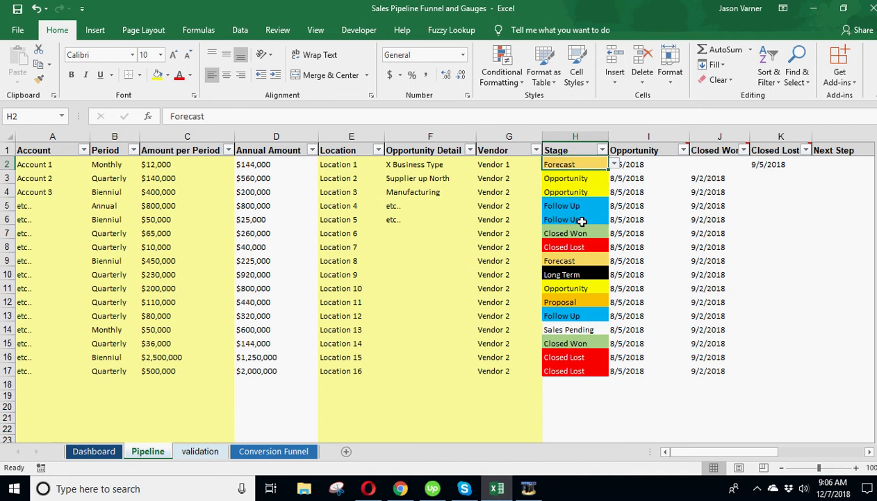
click(450, 177)
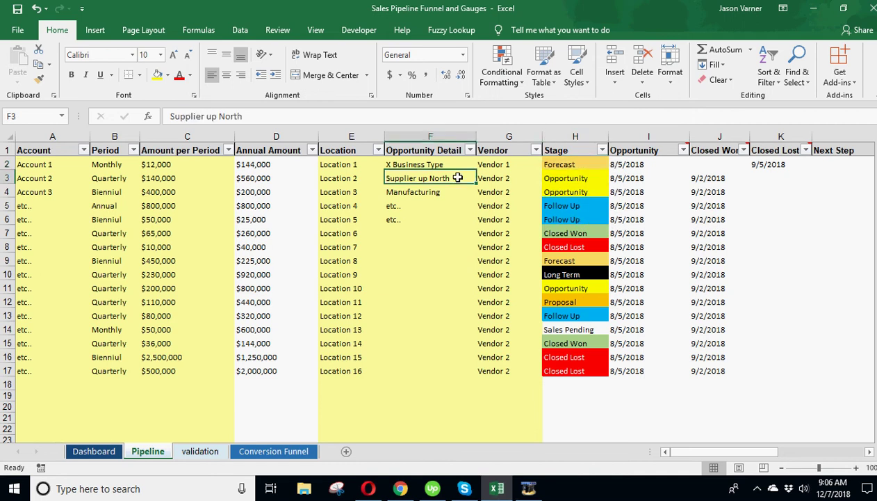
Step: Examine the Dashboard's Current Year's Forecasting / Analysis section and the Forecast formula in cell B39
click(104, 452)
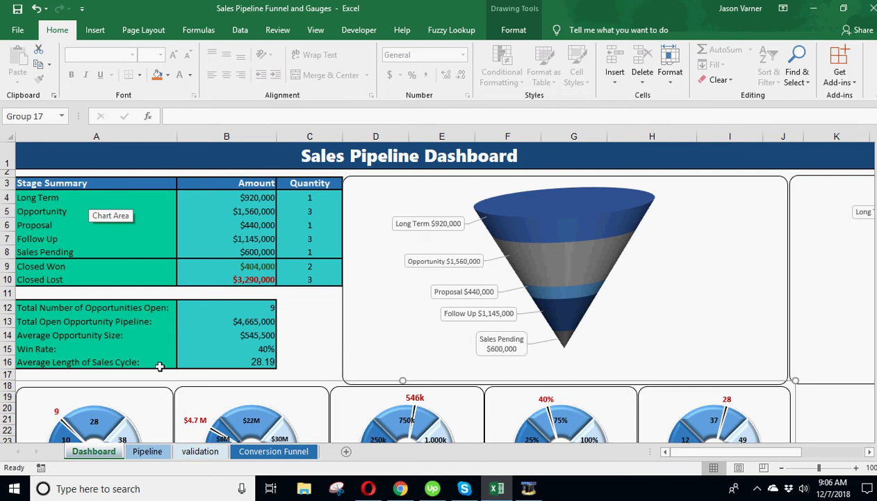
scroll(348, 386, down, 8)
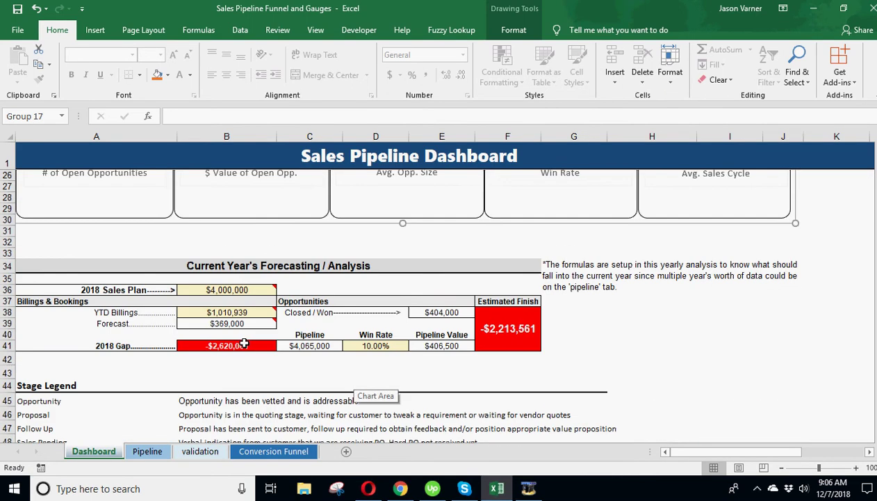
click(292, 266)
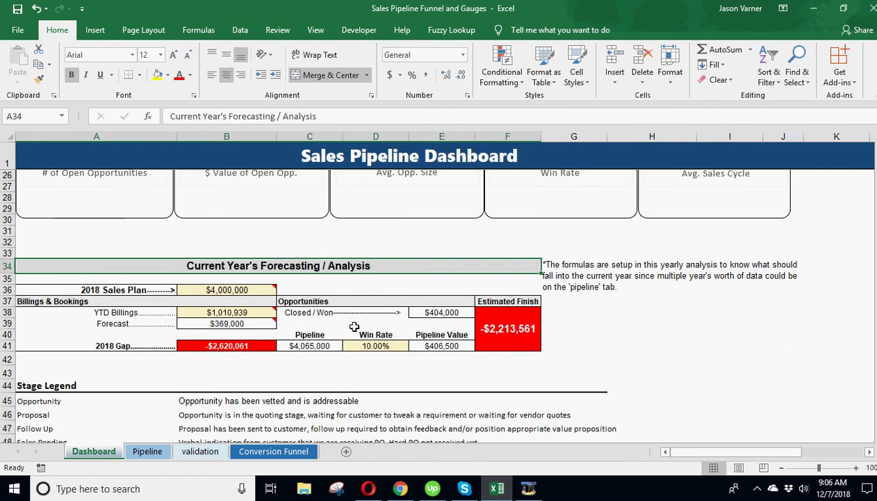
click(225, 324)
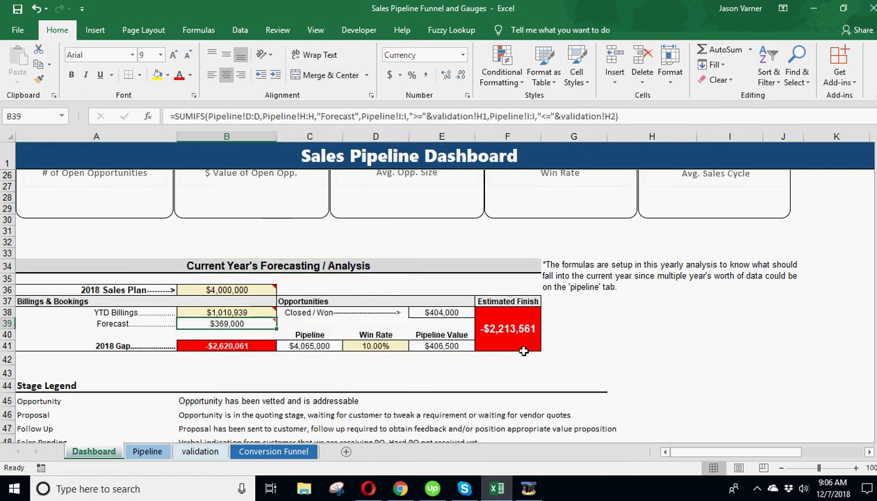
scroll(255, 312, up, 8)
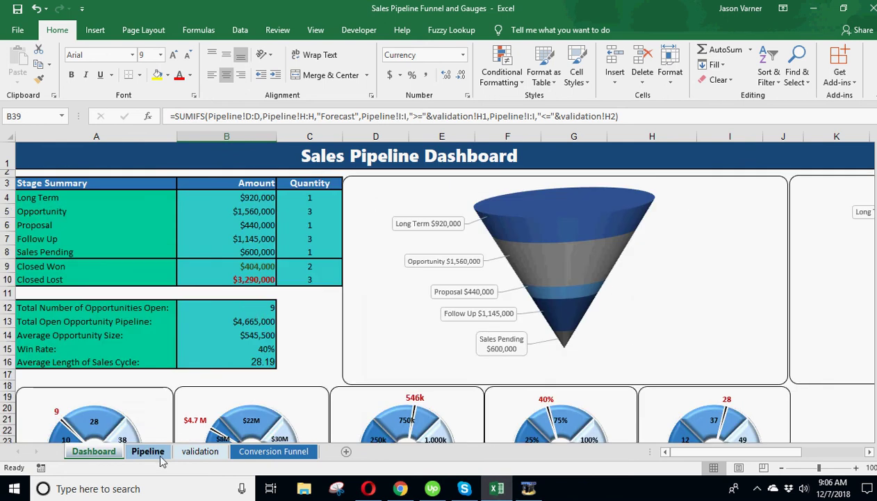
Step: Change the Stage of Account 1 on the Pipeline sheet, cell H2, to Proposal
click(147, 451)
click(578, 164)
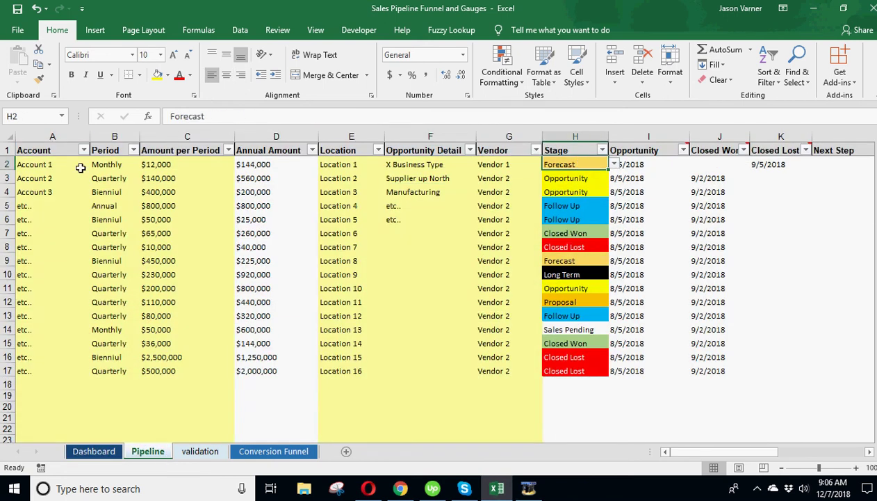
drag(38, 165, 105, 164)
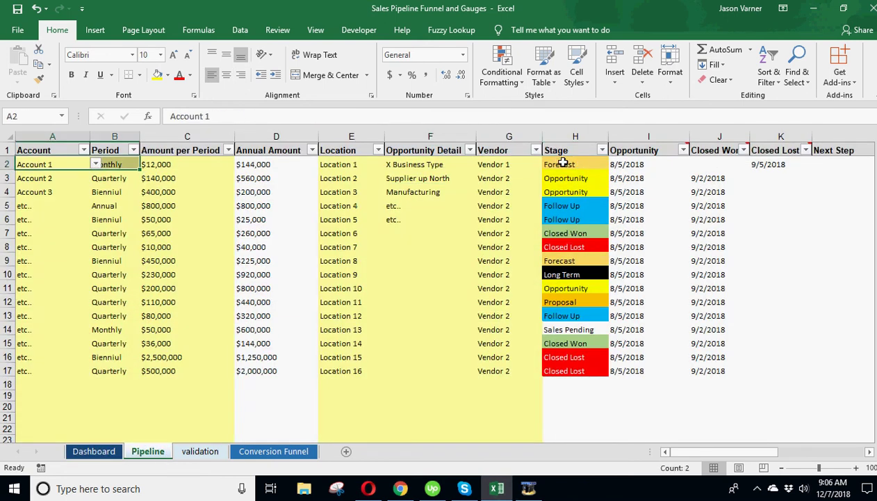
click(563, 163)
click(614, 164)
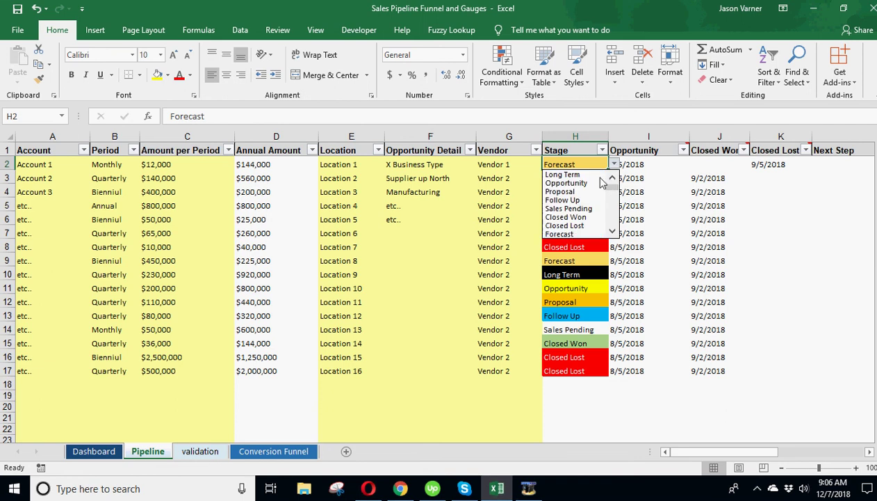
click(582, 192)
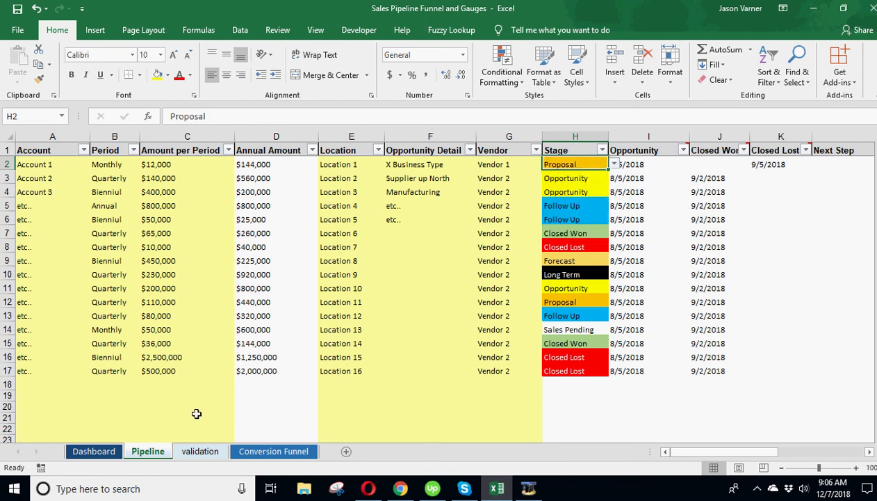
Step: Review the Stage colors in H12, H4 and H10, and open the conditional formatting rules for the whole Stage column
click(582, 300)
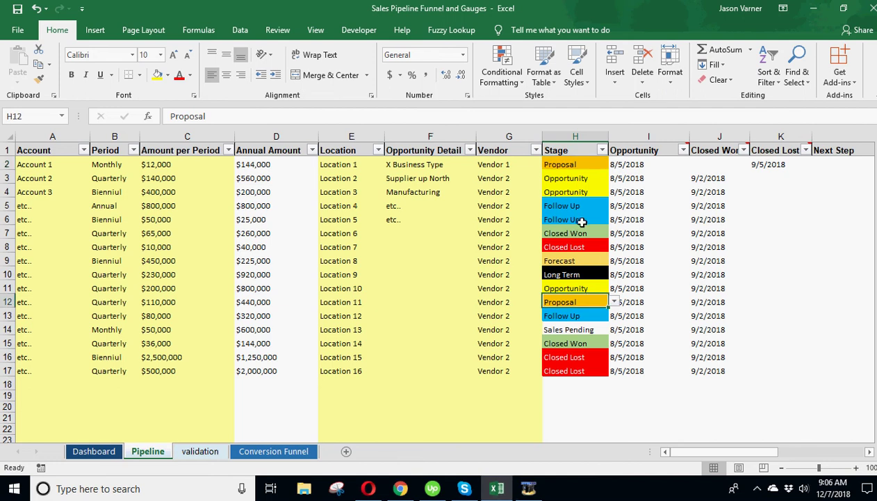
click(572, 191)
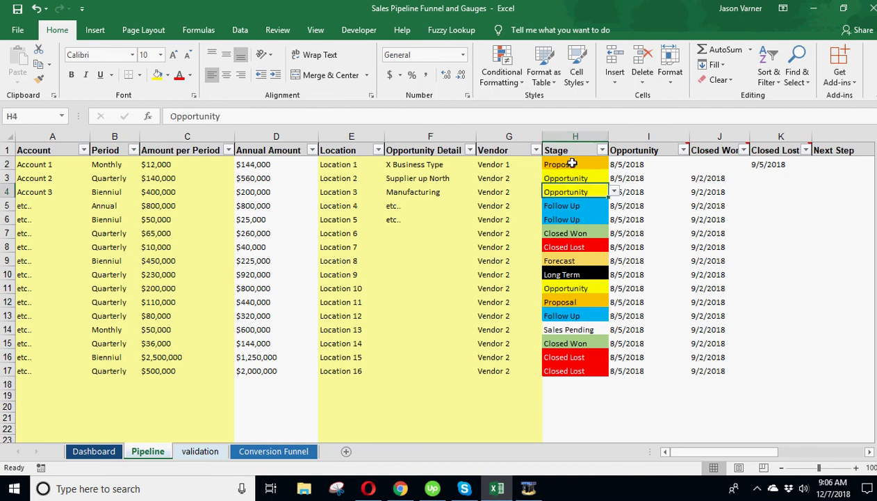
click(574, 274)
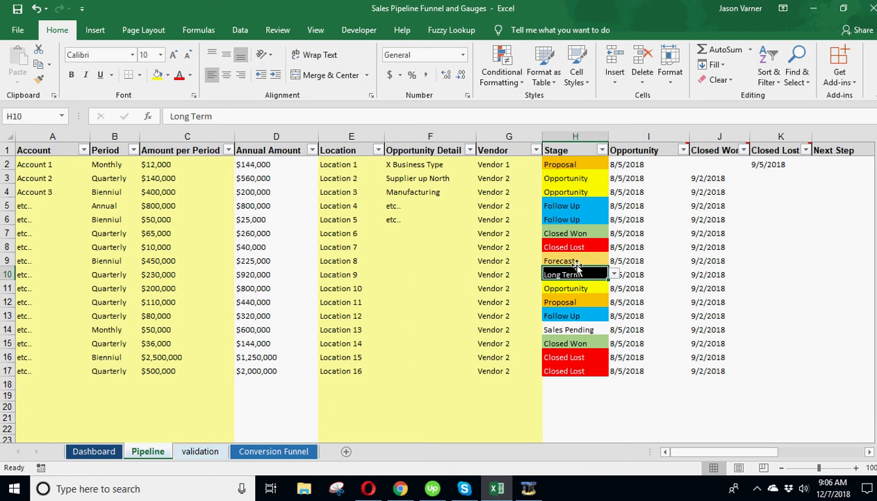
click(575, 133)
click(500, 77)
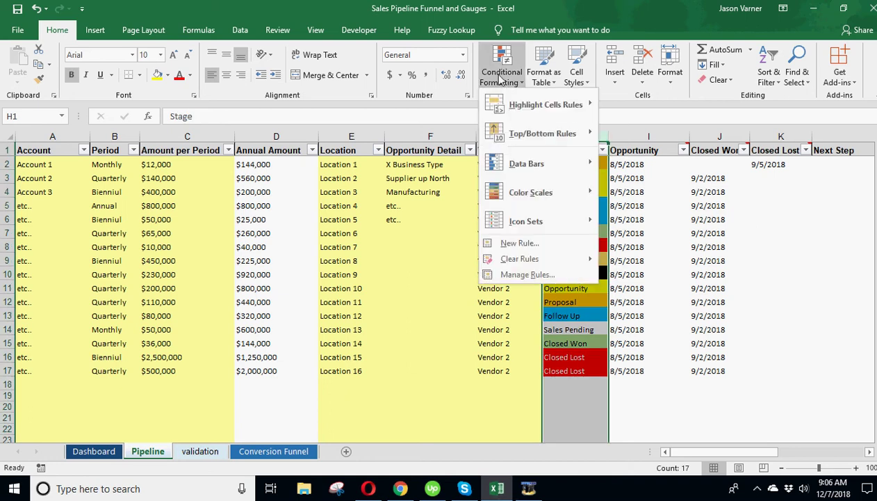
click(527, 274)
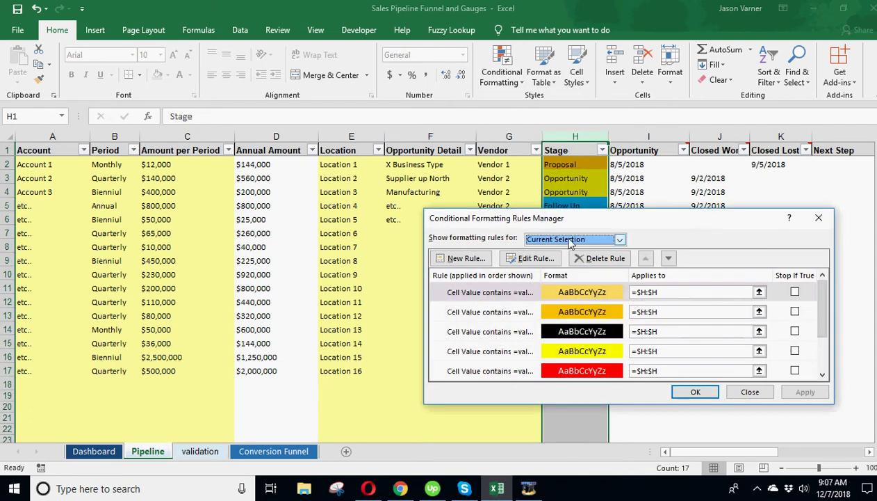
drag(584, 221, 241, 128)
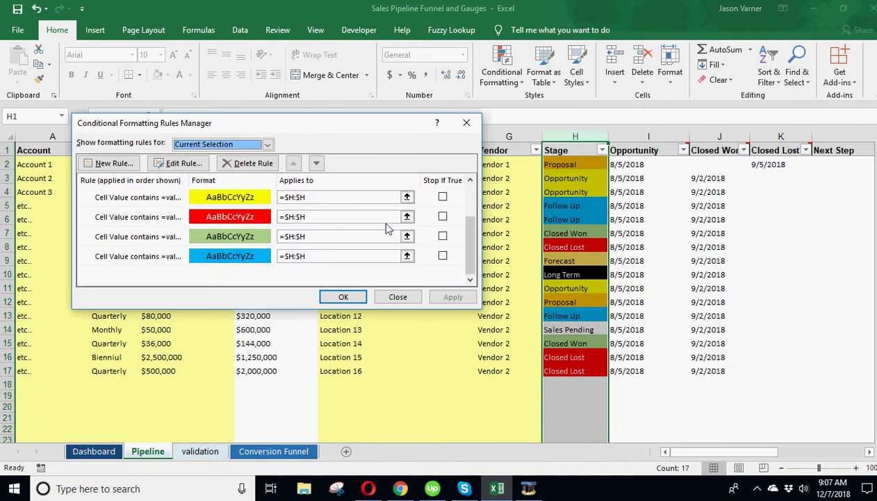
Step: Change the fill of the black Long Term rule, which refers to validation!$A$2, to grey and apply it
click(164, 240)
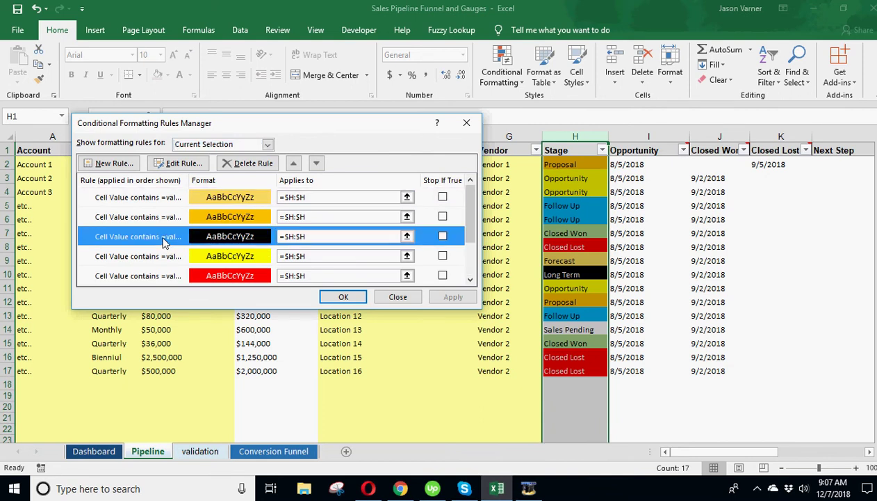
click(183, 164)
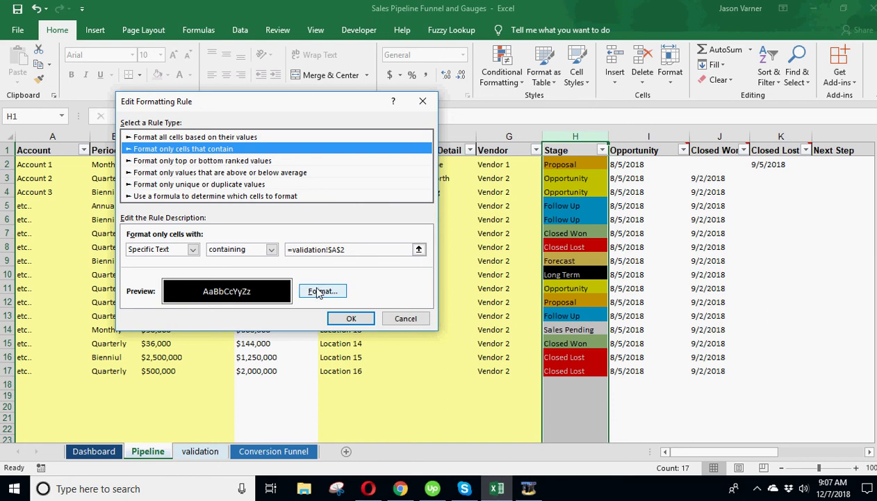
click(317, 291)
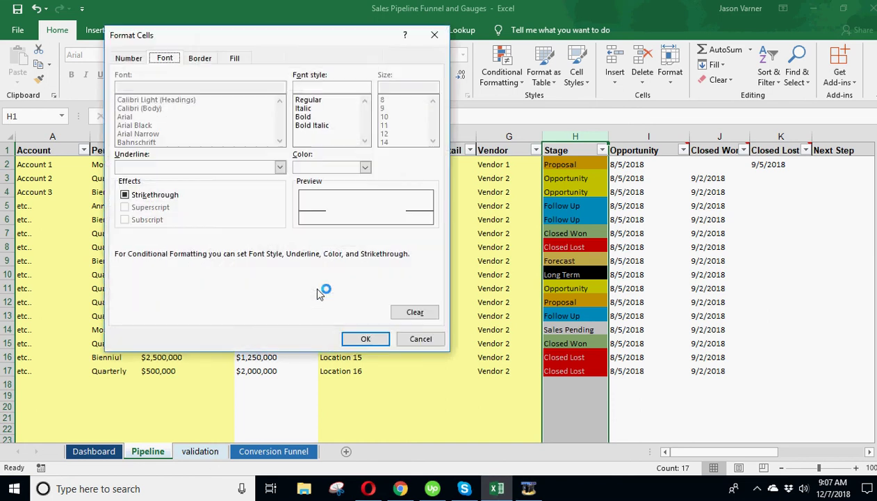
click(236, 58)
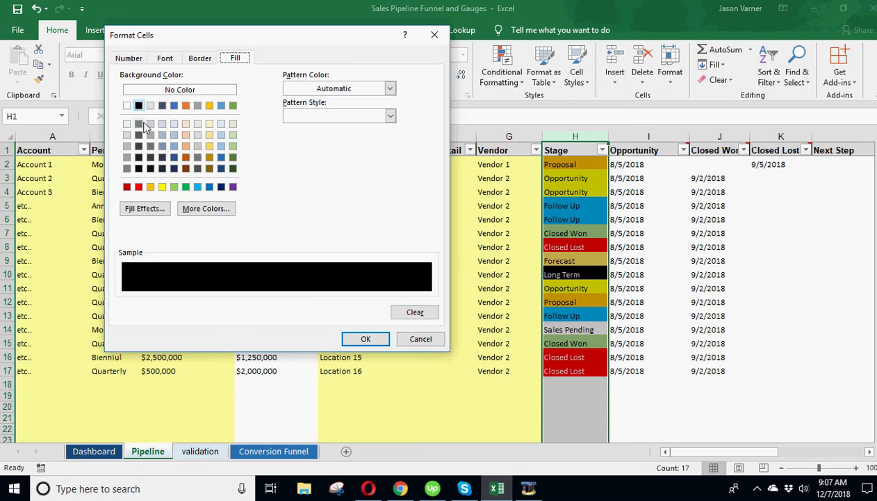
click(126, 145)
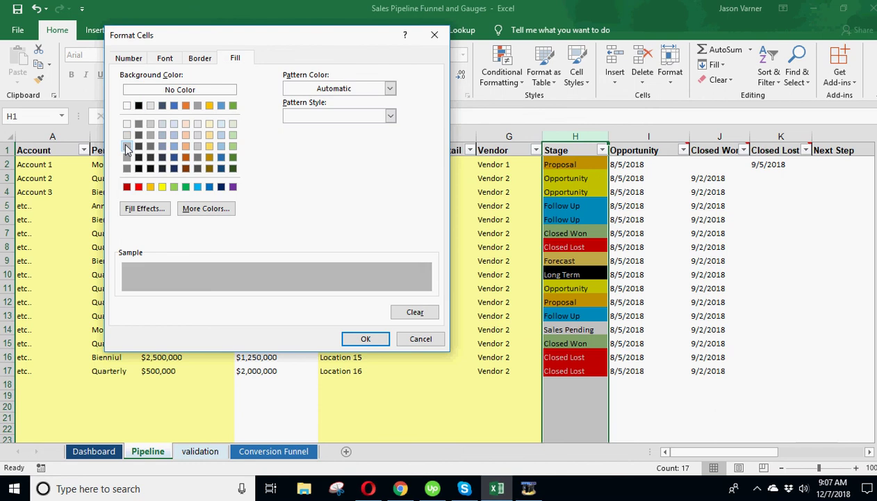
click(366, 338)
click(352, 318)
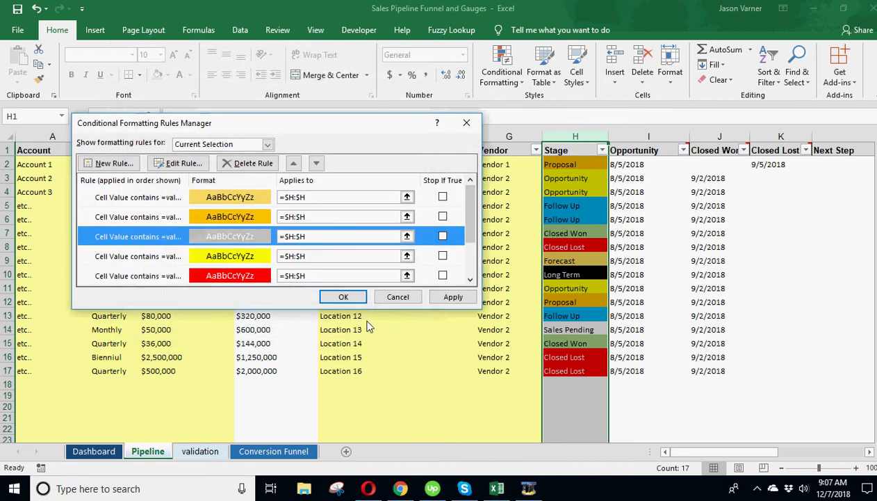
click(445, 297)
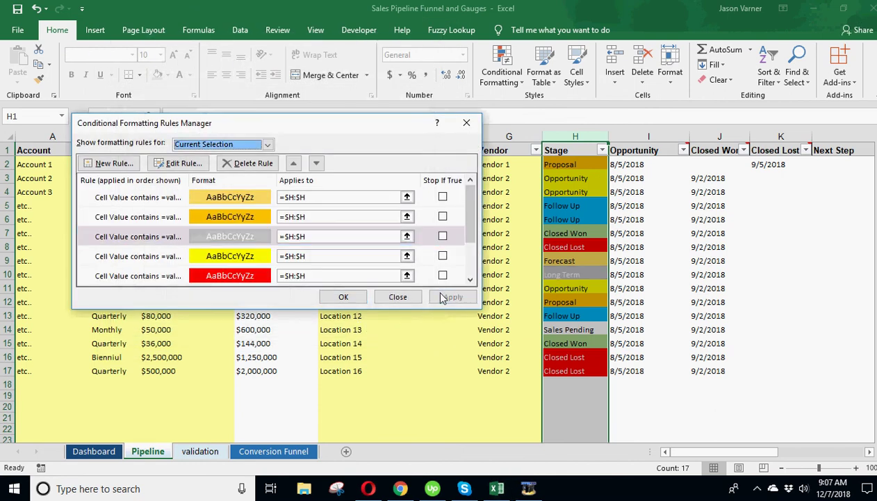
Step: Close the conditional formatting rules and undo the Long Term fill change in the Stage column
click(340, 297)
click(575, 272)
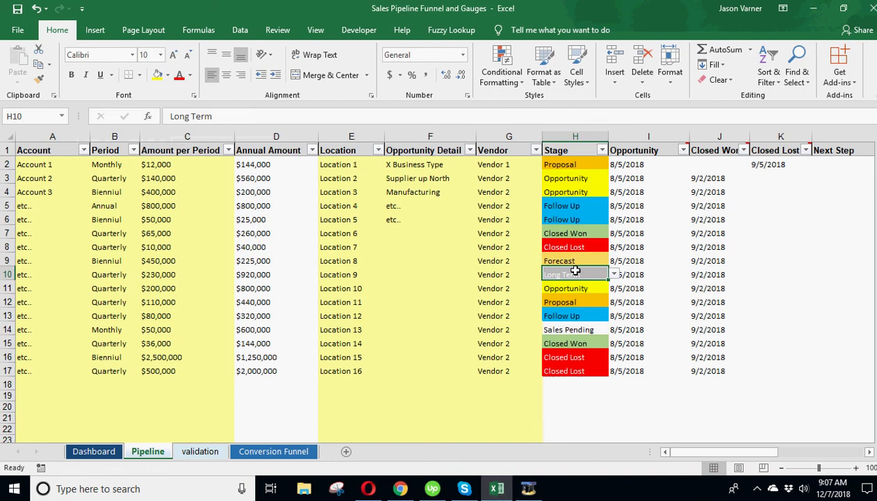
click(37, 9)
click(549, 271)
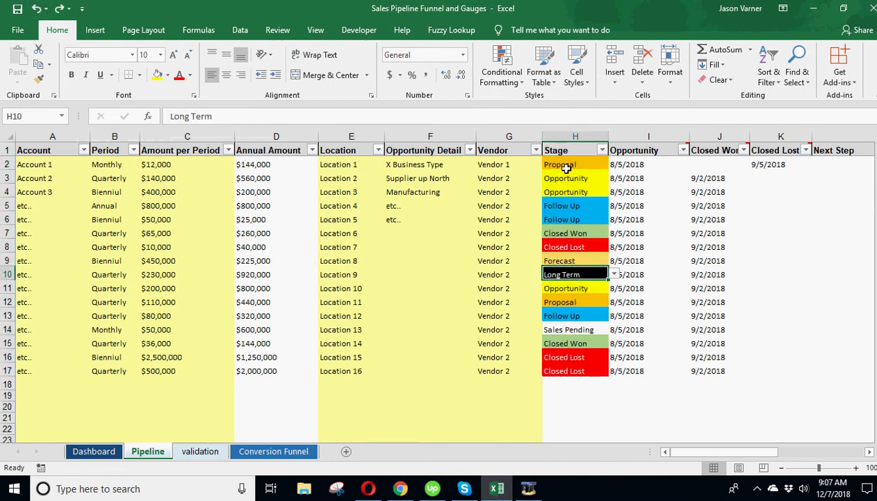
Step: Review the Stage values in H2:H17 on the Pipeline sheet and the amount funnel chart on the Dashboard
drag(567, 166, 566, 372)
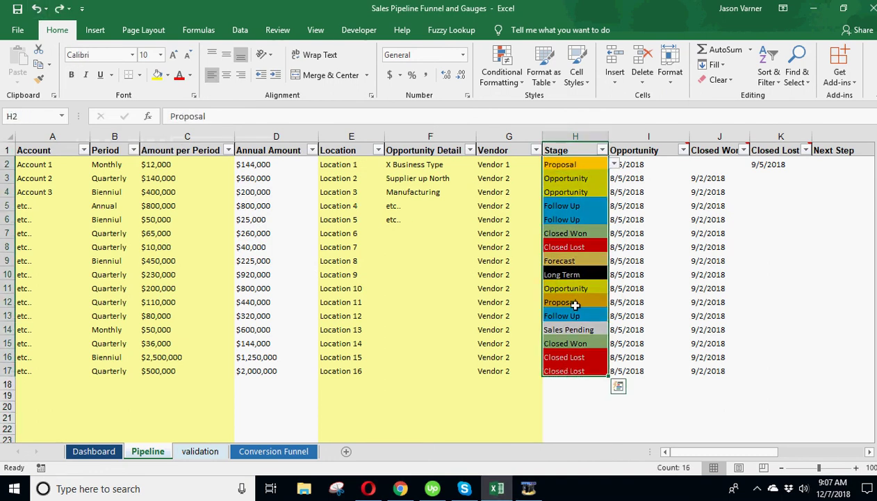
click(566, 205)
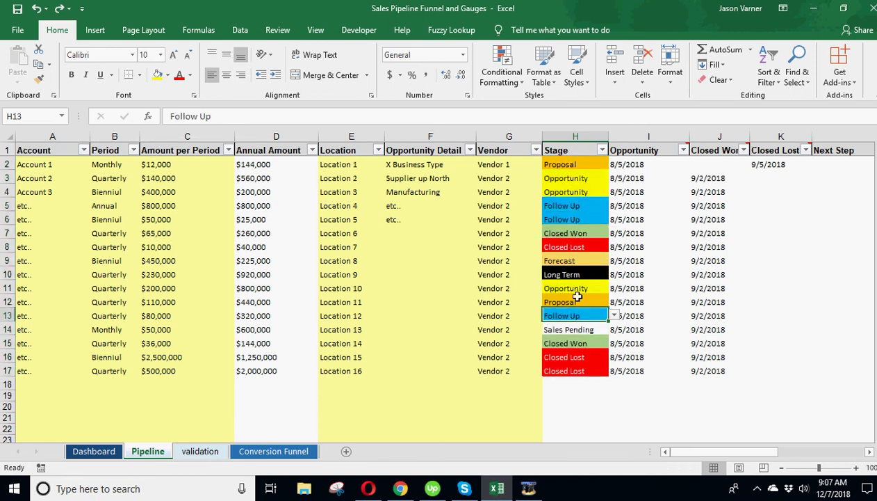
click(582, 219)
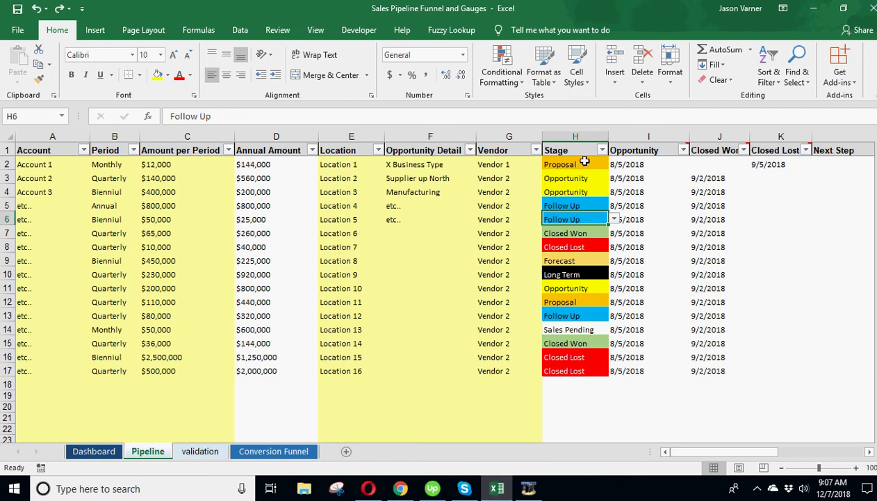
click(101, 451)
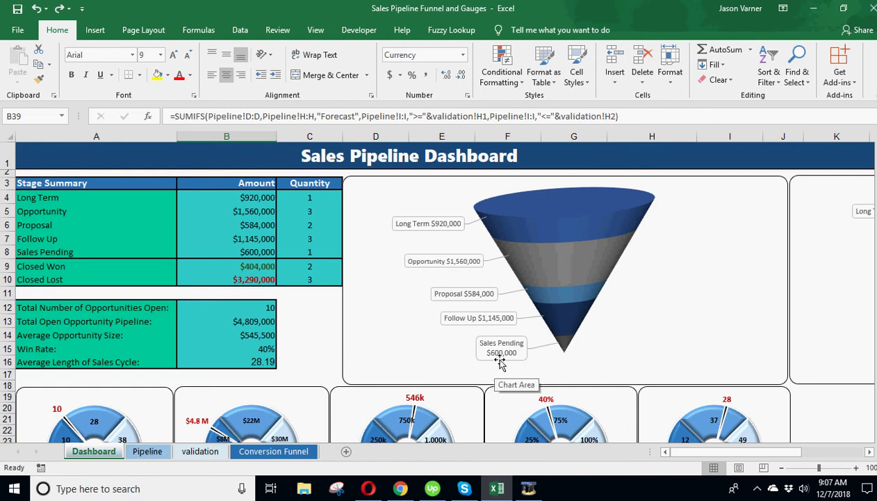
Step: Change the Stage in cell H13 of the Pipeline sheet to Sales Pending
click(147, 451)
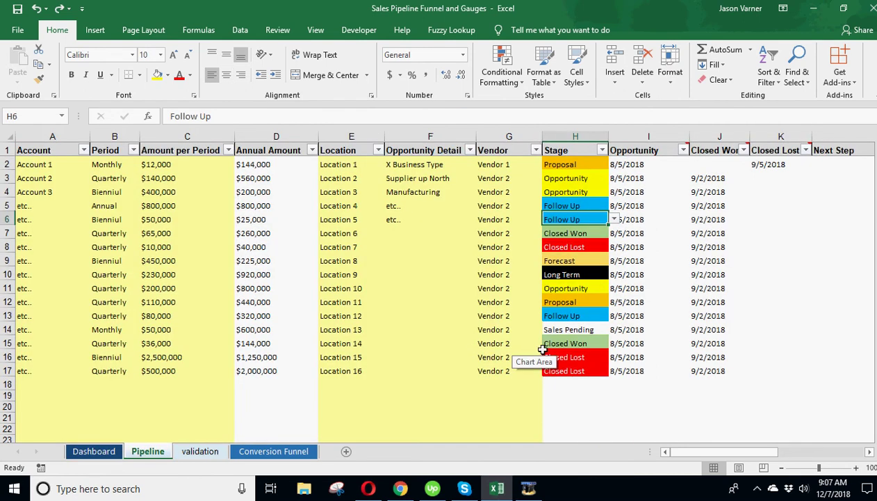
click(582, 314)
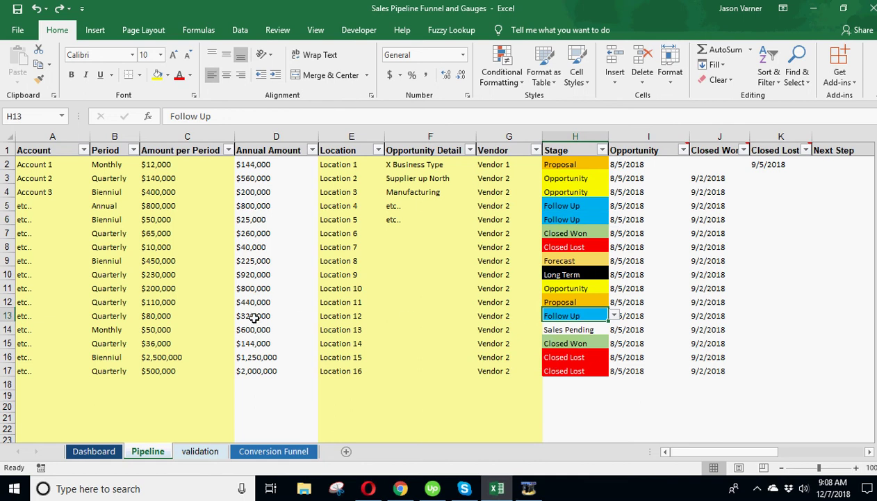
click(615, 315)
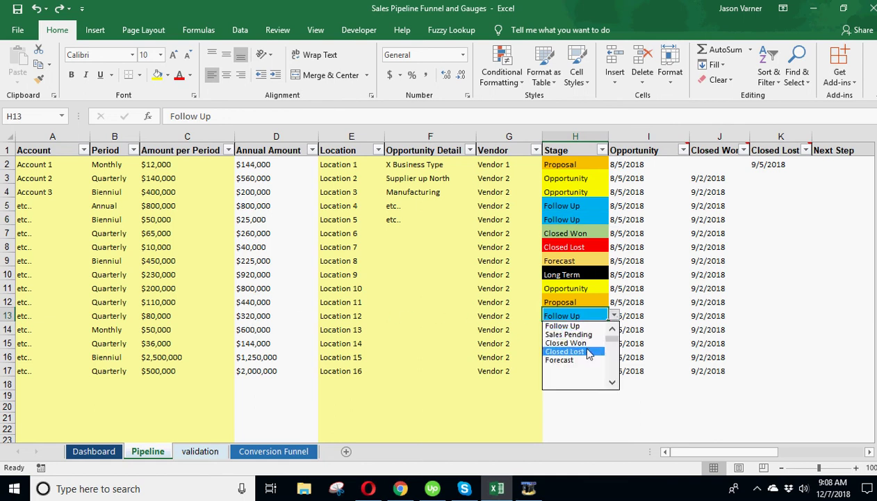
click(581, 335)
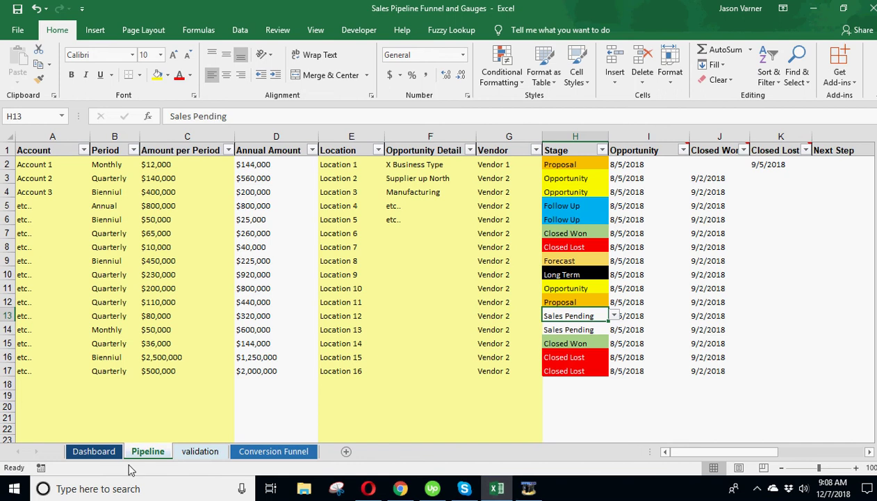
Step: Check the Dashboard funnel, the Total Number of Opportunities Open formula in B12 and the quantities in C4:C8 that it sums
click(93, 453)
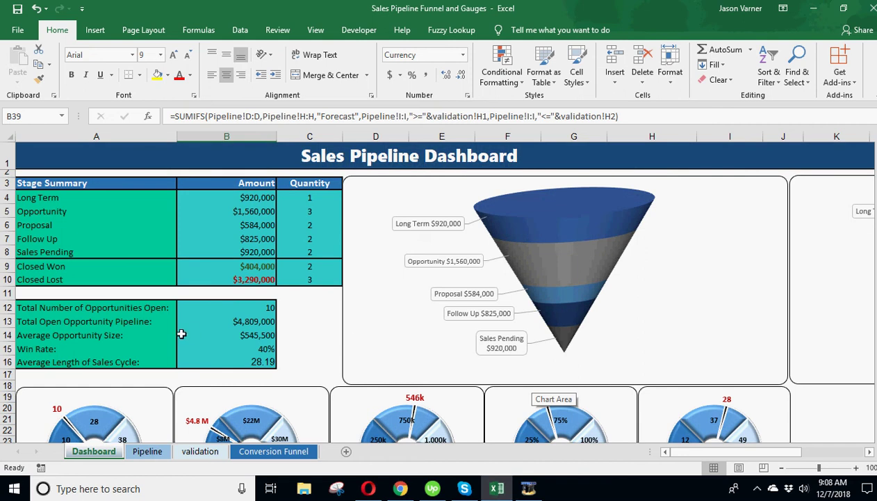
scroll(181, 334, down, 2)
scroll(181, 334, up, 2)
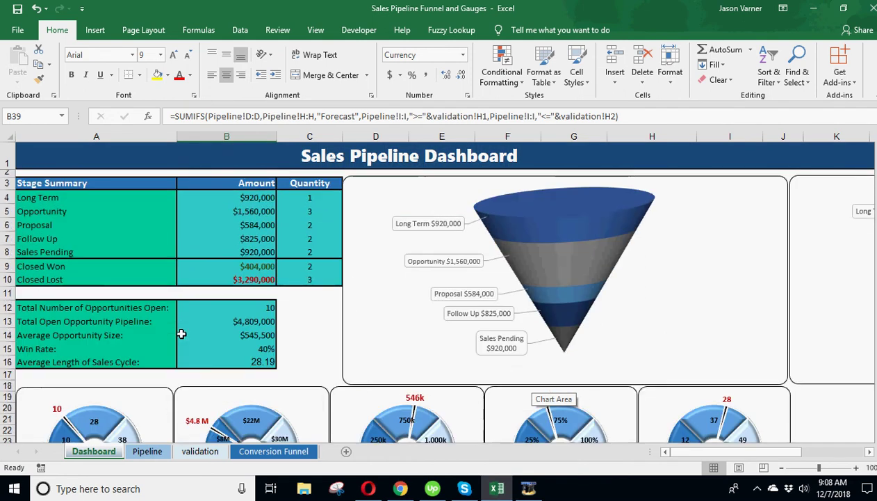
click(233, 308)
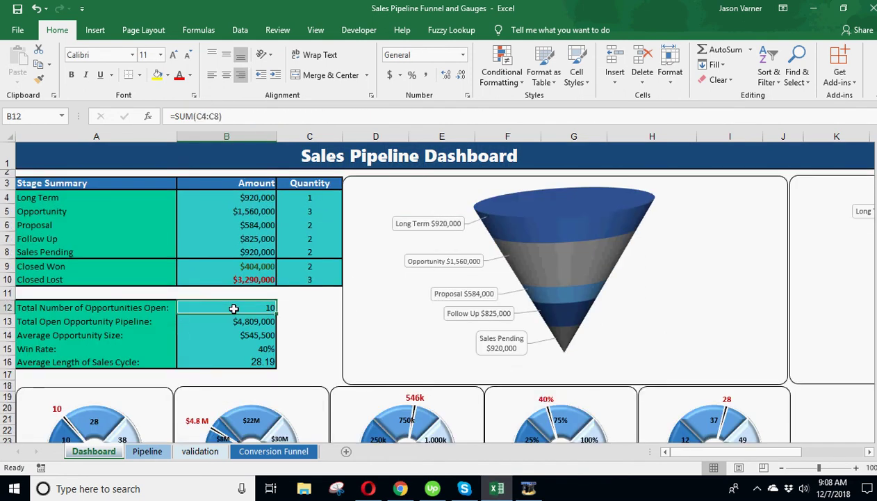
click(308, 197)
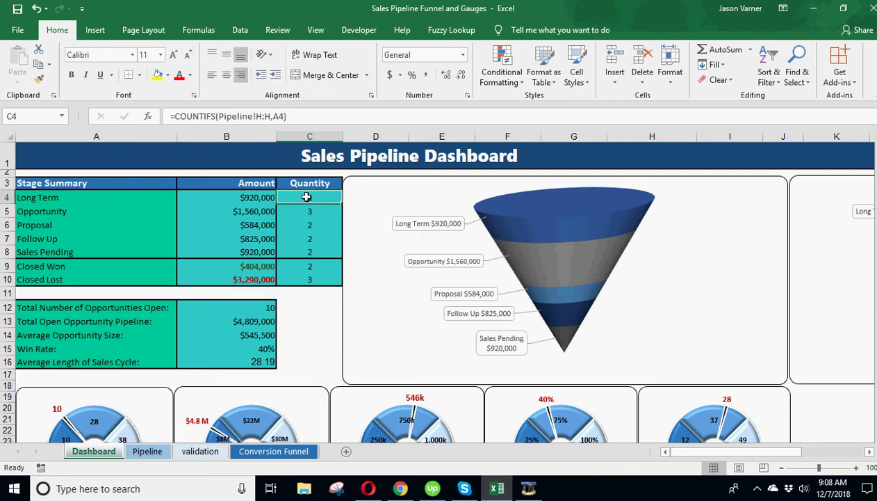
drag(306, 196, 310, 253)
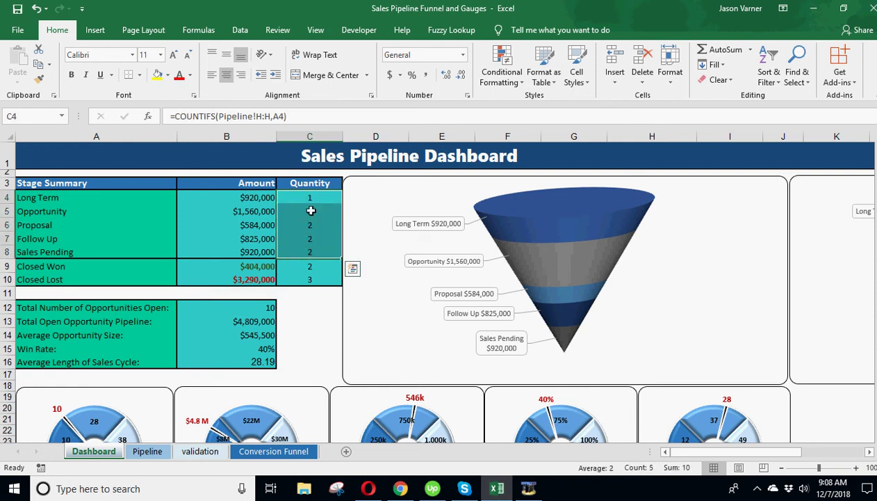
Step: Examine the formulas for Total Open Opportunity Pipeline, Average Opportunity Size, Win Rate and Average Length of Sales Cycle in B13:B16
click(255, 323)
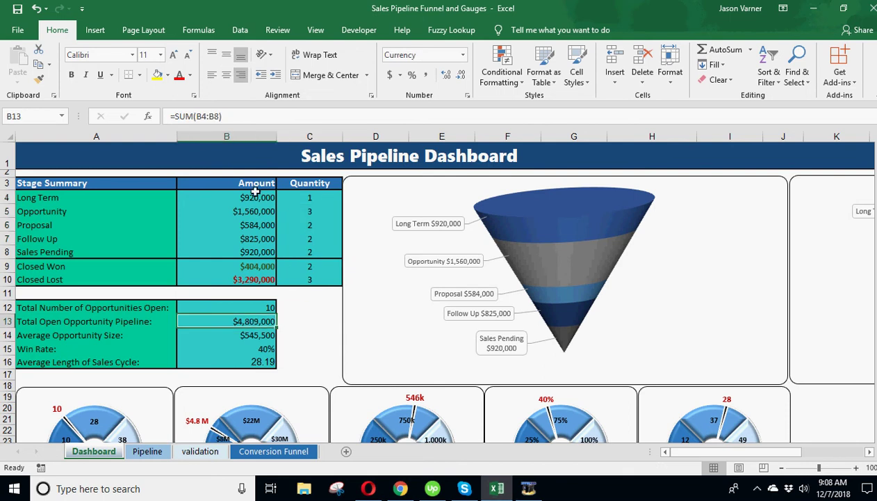
click(251, 334)
click(255, 349)
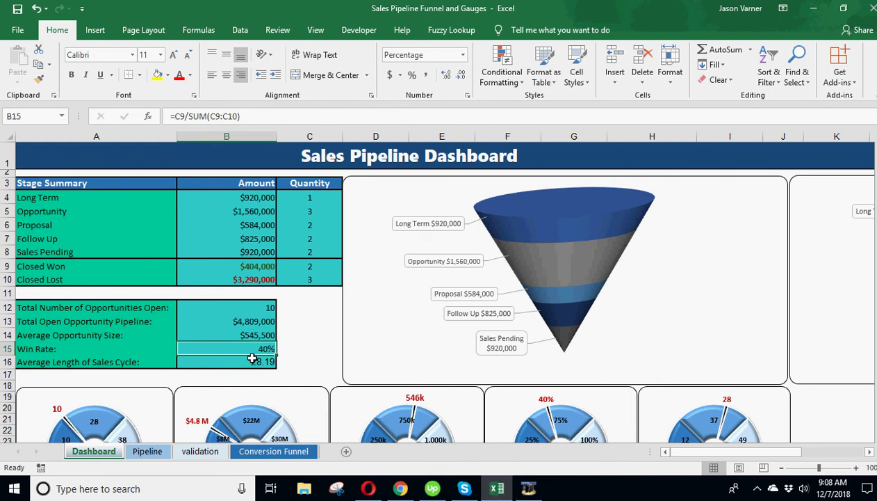
click(253, 362)
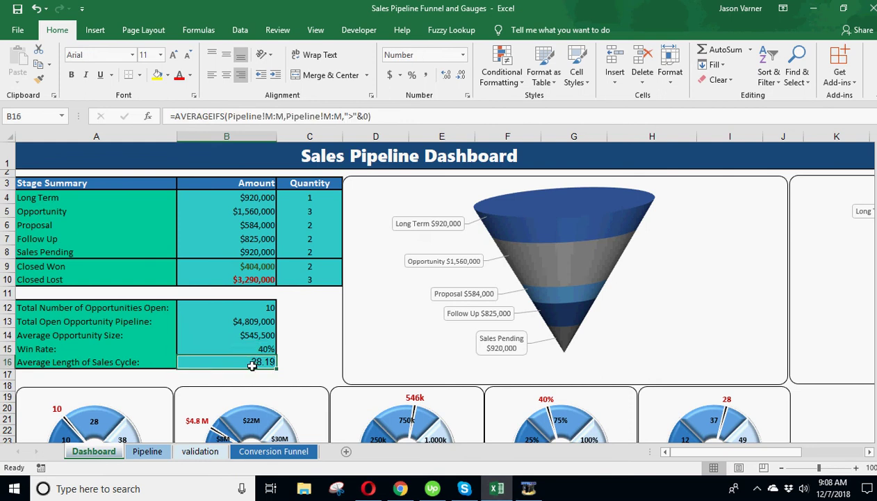
click(254, 348)
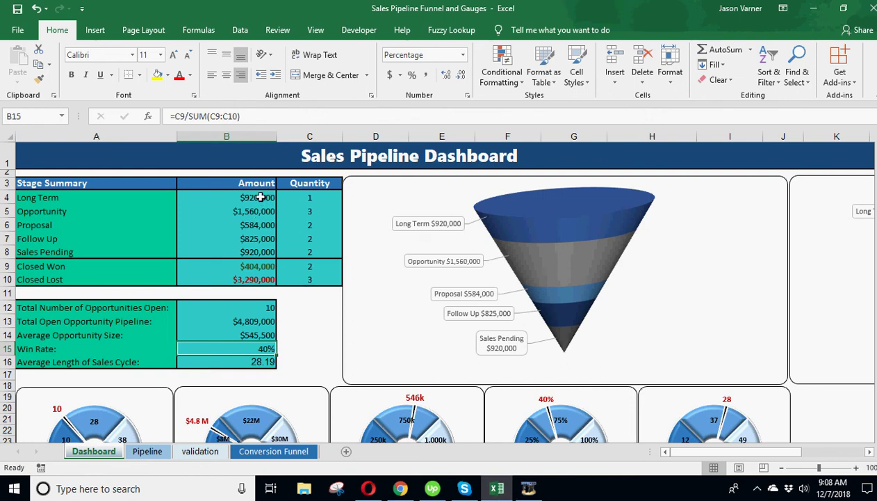
Step: Compare the open stage amounts in B4:B8 with the Closed Won and Closed Lost figures in rows 9 and 10
drag(260, 197, 259, 250)
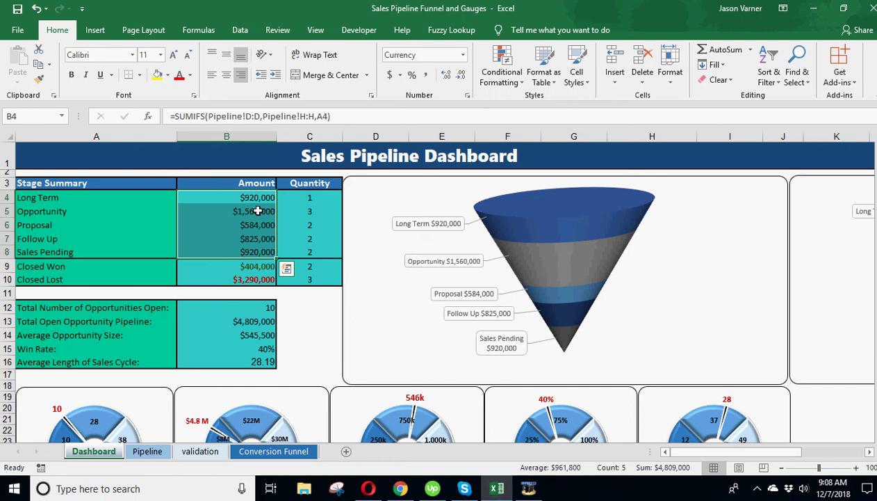
click(251, 267)
click(252, 277)
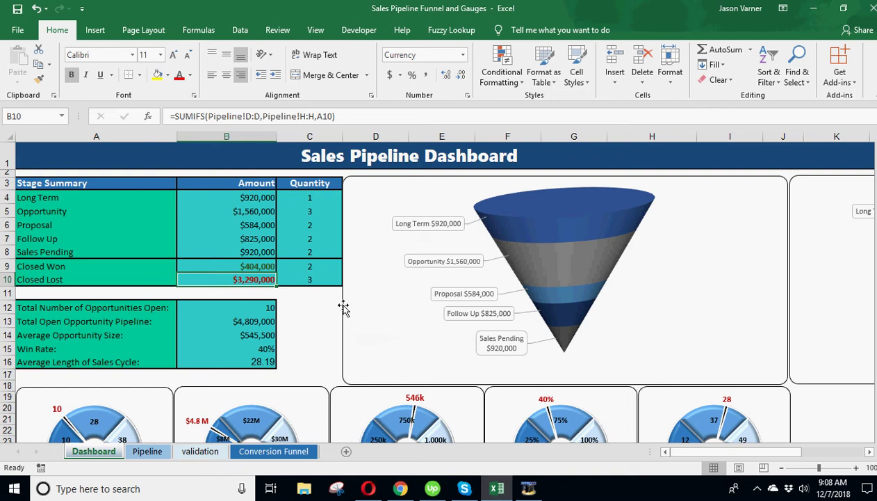
drag(310, 266, 300, 278)
click(300, 332)
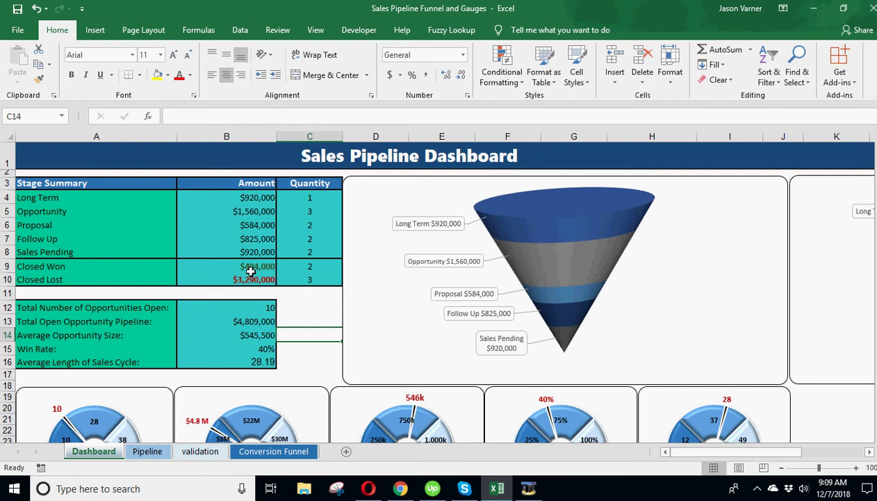
drag(251, 271, 253, 280)
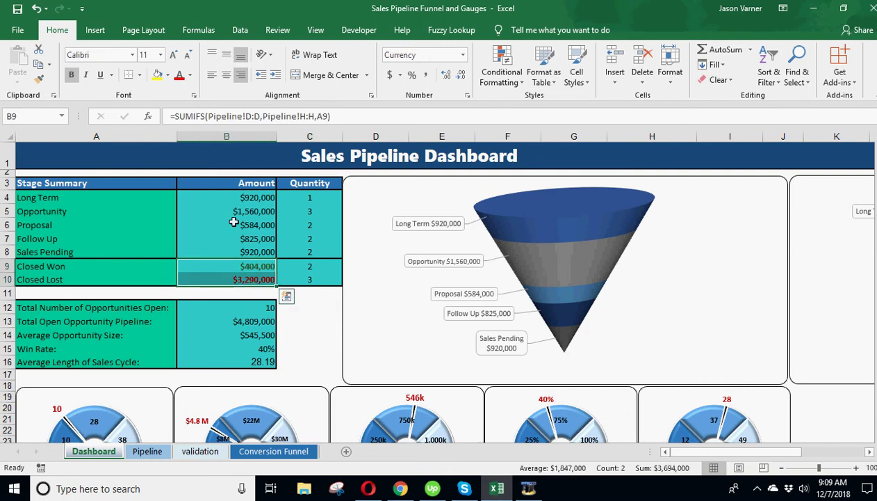
drag(243, 197, 244, 248)
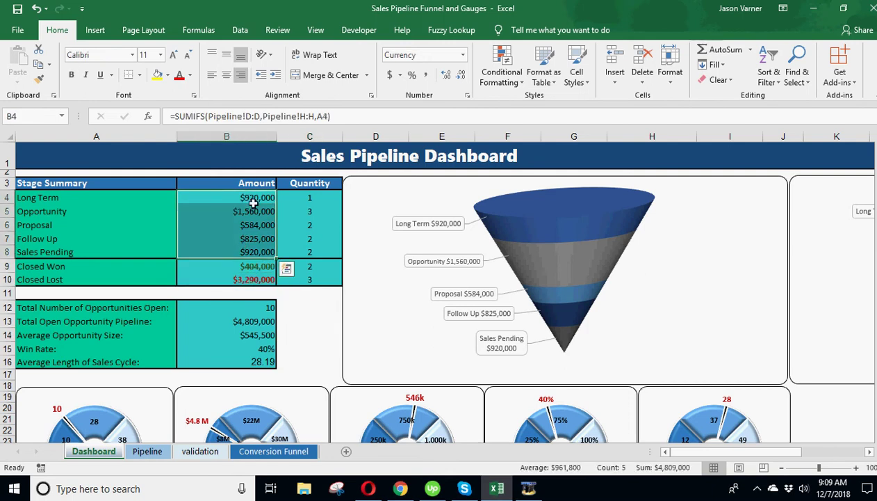
Step: Inspect the Amount and Quantity formulas of Closed Won and Closed Lost in B9:C10
click(240, 266)
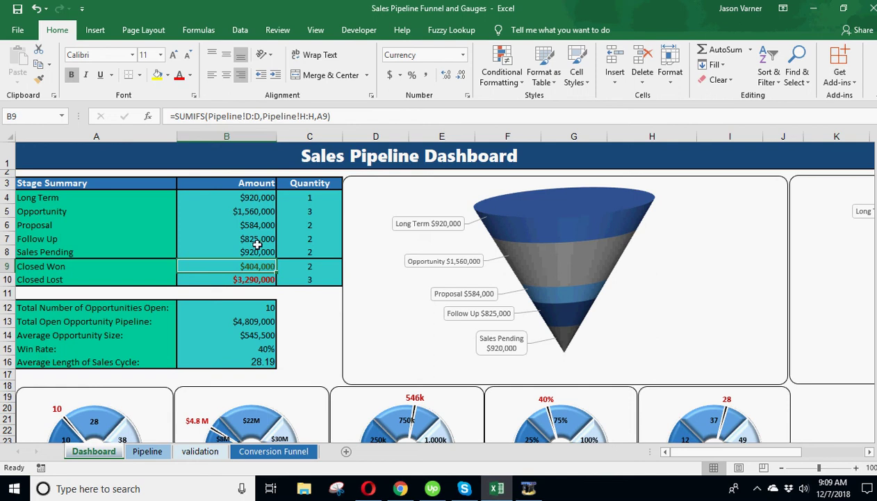
click(256, 279)
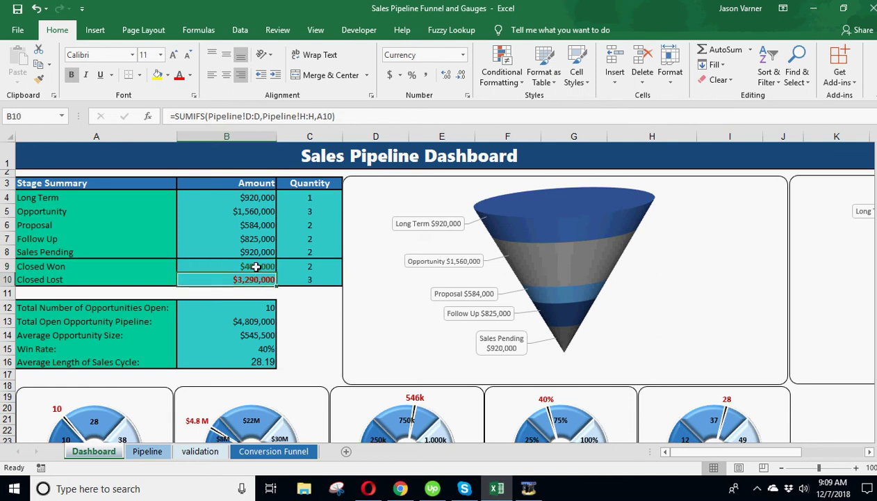
click(256, 267)
click(257, 279)
click(318, 266)
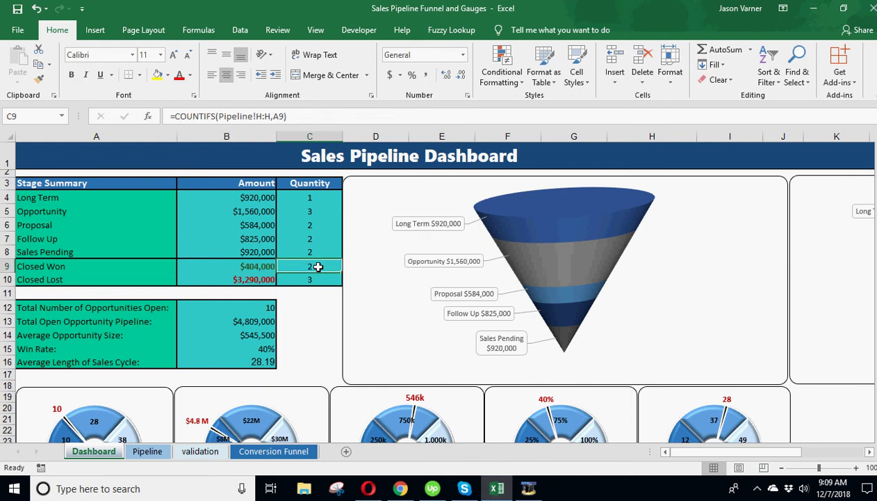
click(314, 277)
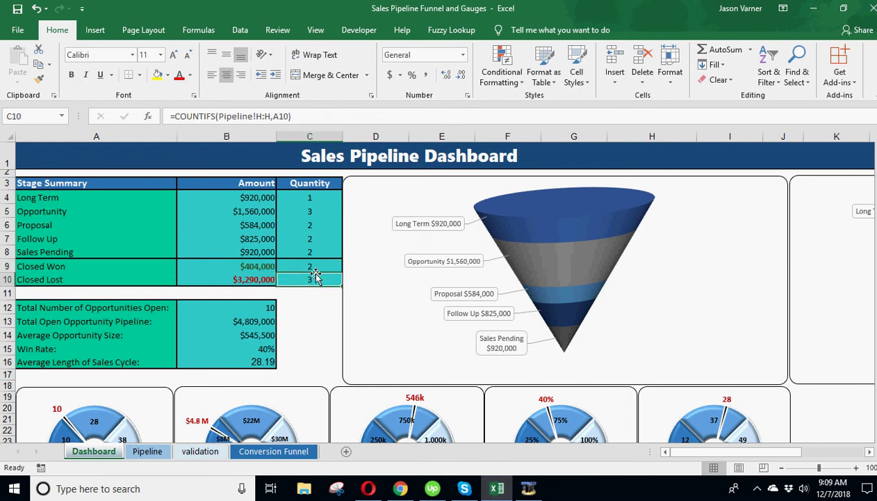
Step: Check the Average Length of Sales Cycle formula in B16 and view the Dashboard's second funnel chart, which shows quantities
click(261, 361)
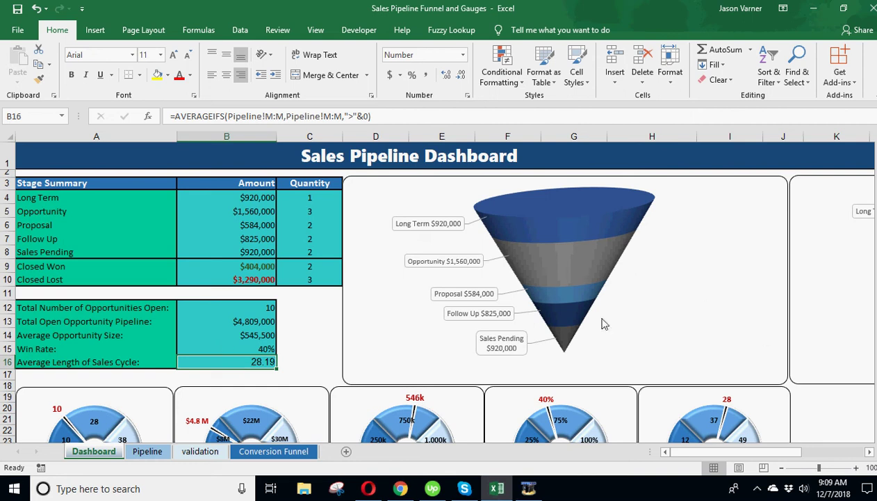
drag(695, 451, 743, 452)
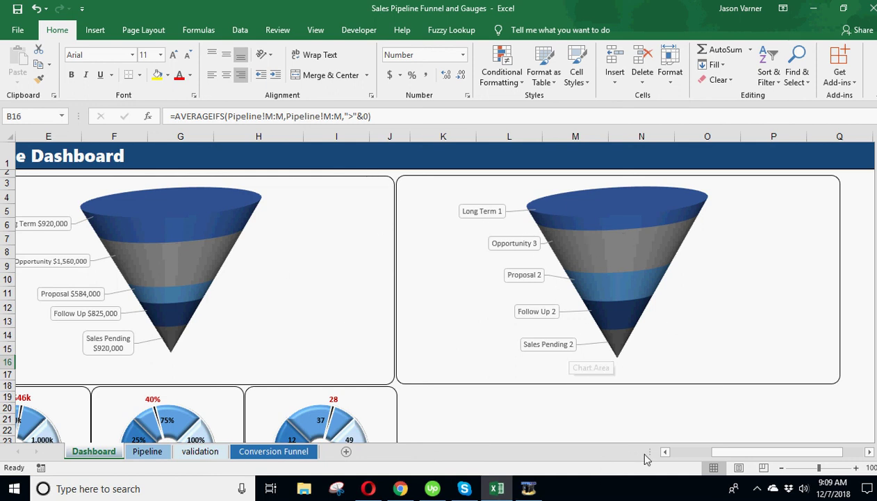
drag(719, 457, 666, 457)
Step: Examine the Dashboard gauges alongside the Total Number of Opportunities Open and Total Open Opportunity Pipeline formulas in B12 and B13
click(307, 353)
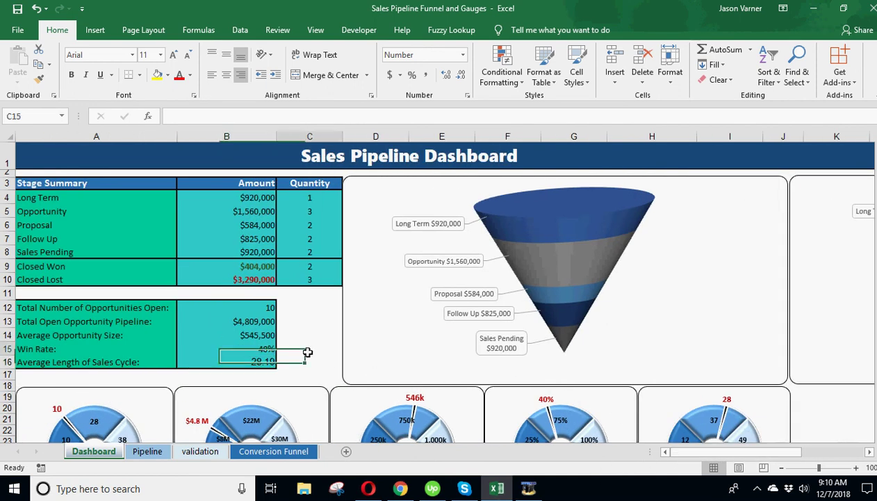
scroll(307, 353, down, 3)
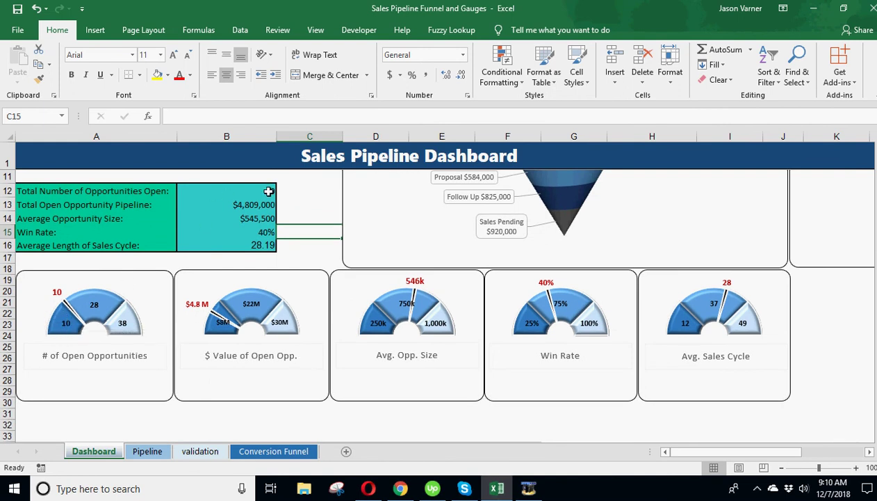
click(241, 189)
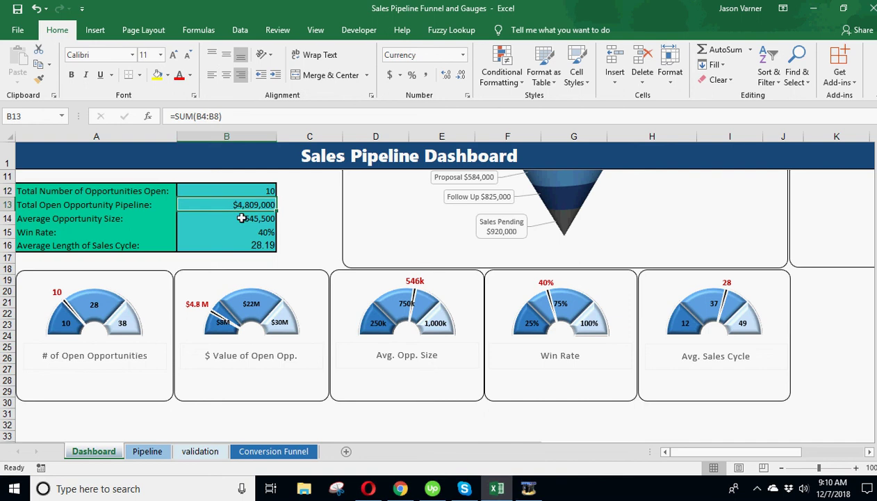
click(134, 192)
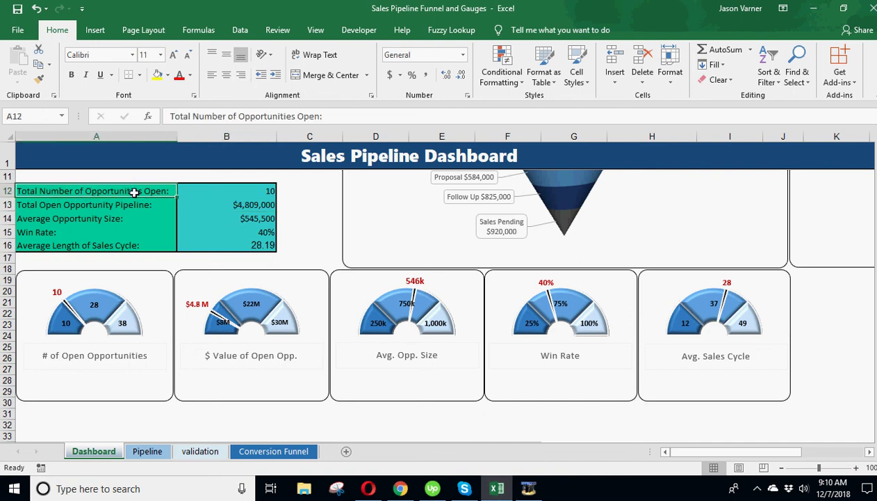
click(238, 189)
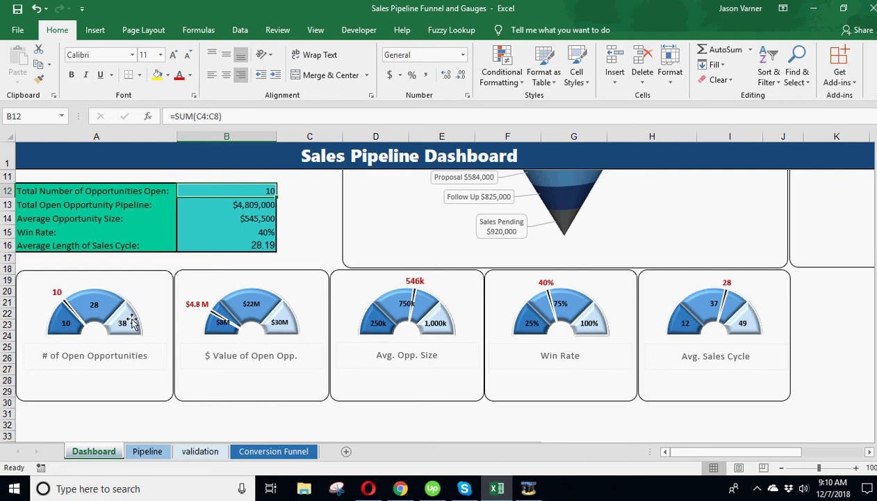
Step: Test the # of Open Opportunities gauge by overwriting B12 with 25 and 38, and undo both entries
mouse_move(79, 294)
text(25)
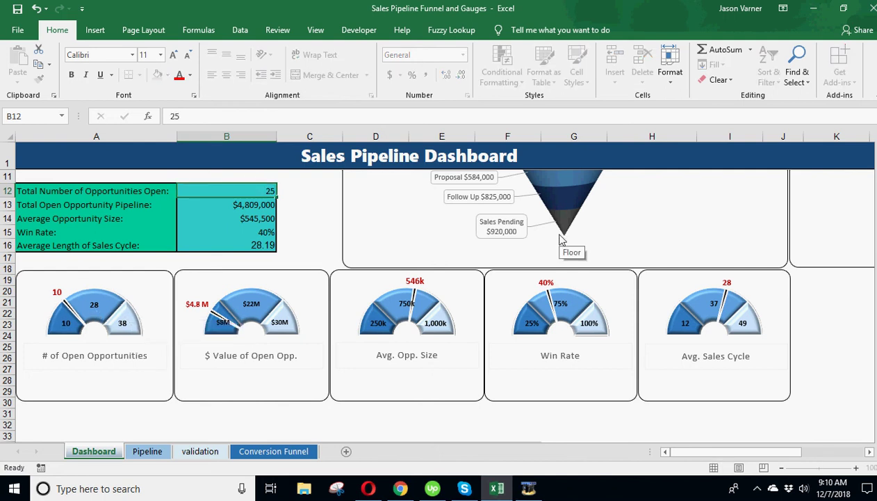
key(Return)
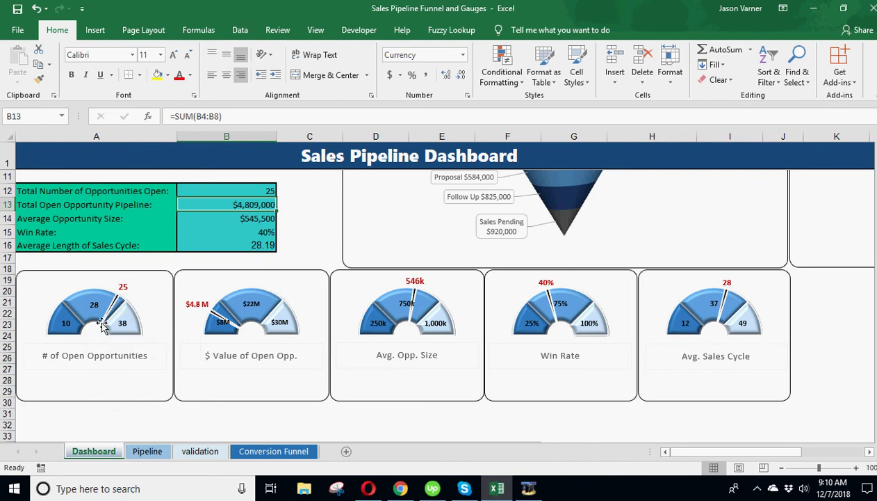
click(263, 191)
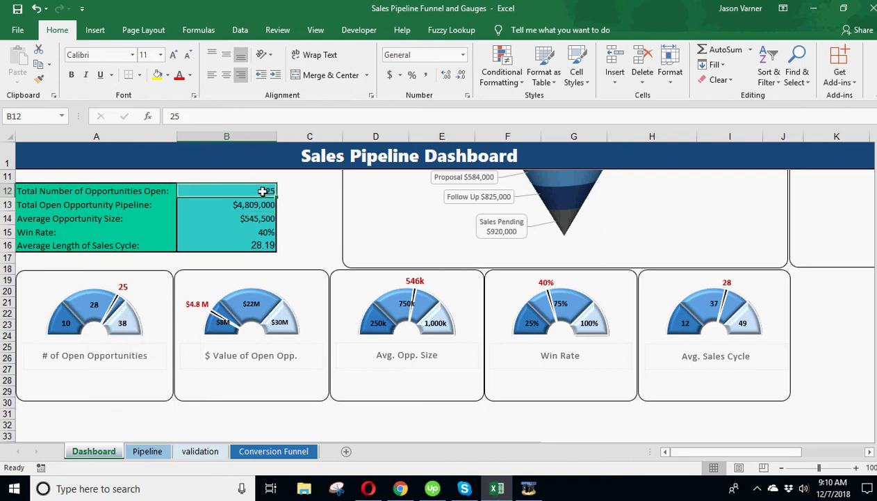
text(38)
key(Return)
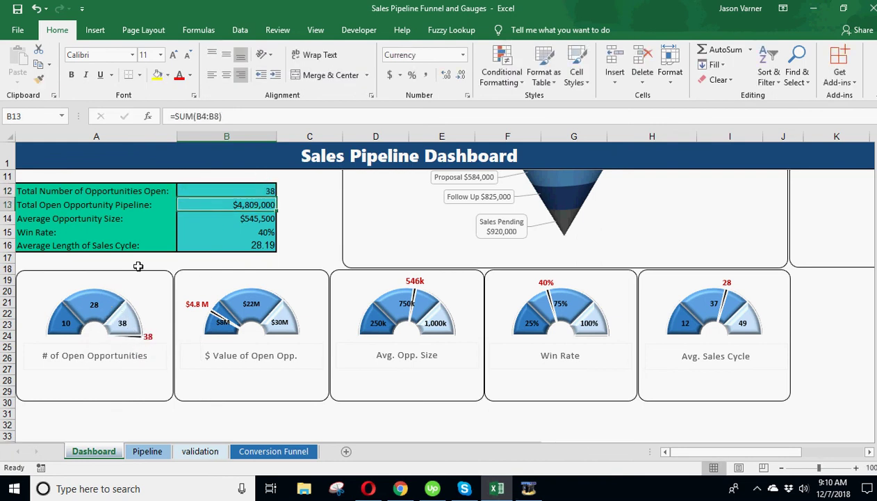
click(37, 8)
click(37, 8)
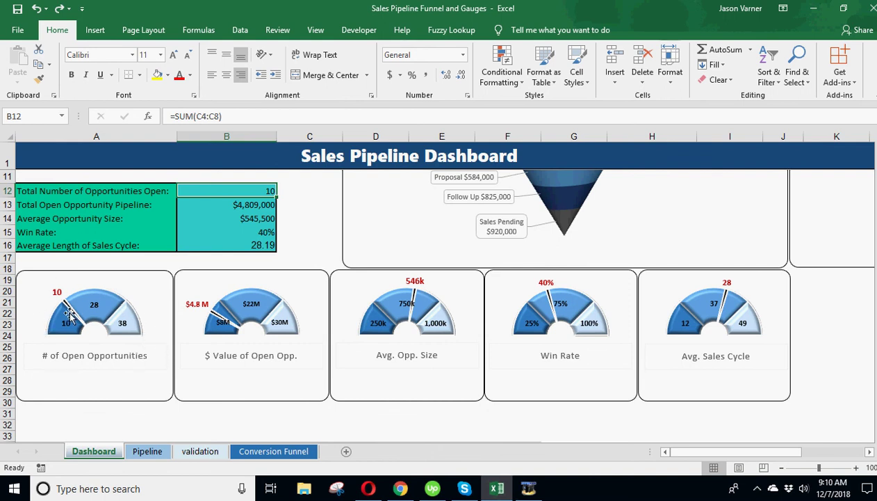
Step: Inspect the Dashboard formulas in B13 and B14 and the linked Total Number of Opportunities Open heading in K1 of the validation sheet
mouse_move(110, 305)
click(245, 207)
click(241, 217)
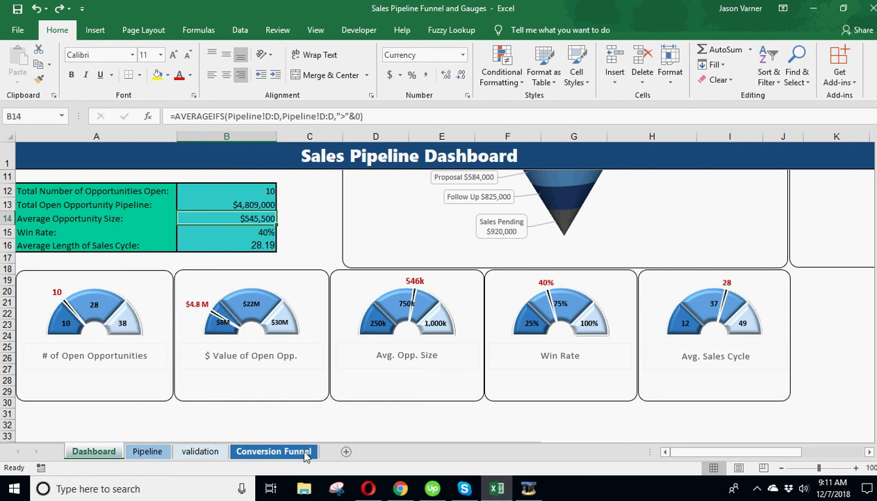
click(200, 451)
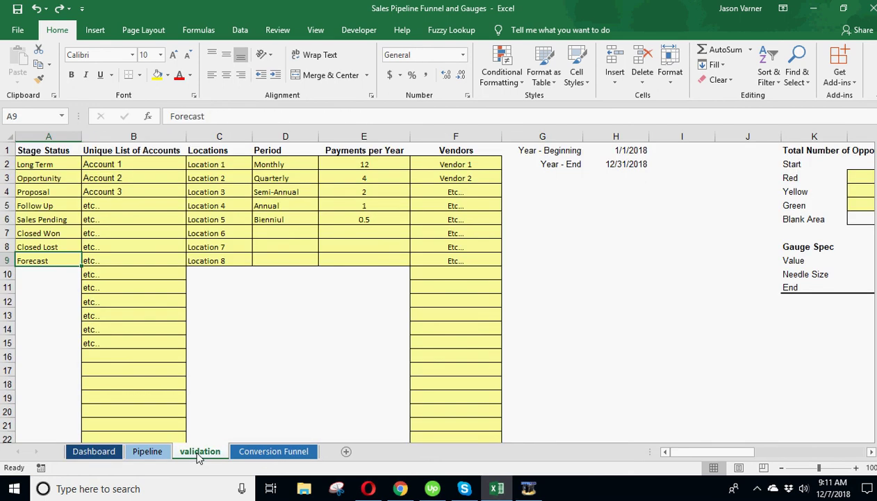
click(871, 451)
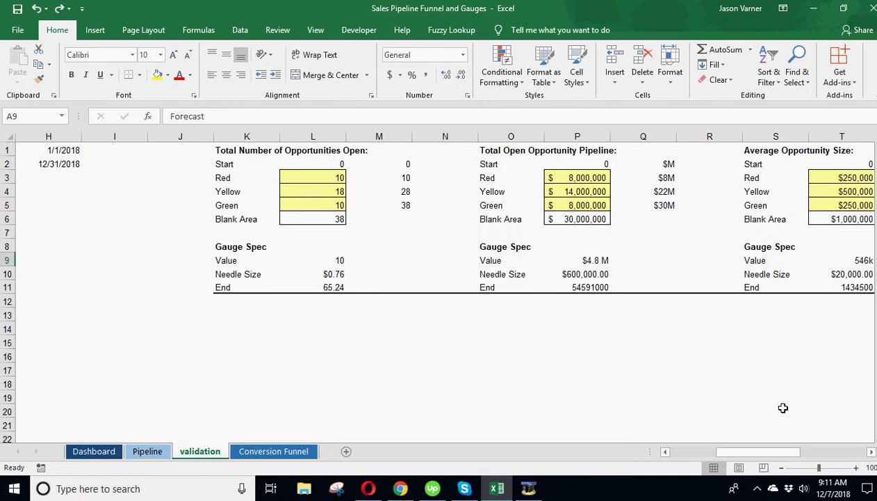
click(282, 150)
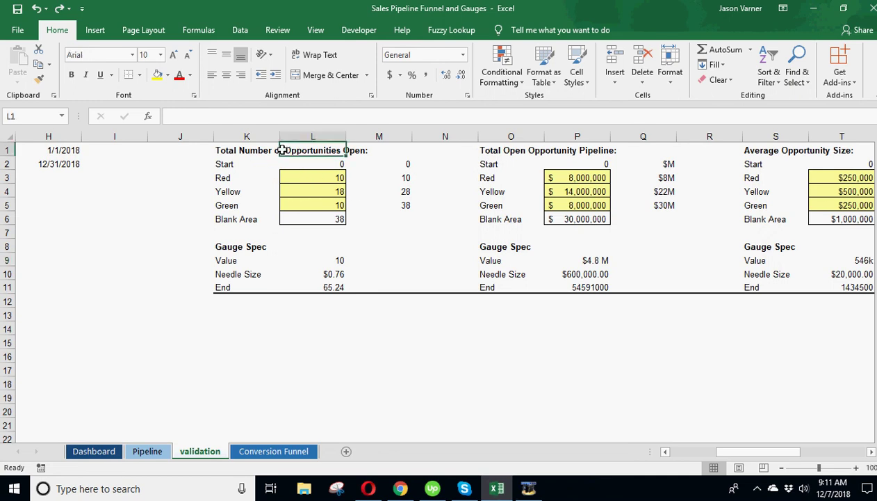
click(231, 150)
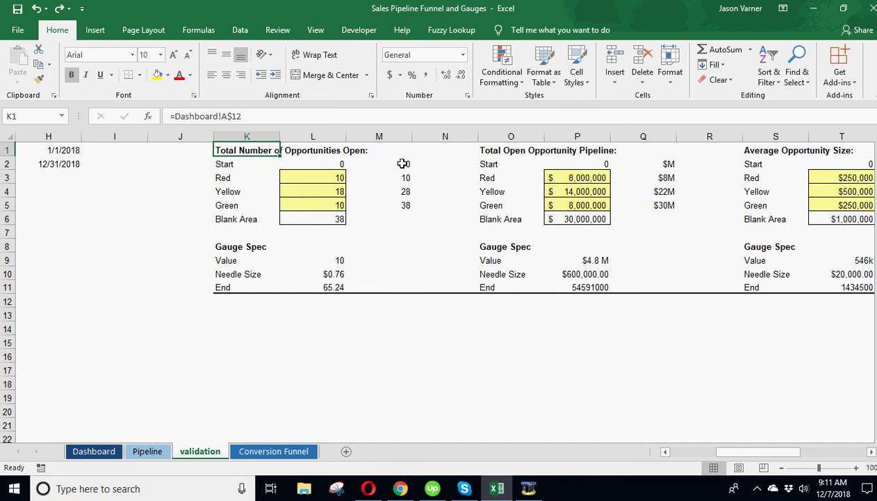
Step: Examine the Red, Yellow and Green limits in L3:L5 and compare them with the # of Open Opportunities gauge on the Dashboard
mouse_move(312, 177)
mouse_down()
mouse_move(308, 202)
mouse_move(324, 174)
mouse_up()
click(324, 176)
click(323, 190)
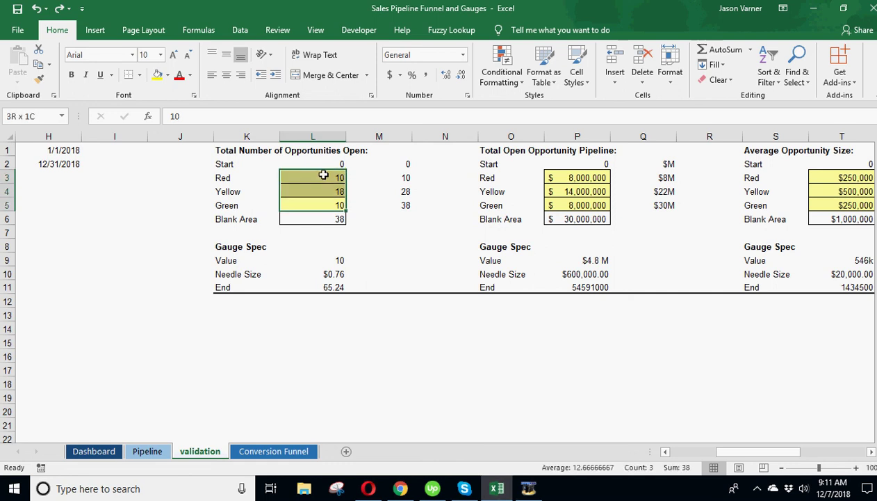
click(324, 178)
click(322, 188)
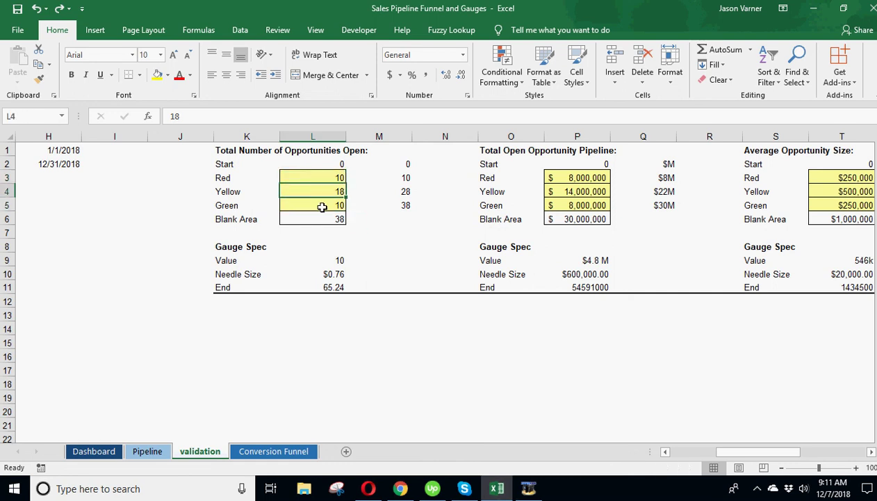
click(321, 175)
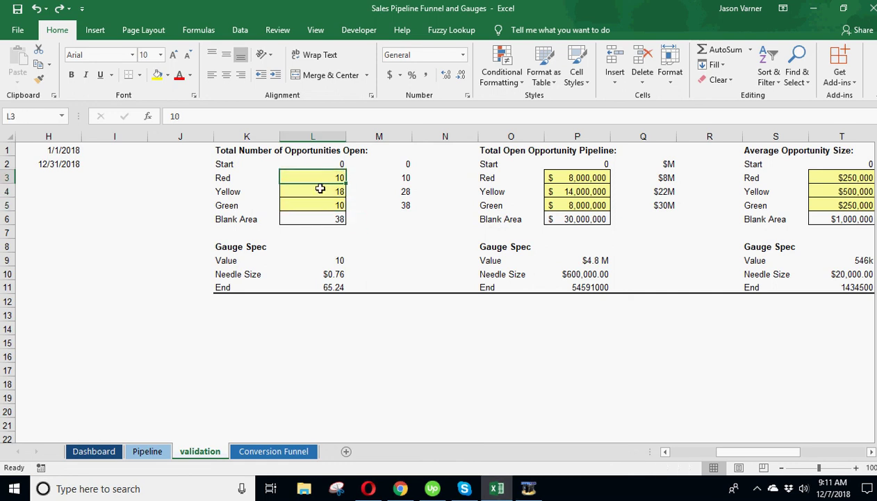
click(320, 189)
click(321, 176)
click(321, 191)
click(322, 204)
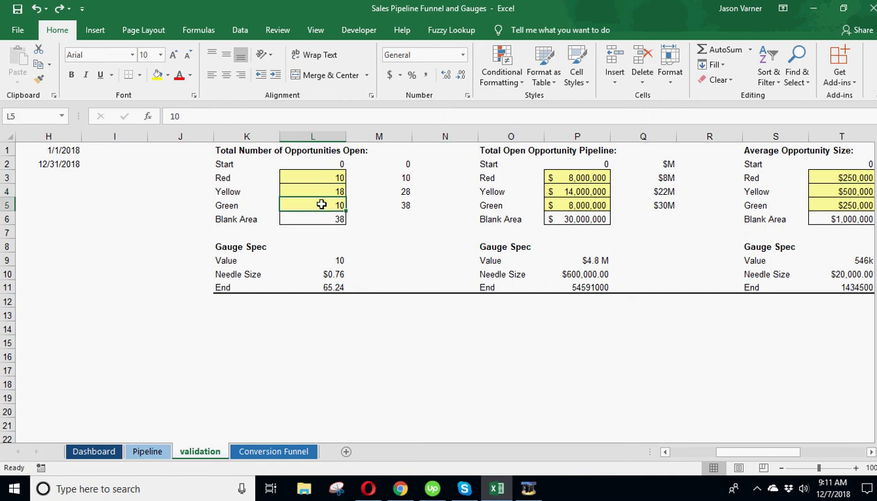
click(94, 450)
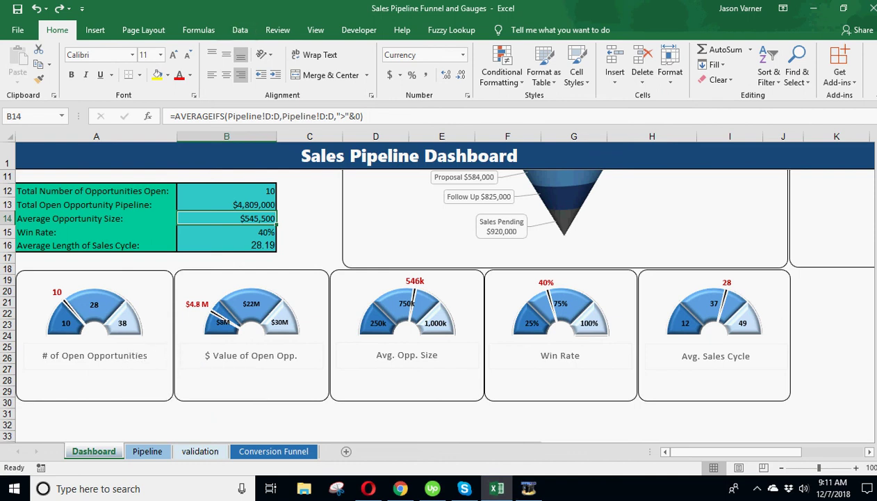
click(220, 453)
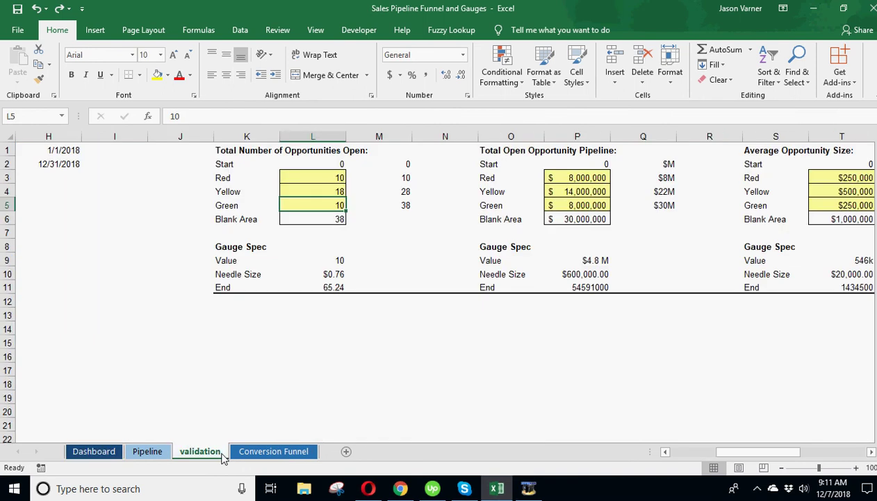
Step: Try 5 for both the Red and Green limits of Total Number of Opportunities Open in L3 and L5
click(325, 178)
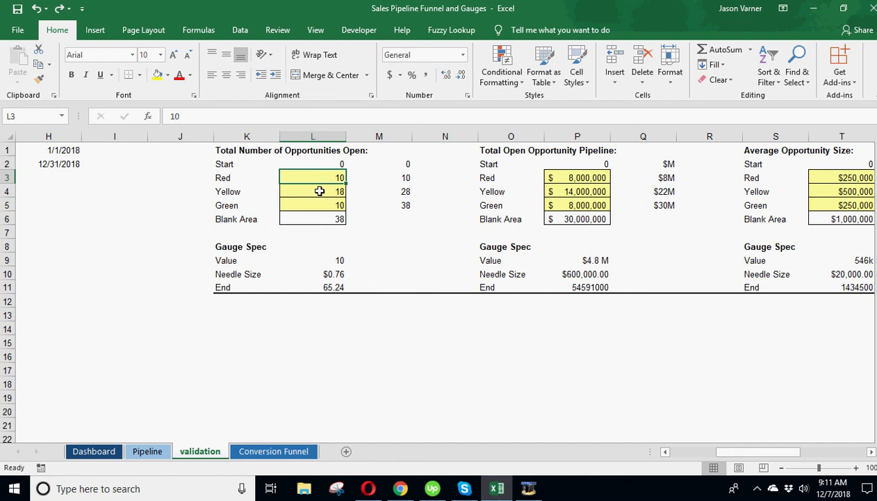
text(5)
key(Return)
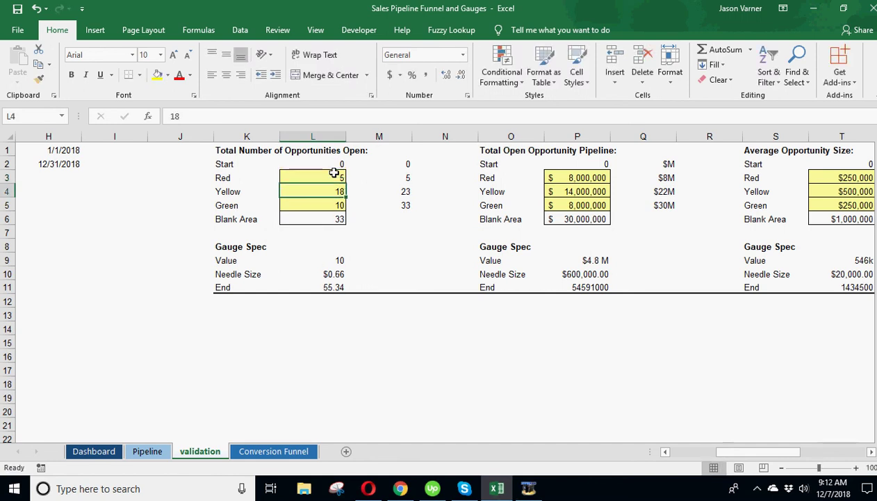
key(Return)
text(5)
key(Return)
Step: View the # of Open Opportunities gauge on the Dashboard and undo the Red and Green limit changes
click(94, 451)
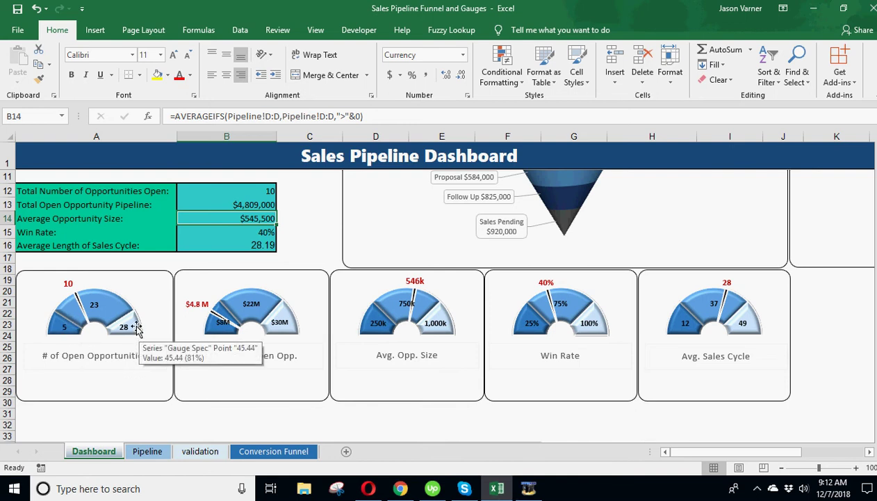
click(37, 8)
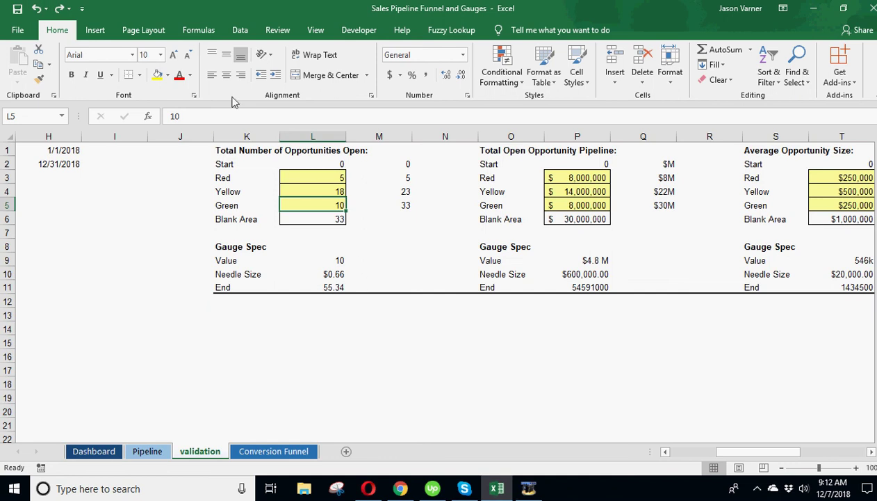
click(37, 8)
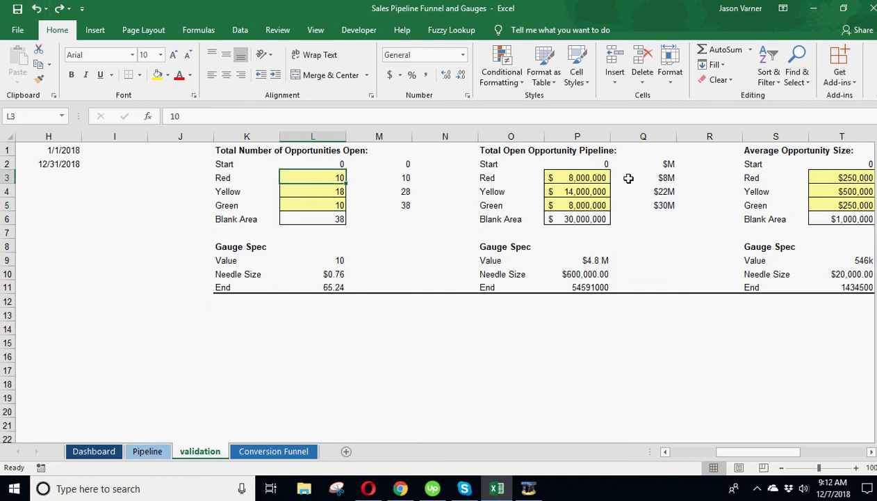
Step: Set the Red, Yellow and Green limits in L3:L5 to 4, 8 and 15, and view the Dashboard gauge
key(Return)
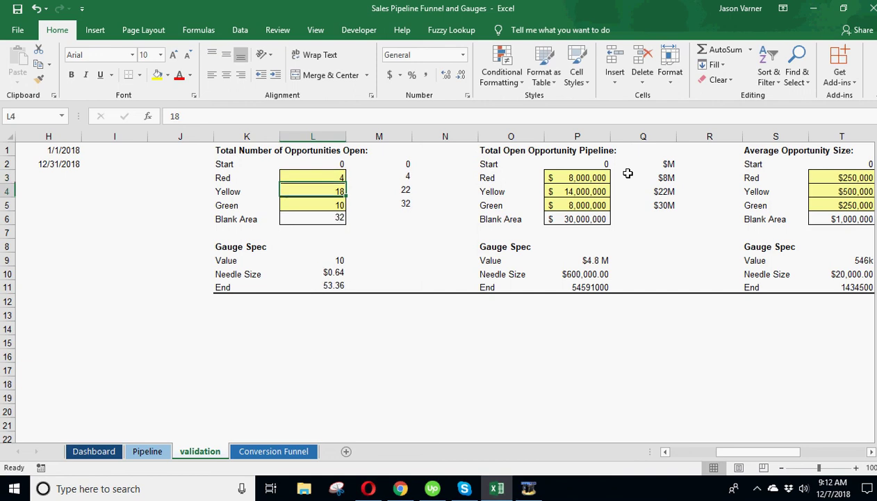
text(12)
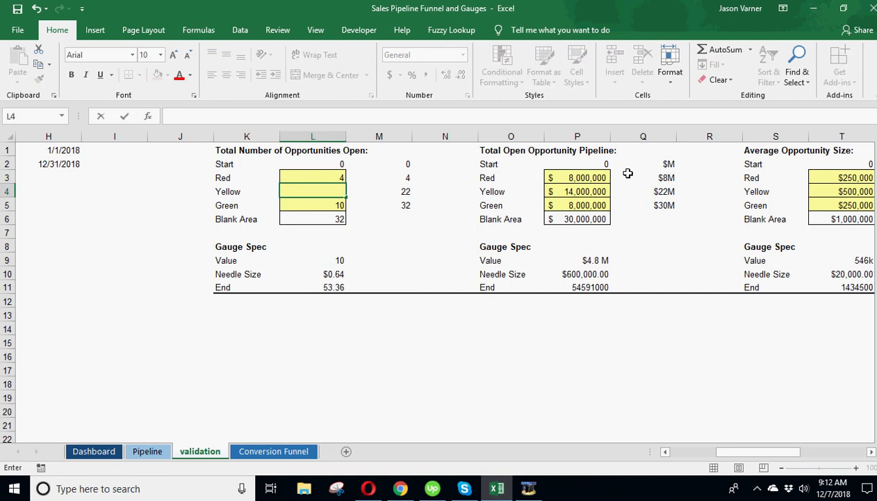
key(Return)
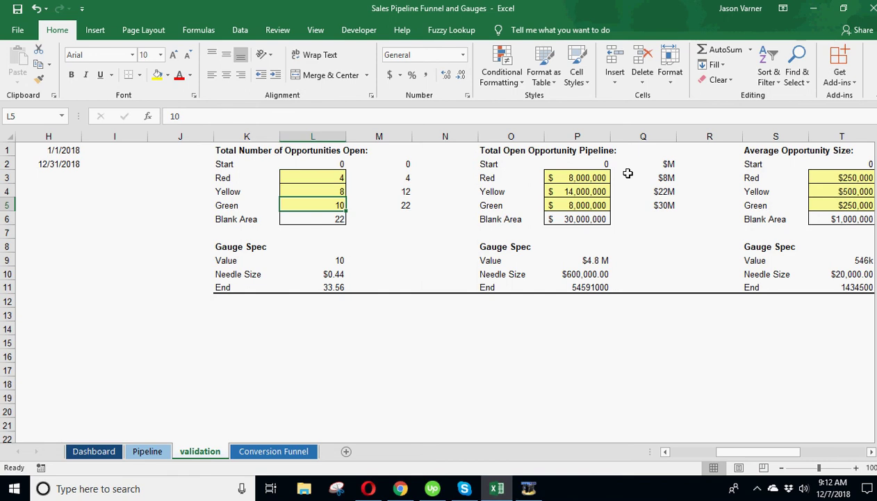
text(15)
key(Return)
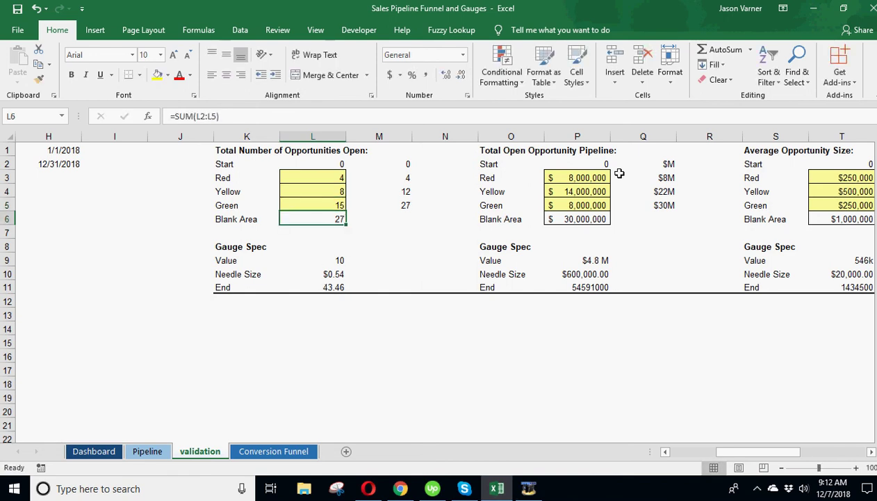
click(96, 449)
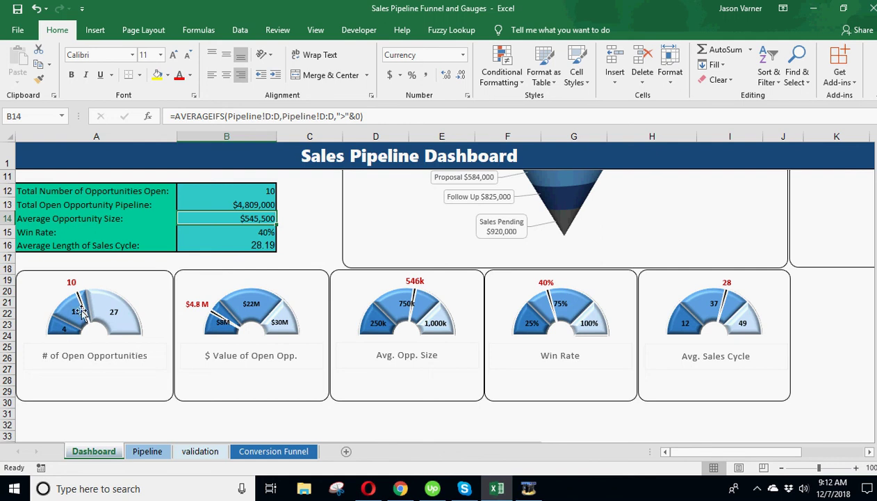
Step: On the validation sheet, set the Total Number of Opportunities Open limits to Red 20, Yellow 60 and Green 20
click(196, 451)
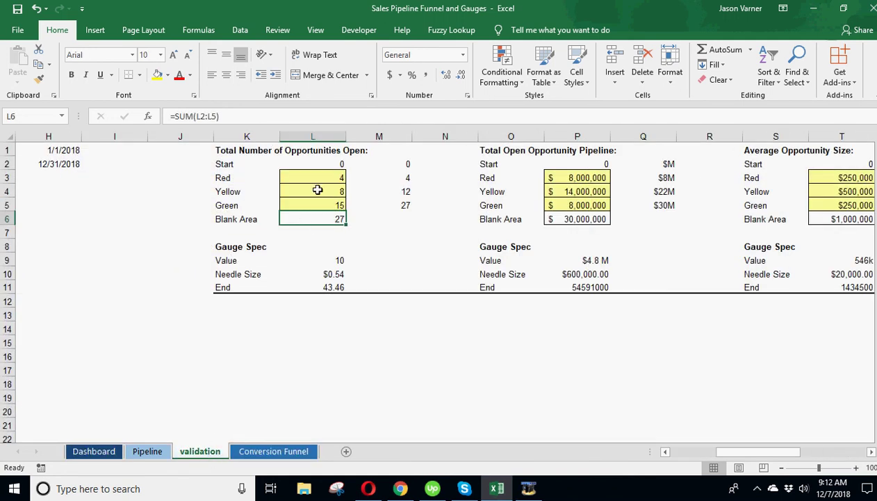
click(322, 177)
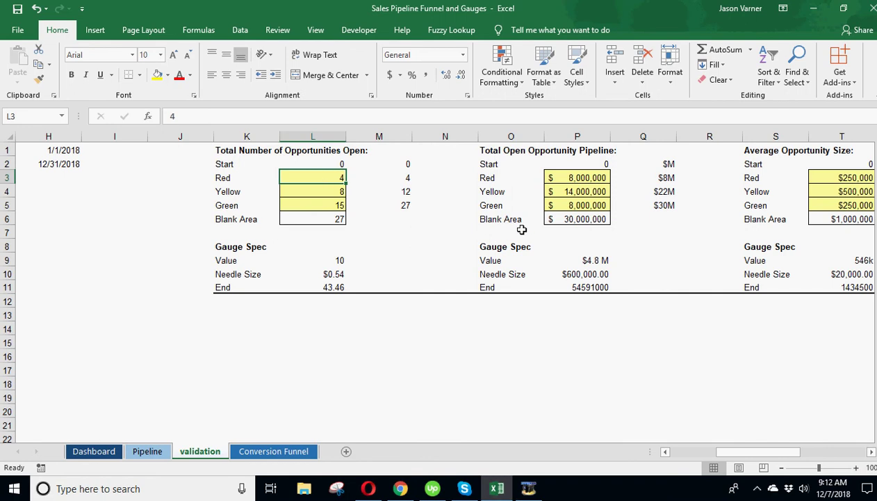
text(20)
key(Return)
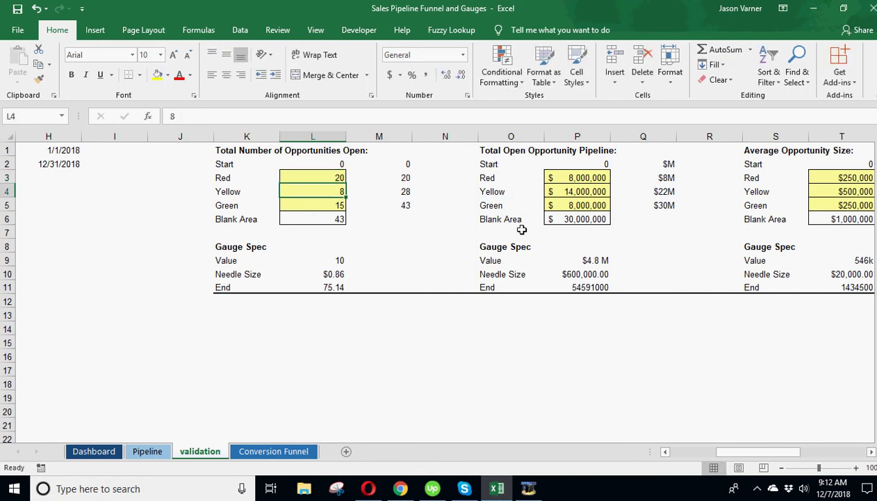
text(60)
key(Return)
text(20)
key(Return)
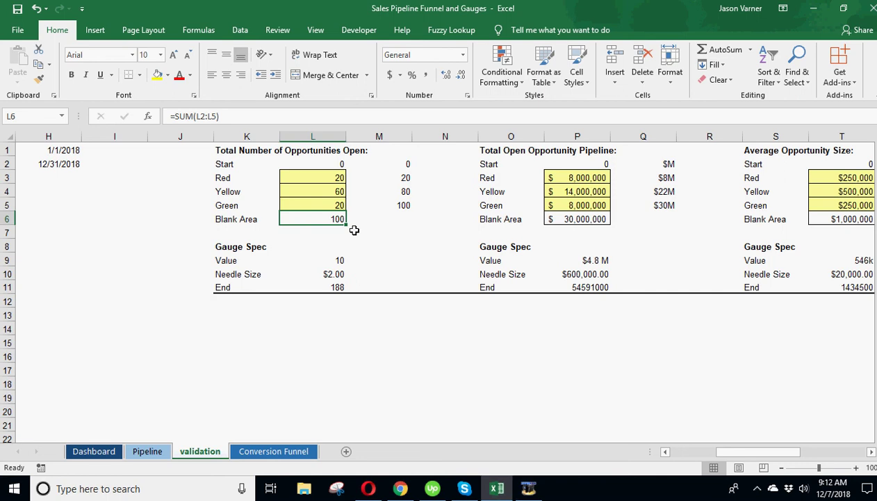
Step: Review the Red, Yellow and Green labels in K3:K5 against their limits in column L
click(308, 177)
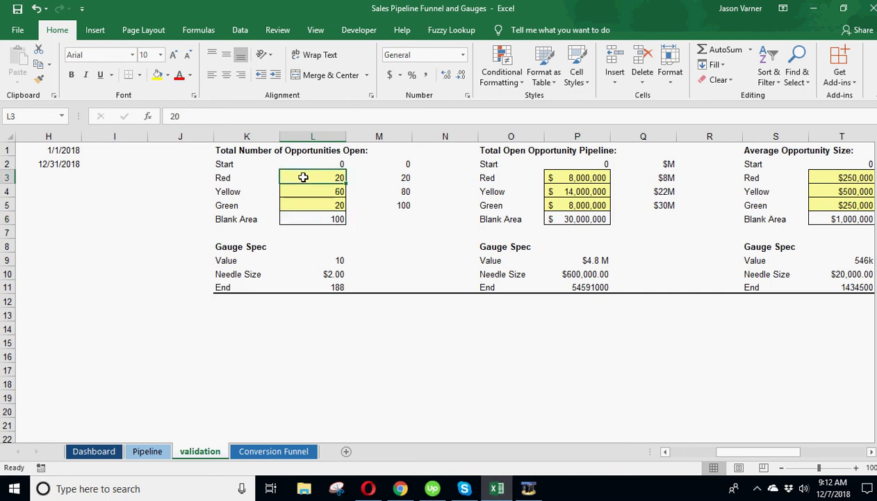
click(302, 206)
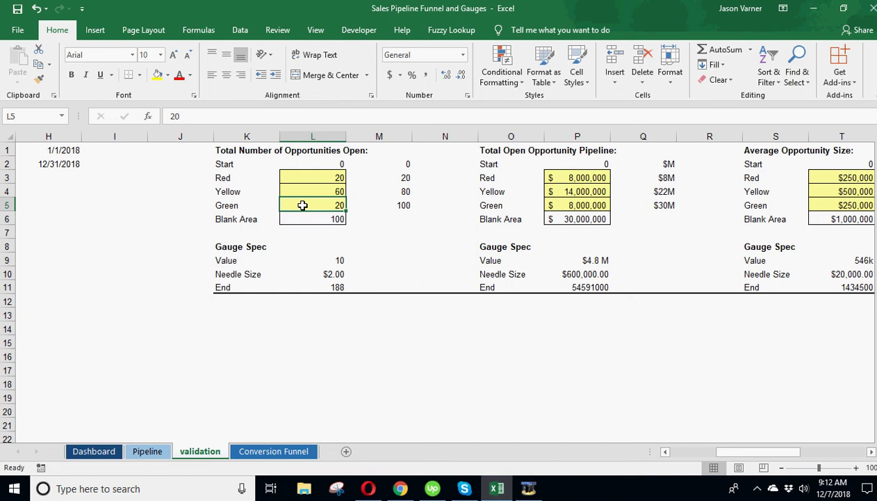
click(245, 179)
click(245, 193)
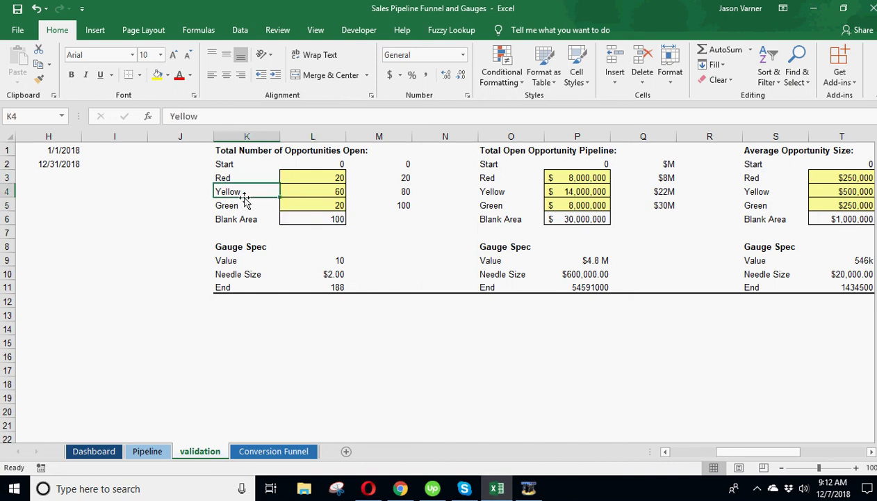
click(244, 204)
click(237, 181)
click(243, 192)
click(246, 203)
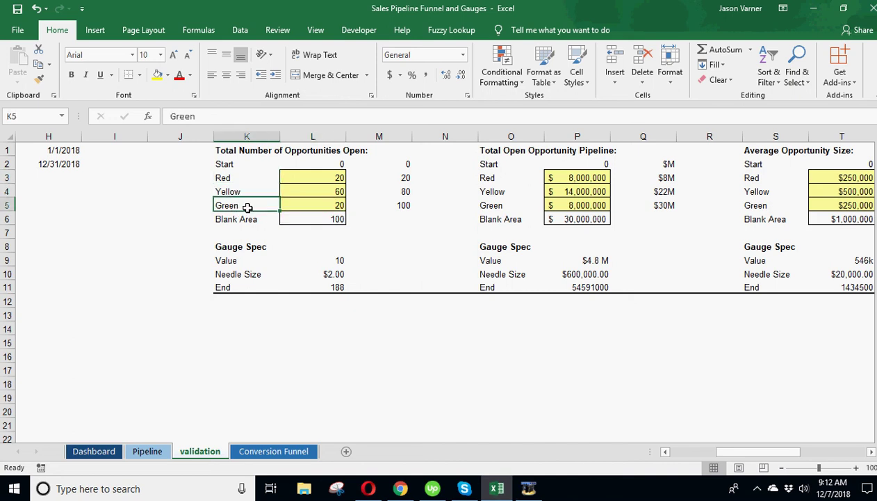
click(319, 178)
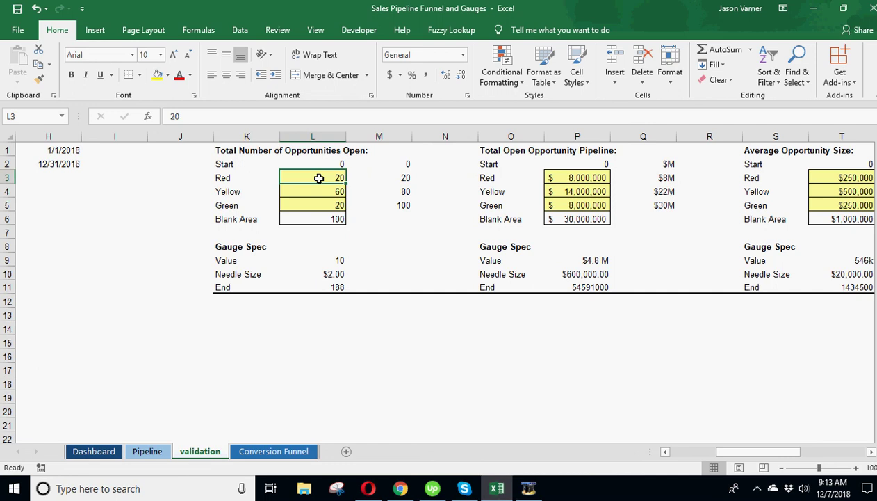
Step: Review the Green and Yellow limits in L5 and L4 against the Dashboard's # of Open Opportunities gauge, and return to the validation sheet
click(314, 204)
click(319, 192)
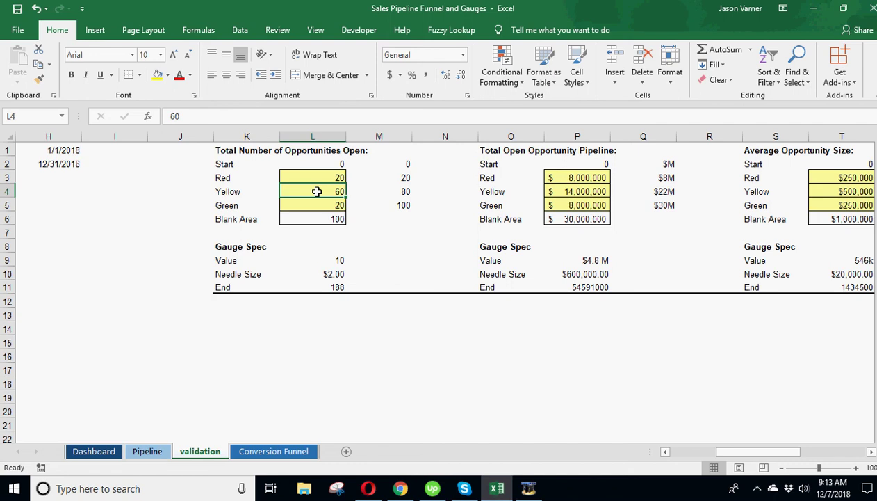
click(96, 452)
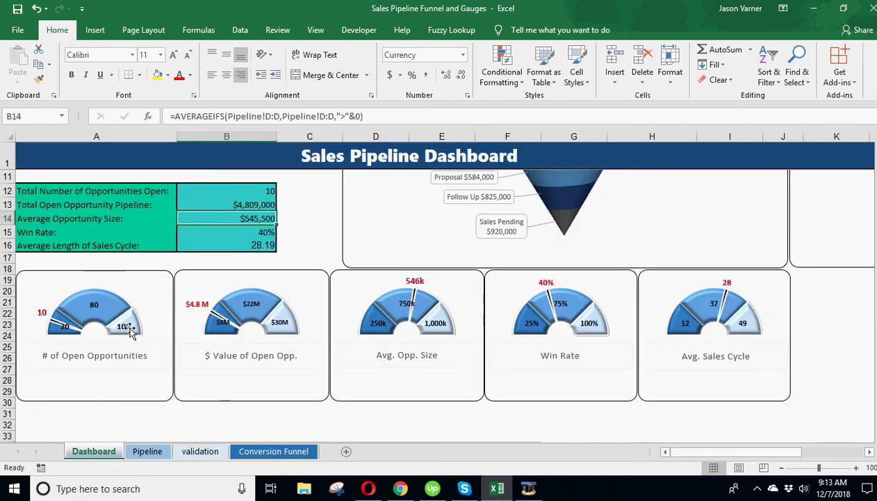
click(146, 451)
click(202, 452)
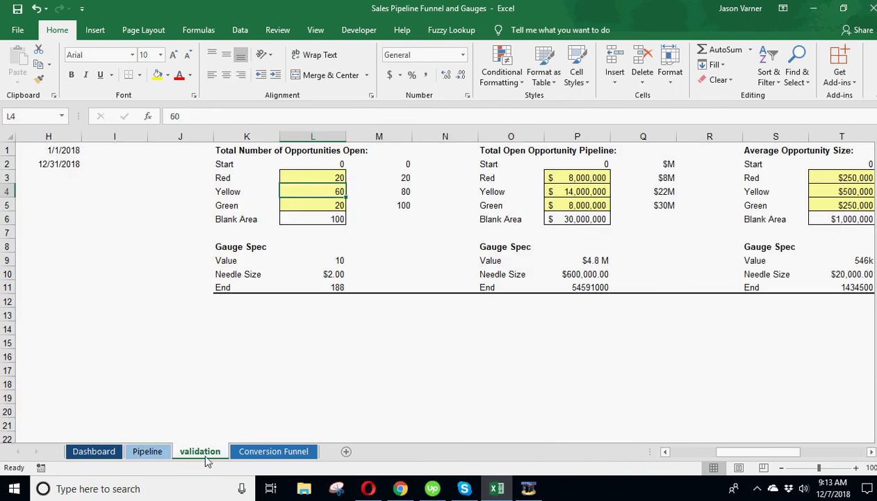
Step: Set the Total Number of Opportunities Open limits to Red 30, Yellow 40 and Green 30, and view the Dashboard gauge
click(326, 179)
text(30)
key(Return)
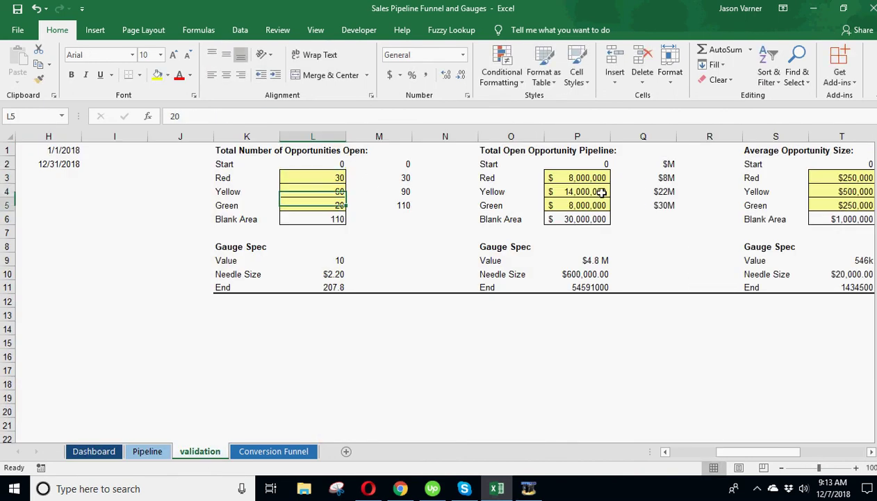
key(Return)
text(30)
key(Return)
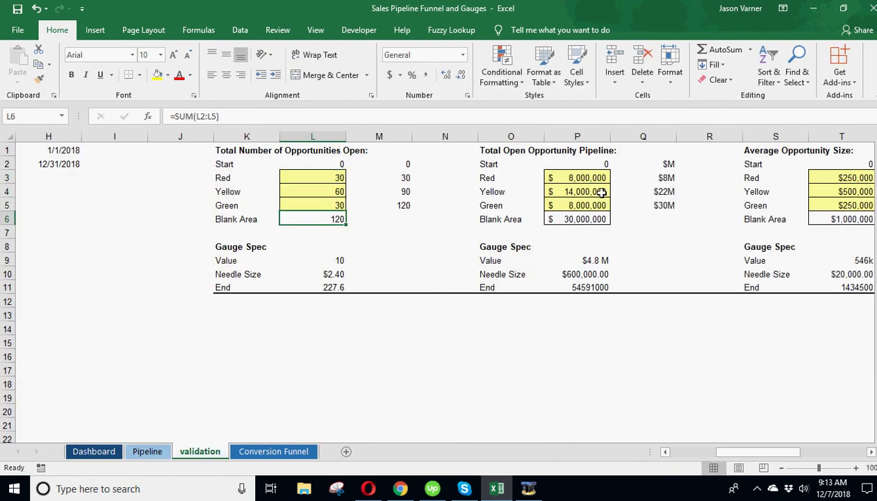
click(326, 189)
text(40)
key(Return)
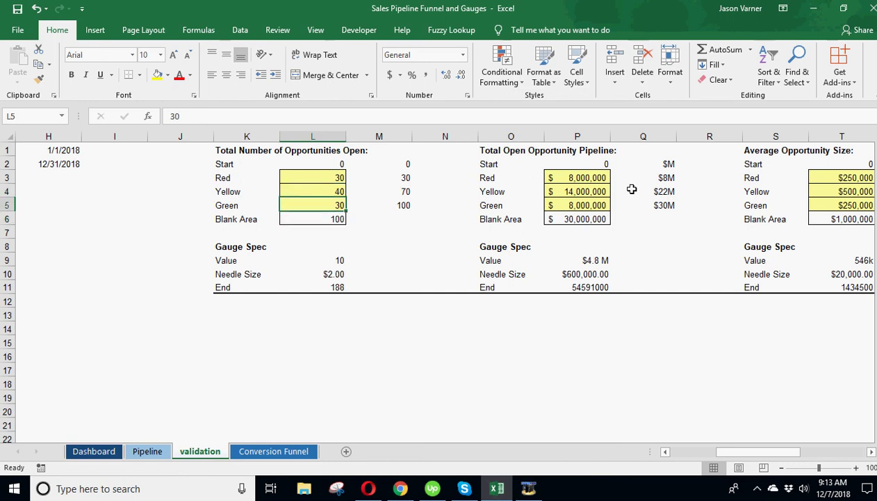
click(110, 451)
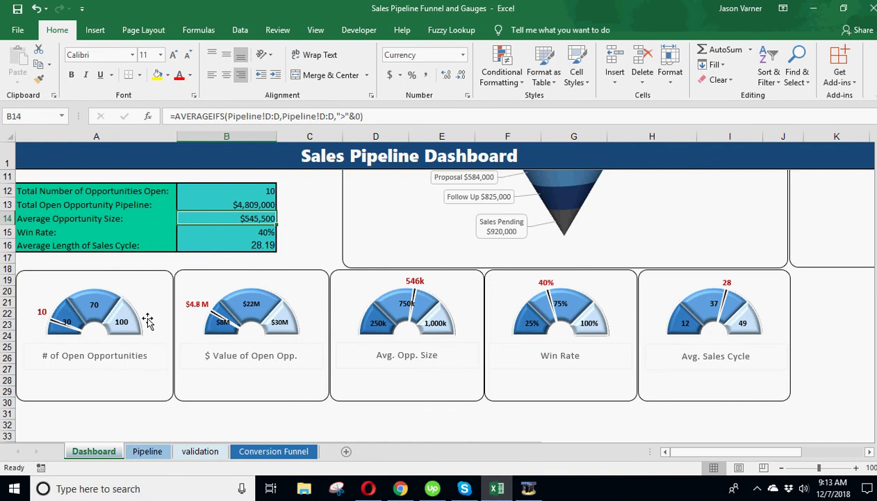
Step: Inspect the cumulative limit formulas in M3:M5 on the validation sheet
click(204, 452)
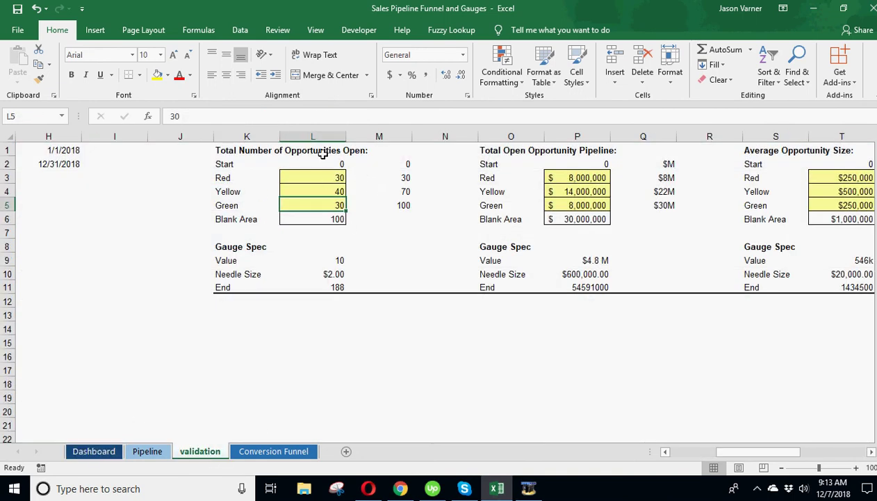
click(401, 178)
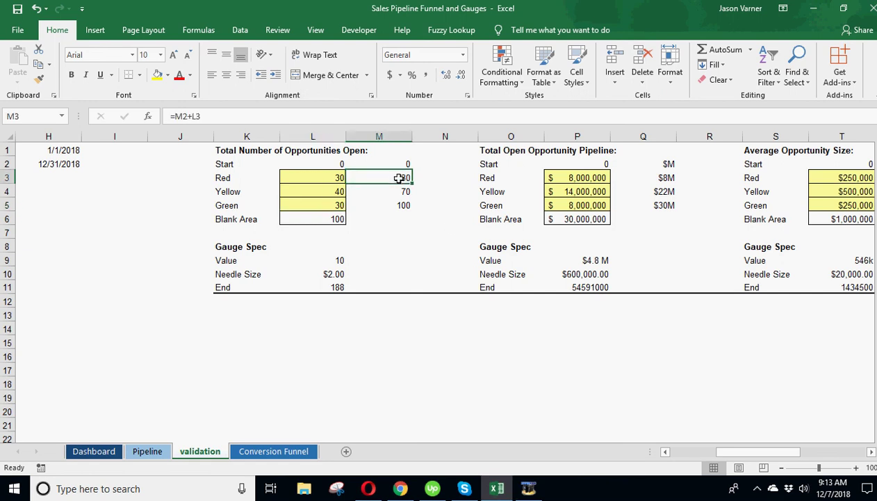
click(400, 193)
click(401, 205)
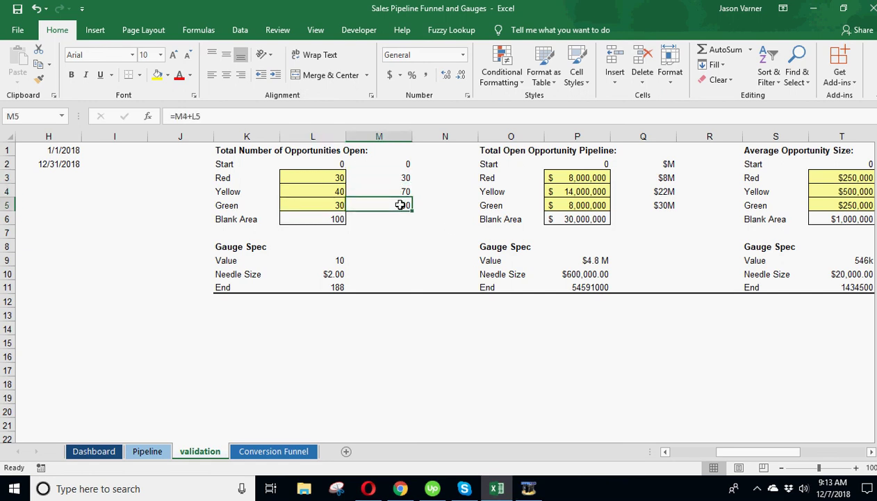
click(402, 190)
click(402, 177)
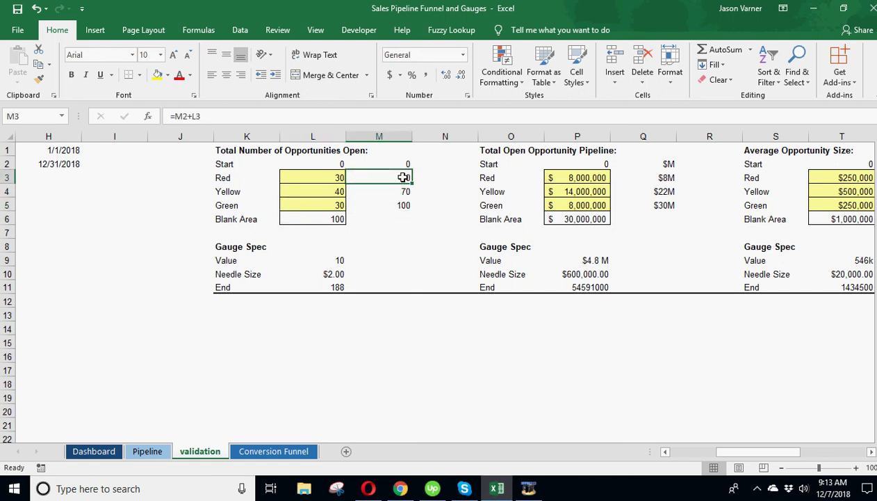
click(395, 219)
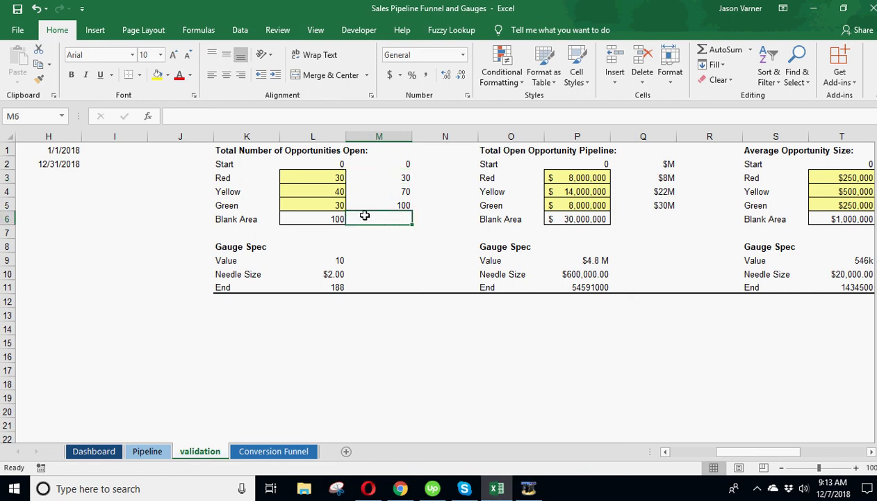
Step: Inspect the Gauge Spec Value formula in L9 and its source cell B12 on the Dashboard, and return to the validation sheet
click(231, 248)
click(226, 259)
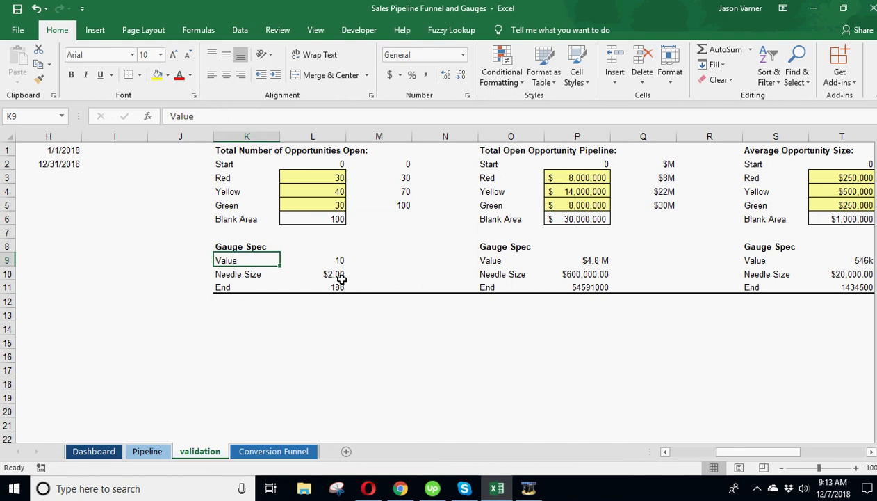
click(339, 261)
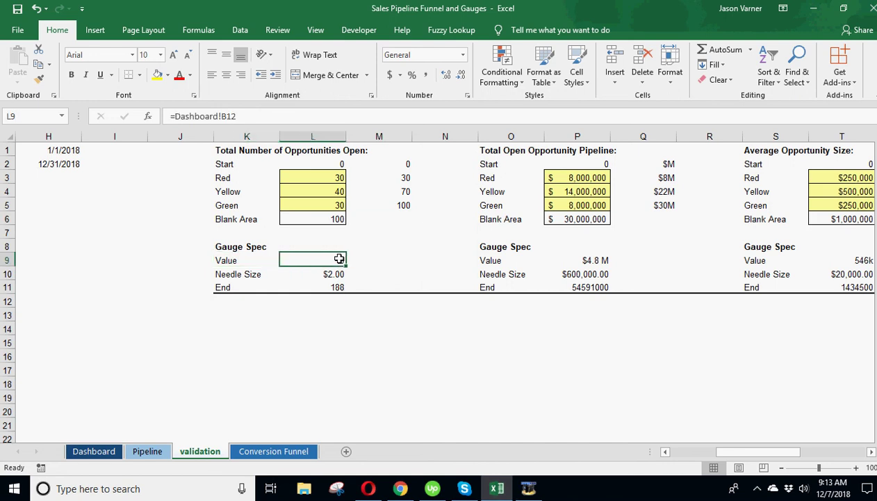
click(108, 454)
click(237, 191)
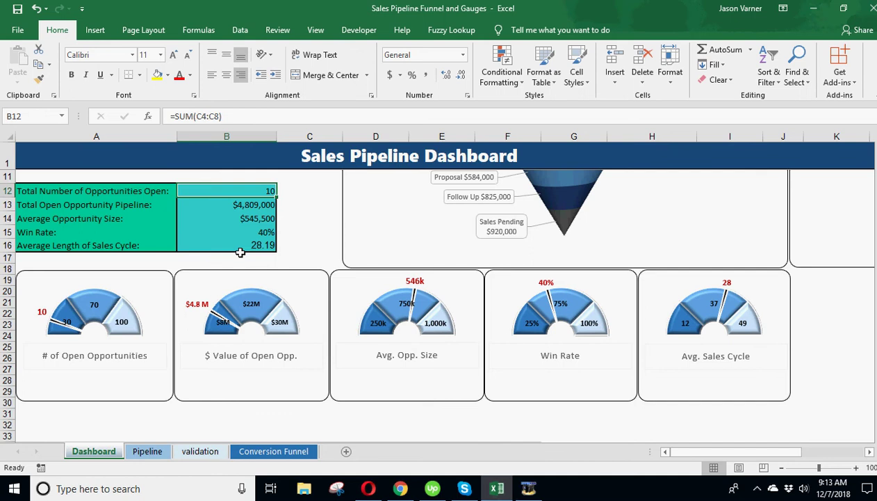
click(212, 451)
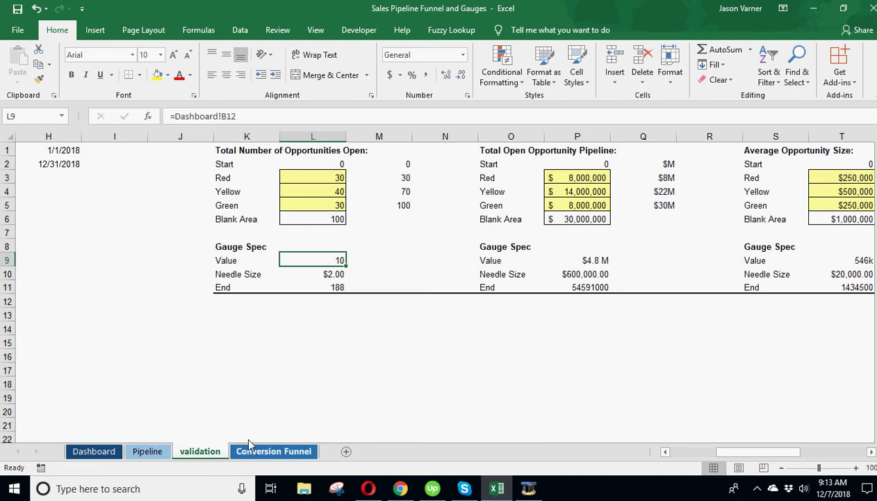
Step: Examine the Needle Size formula in L10 and view the needle of the # of Open Opportunities gauge on the Dashboard
click(325, 277)
double_click(326, 274)
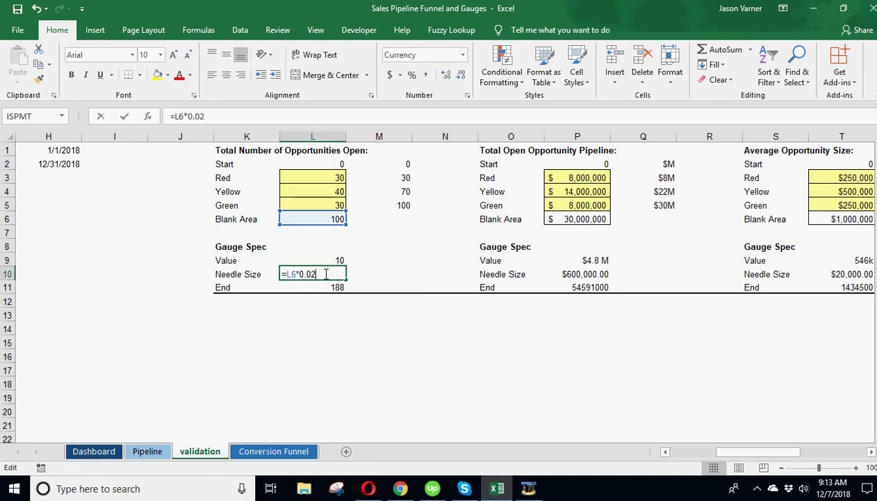
key(Return)
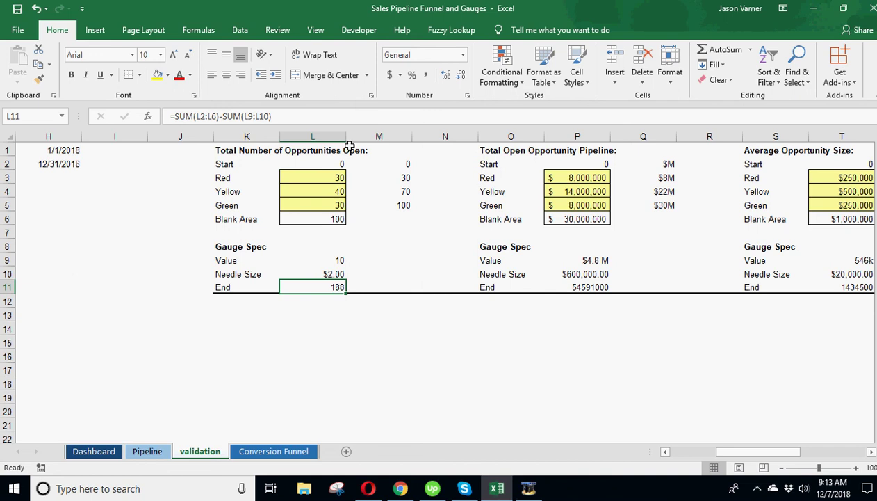
click(99, 449)
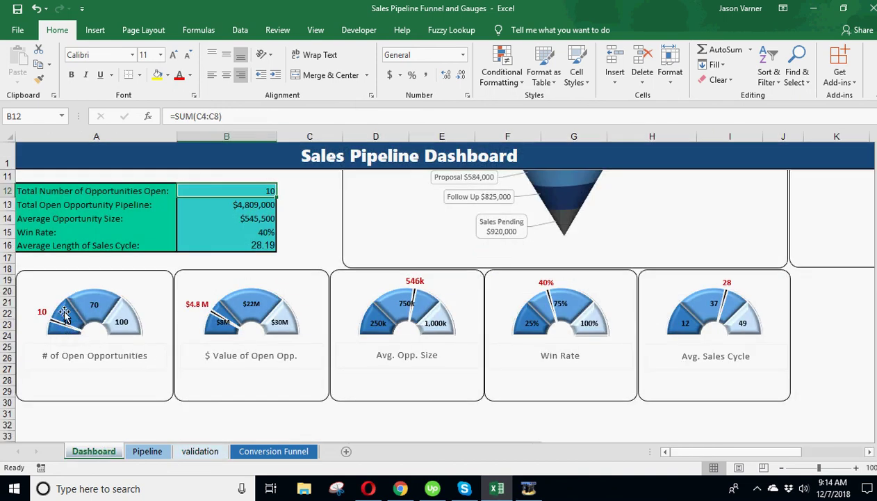
mouse_move(97, 306)
Step: Compare the Needle Size formulas in L10 and P10 on the validation sheet, and look over the needles of all Dashboard gauges
click(208, 451)
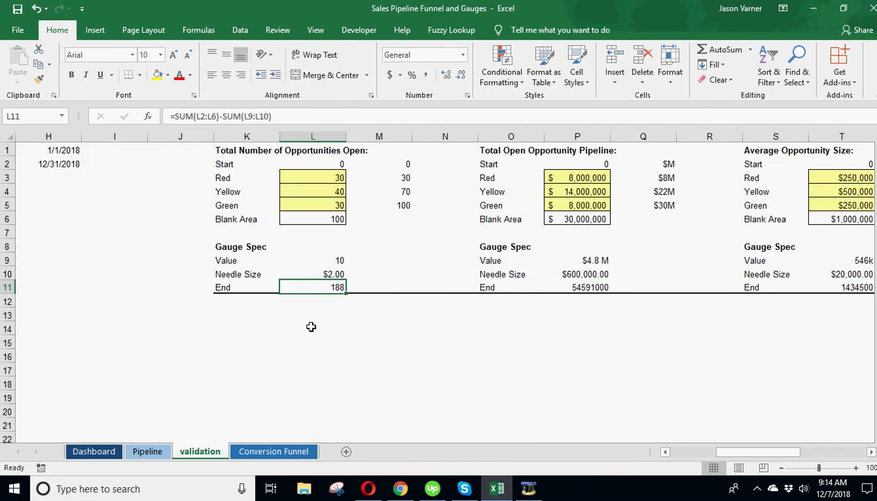
click(321, 272)
click(580, 274)
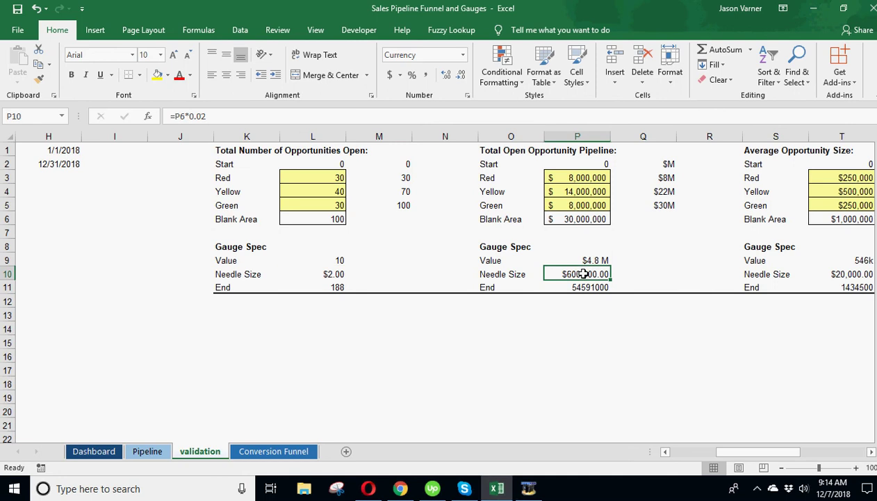
click(95, 451)
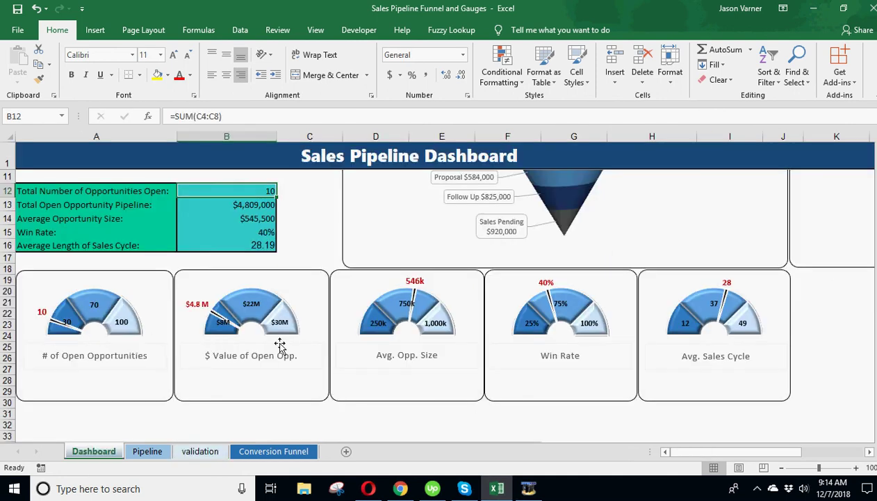
mouse_move(683, 303)
scroll(329, 348, up, 3)
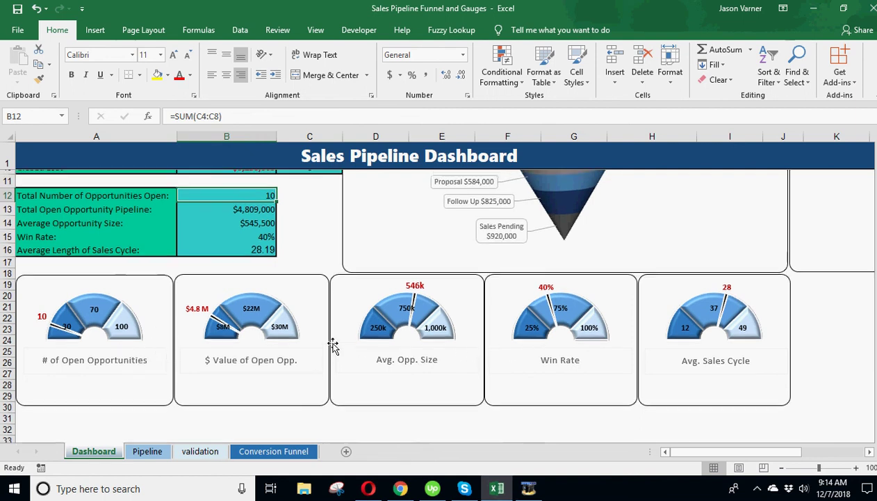
scroll(332, 342, down, 3)
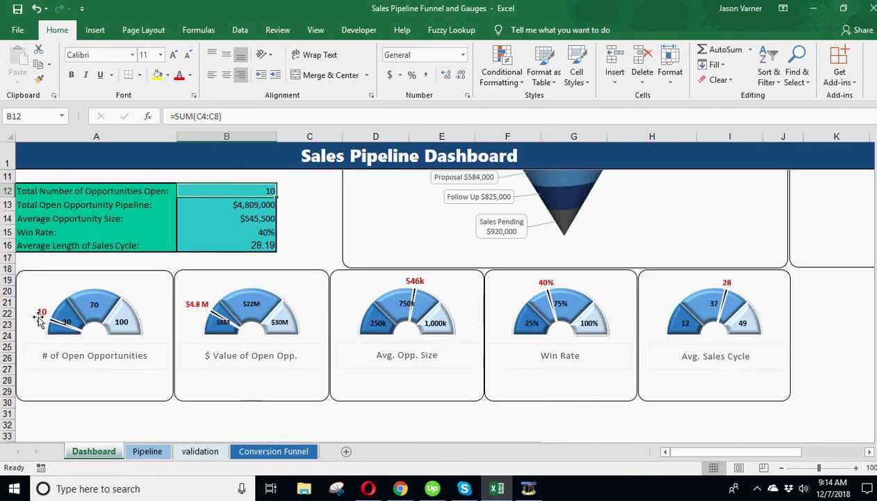
Step: On the validation sheet, set the Needle Size in L10 to 5
click(200, 451)
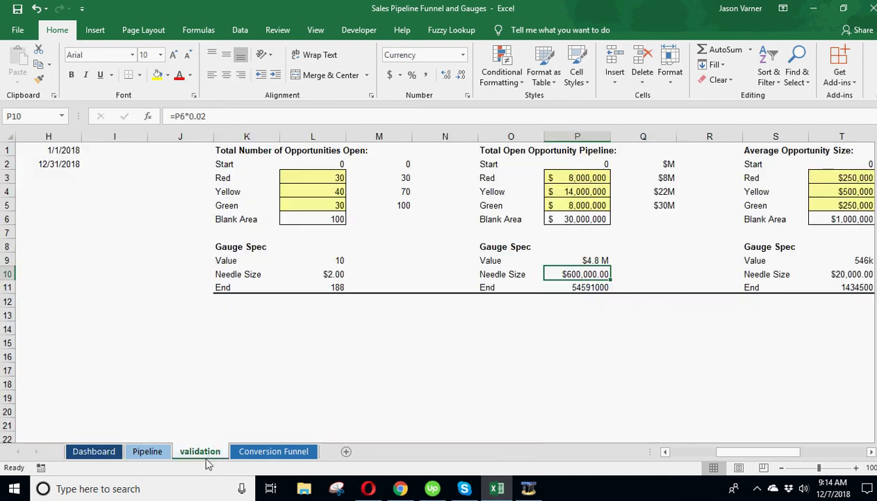
click(329, 273)
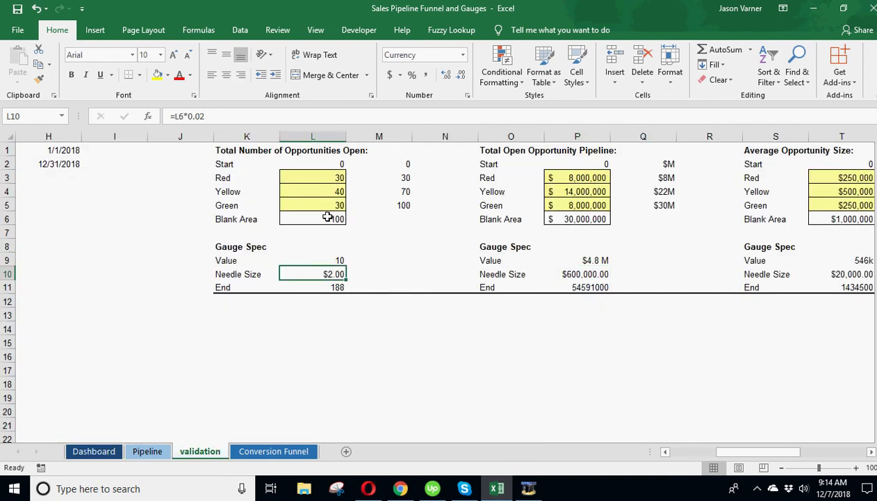
text(5)
key(Return)
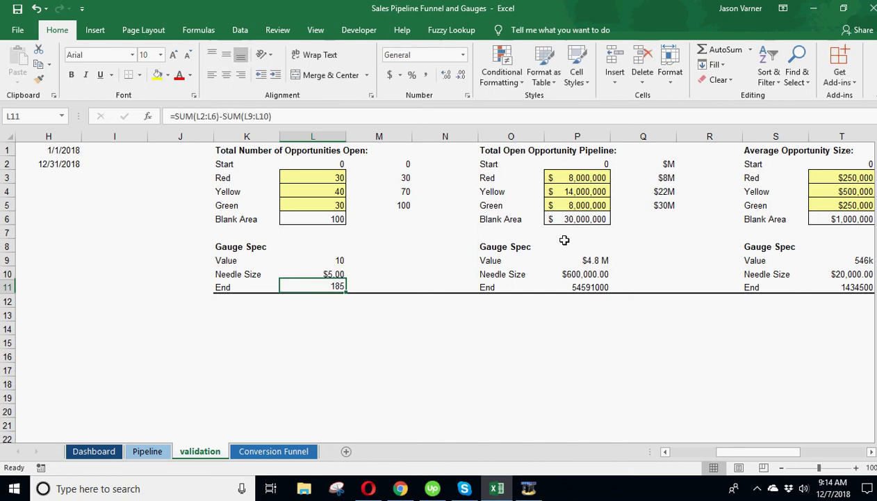
Step: View the # of Open Opportunities gauge on the Dashboard and undo the Needle Size change on the validation sheet
click(94, 452)
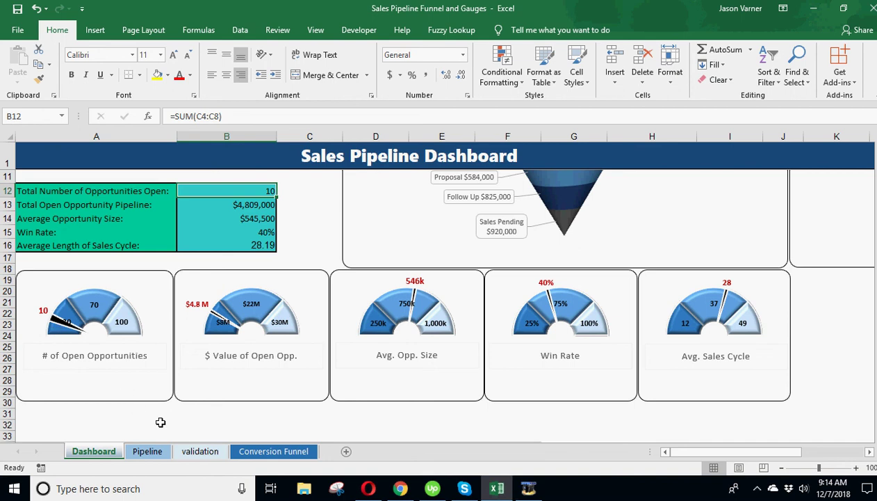
click(220, 452)
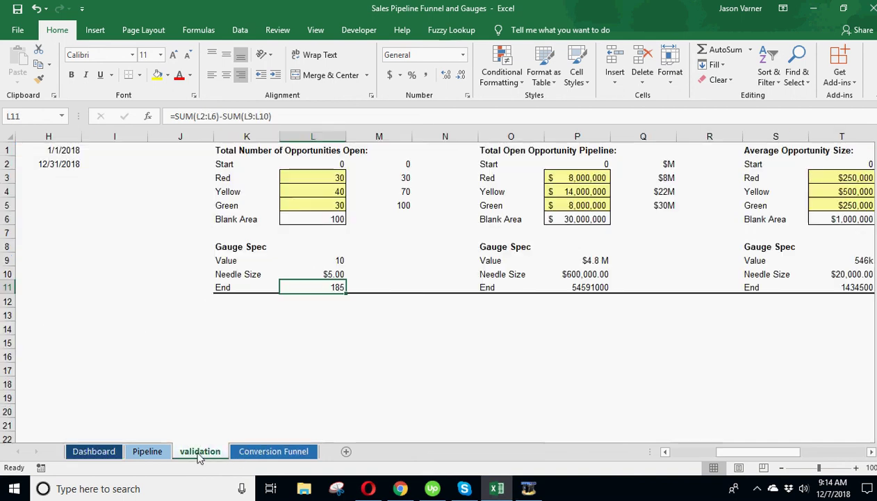
click(36, 8)
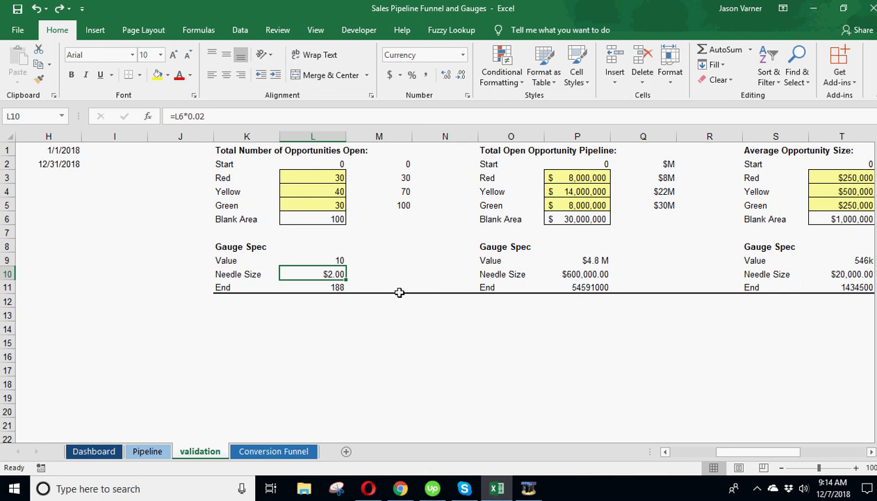
Step: Review the Red, Yellow and Green limits in L3:L5 for Total Number of Opportunities Open
click(307, 177)
click(308, 189)
click(318, 201)
click(320, 178)
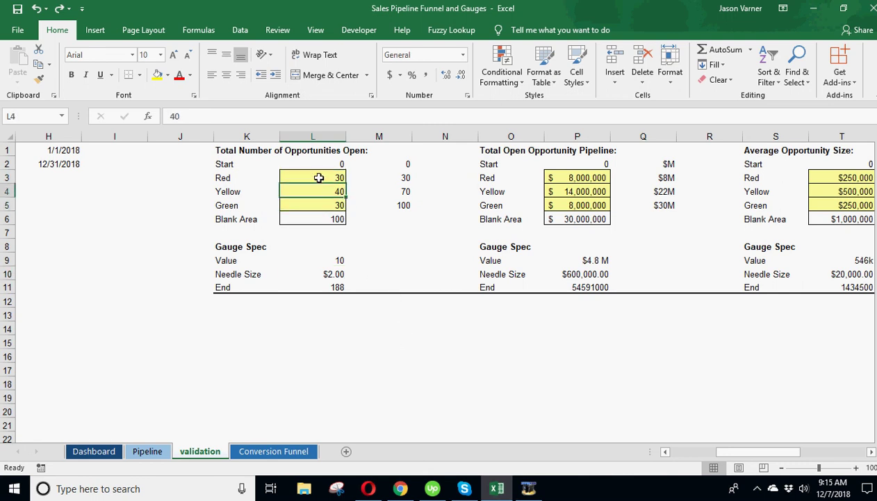
click(320, 192)
click(317, 206)
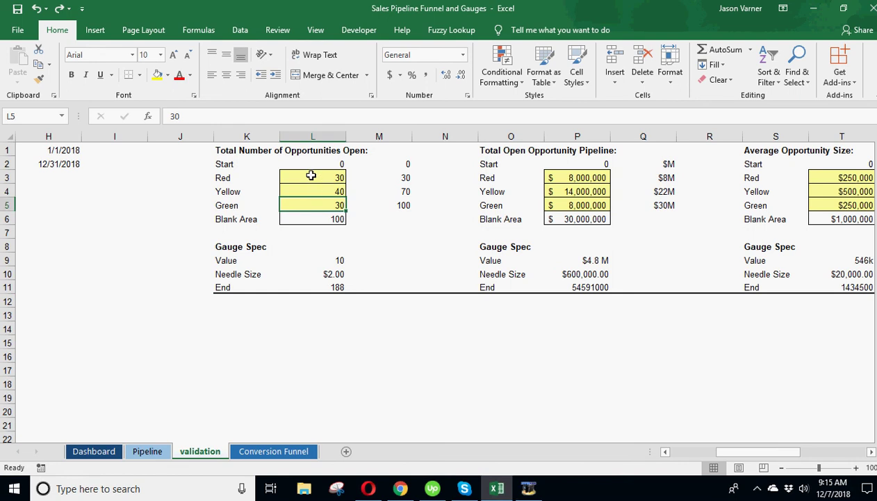
click(310, 176)
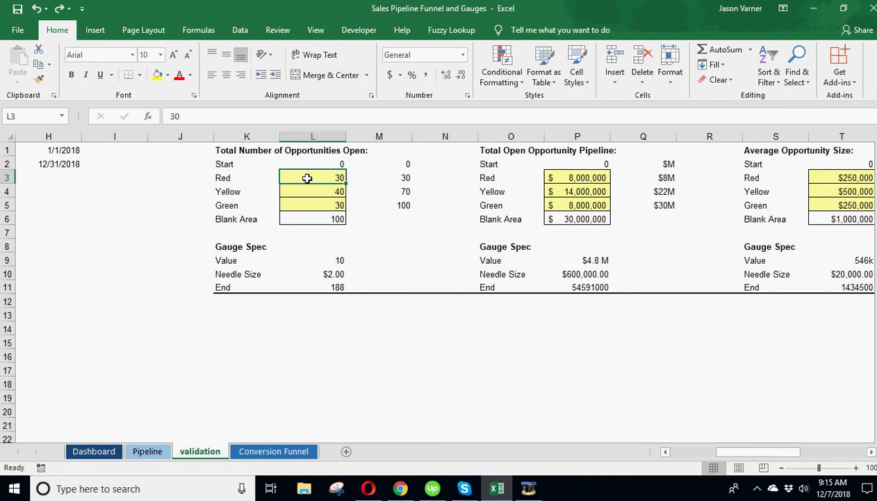
Step: Review the Red, Yellow and Green limits in P3:P5 for Total Open Opportunity Pipeline
click(568, 176)
click(570, 189)
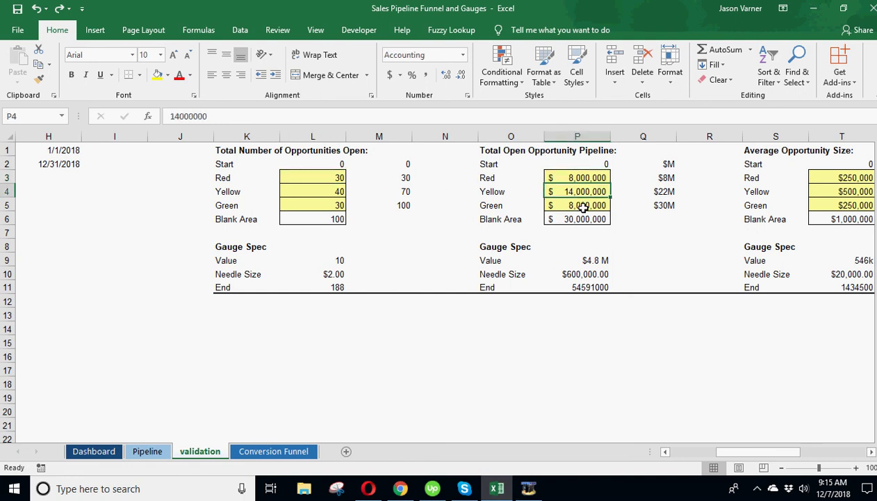
click(583, 174)
click(576, 191)
click(577, 206)
click(584, 174)
click(581, 188)
click(577, 205)
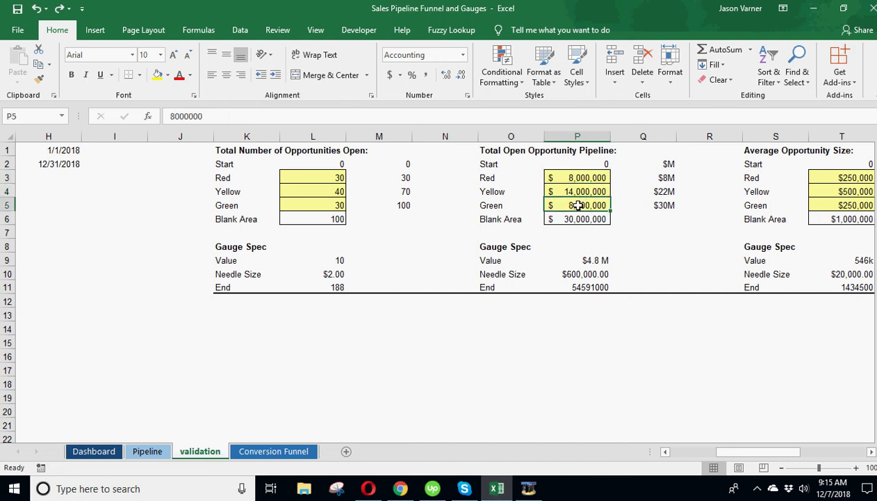
Step: Review the cumulative label cells Q2:Q5 and their formulas beside the Total Open Opportunity Pipeline limits
click(667, 178)
click(666, 164)
click(662, 180)
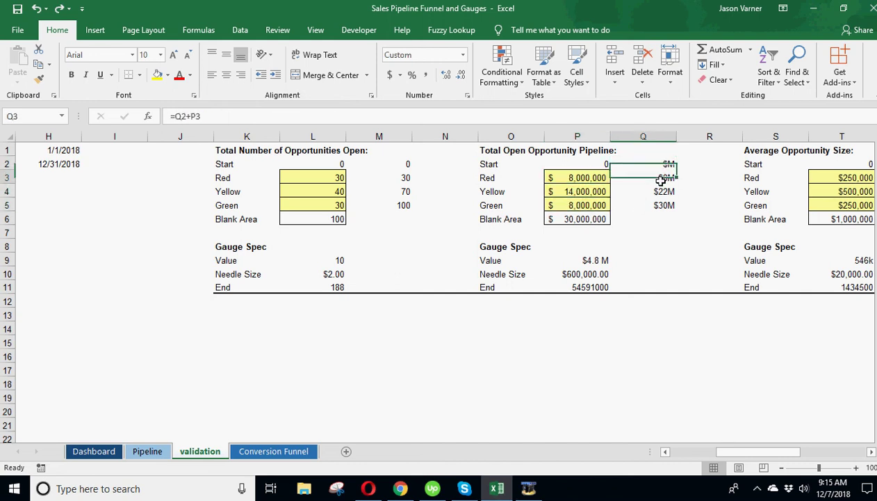
click(657, 192)
click(658, 207)
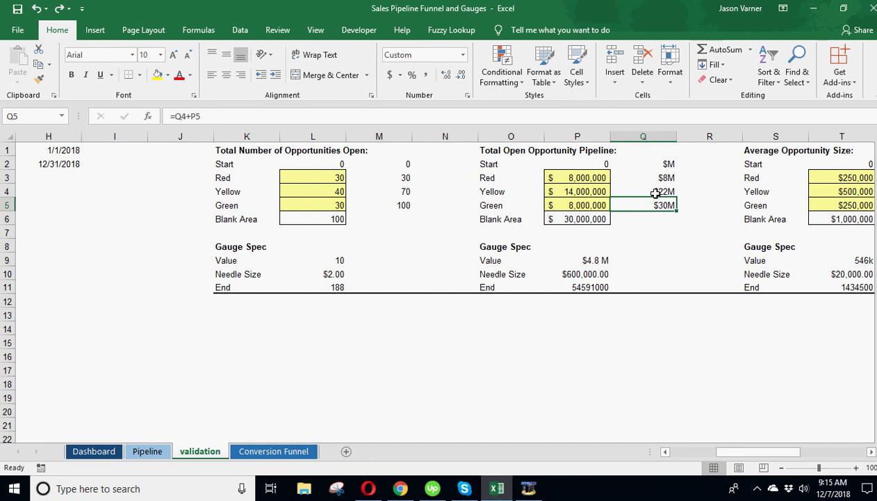
Step: Inspect the custom number format applied to Q2:Q5 and close the format settings without changing them
drag(656, 164, 657, 203)
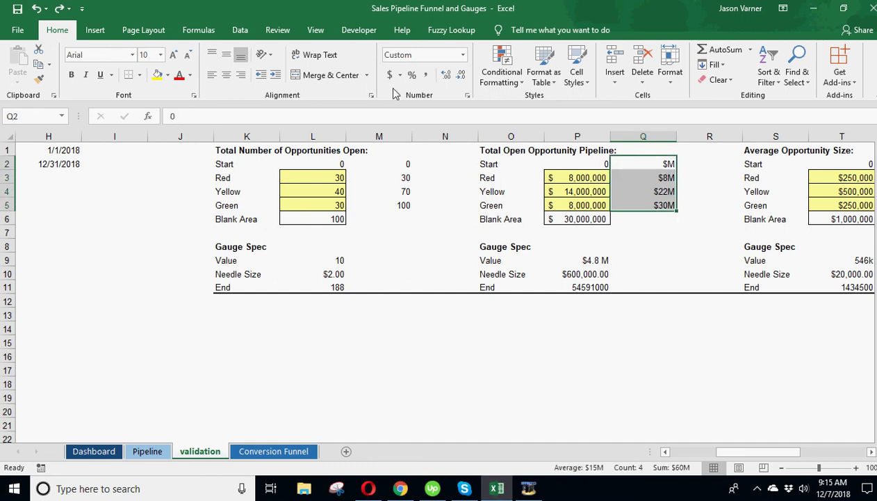
click(466, 95)
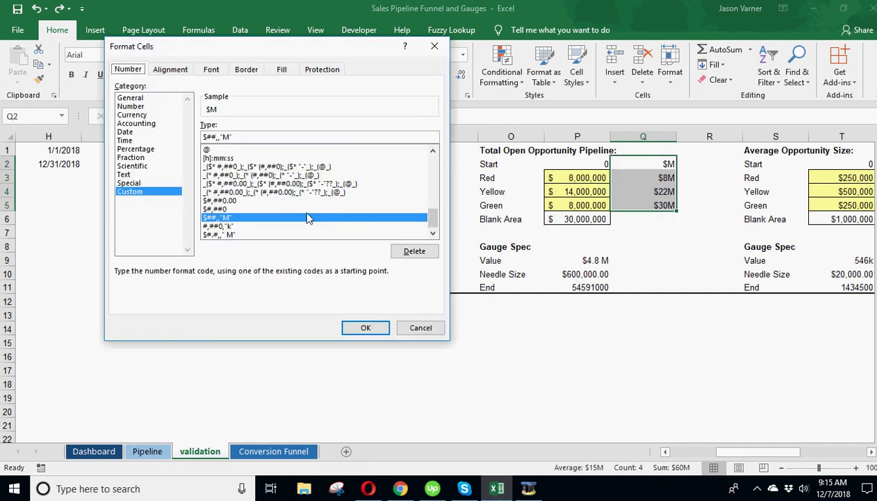
mouse_move(440, 212)
mouse_down()
mouse_move(435, 158)
mouse_move(435, 217)
mouse_up()
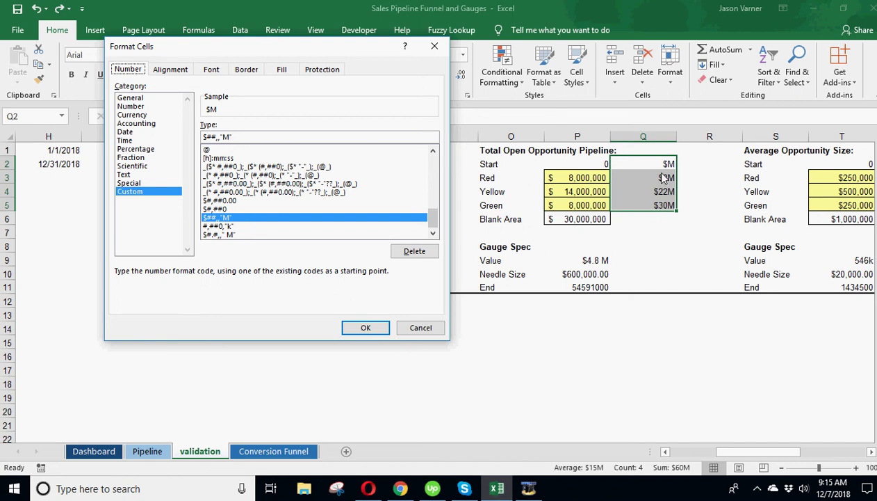
click(420, 327)
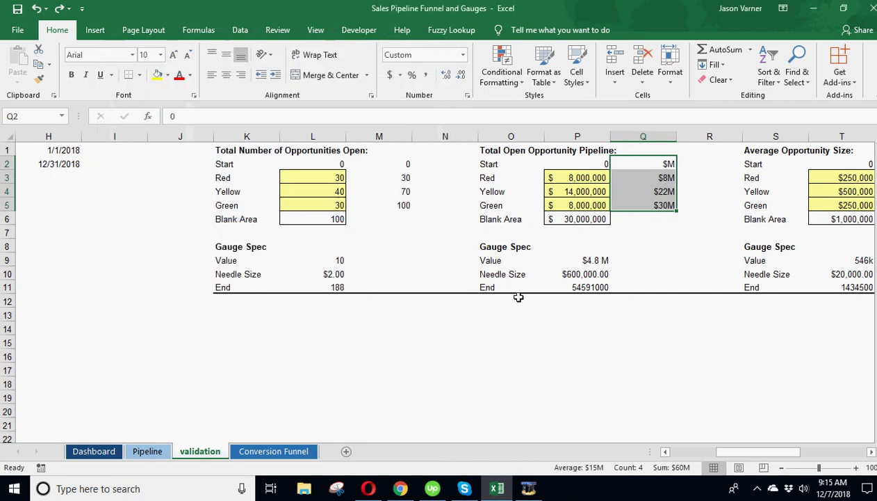
Step: Review the Start, Red, Yellow and Green values in T2:T5 for Average Opportunity Size
click(871, 452)
click(871, 452)
click(871, 452)
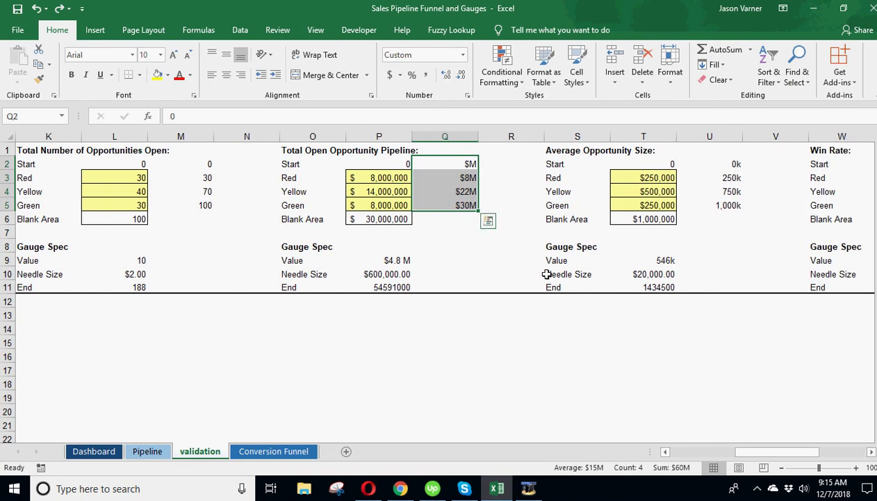
click(638, 164)
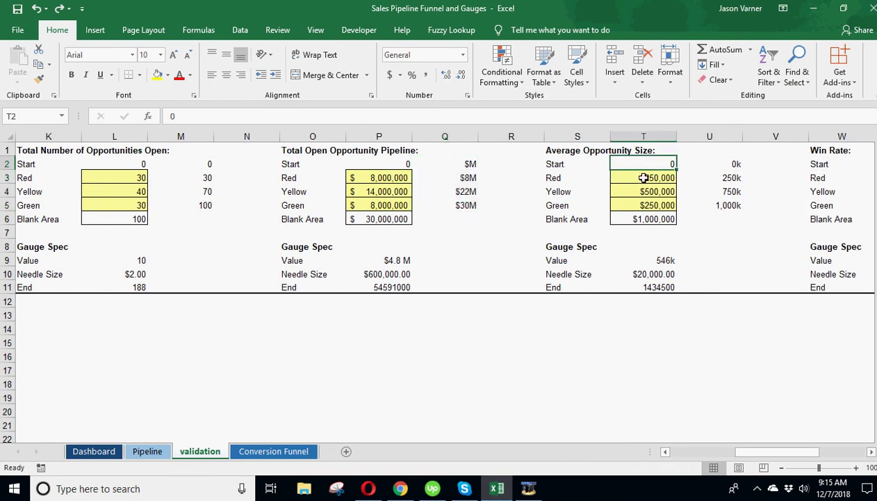
click(644, 178)
click(645, 192)
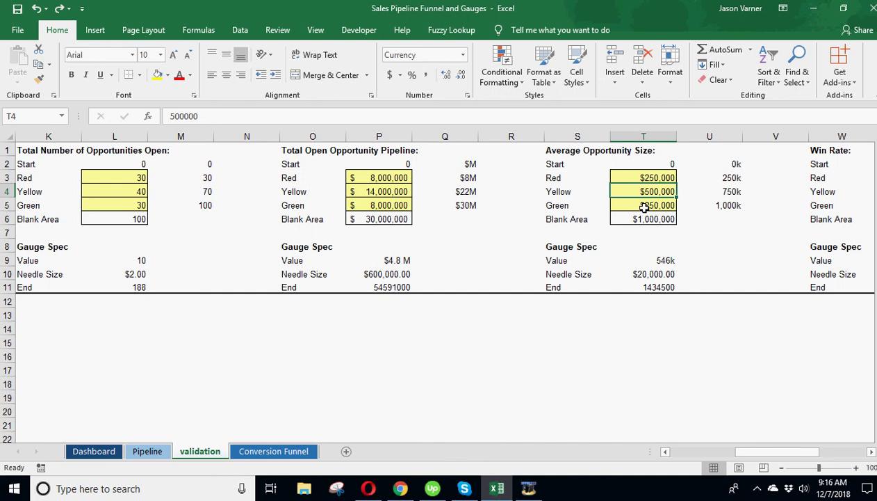
click(648, 178)
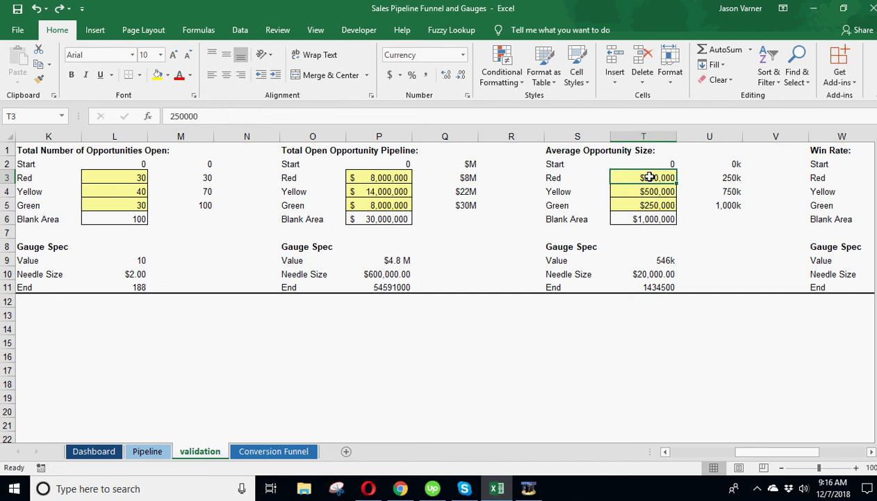
drag(649, 177, 645, 205)
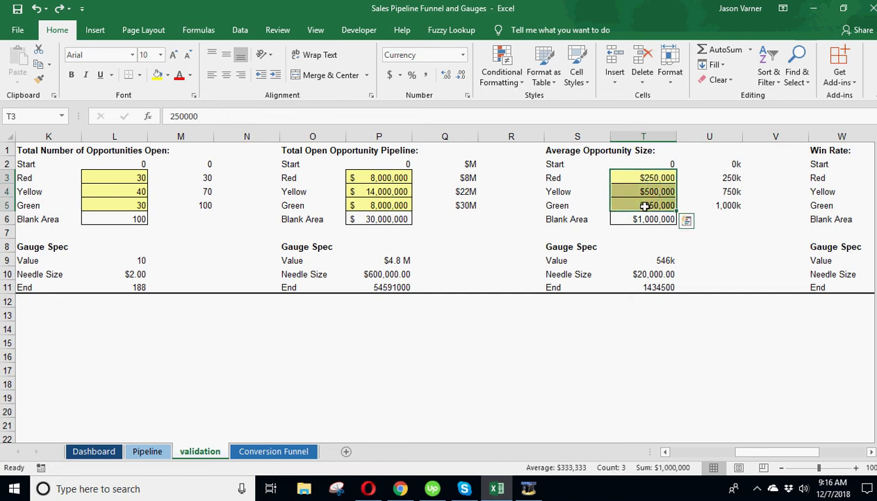
Step: On the Dashboard, view the Avg. Opp. Size gauge and check the summary metric formulas in B12:B16
click(87, 452)
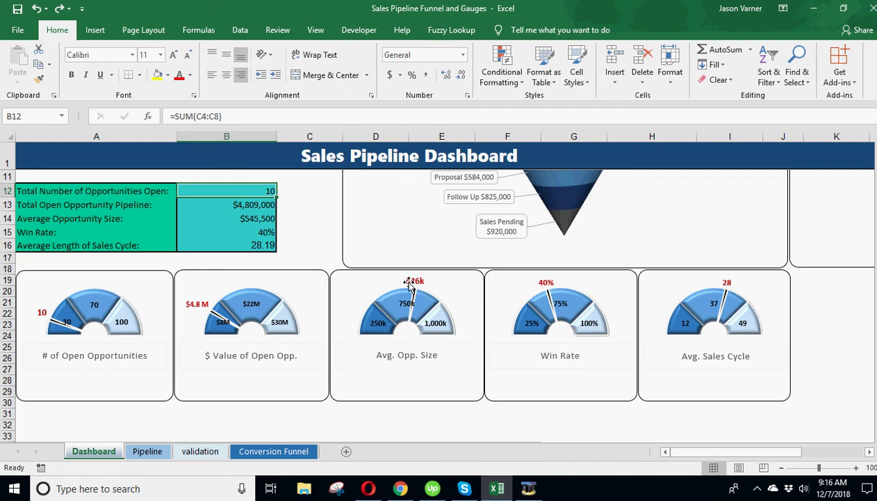
click(249, 218)
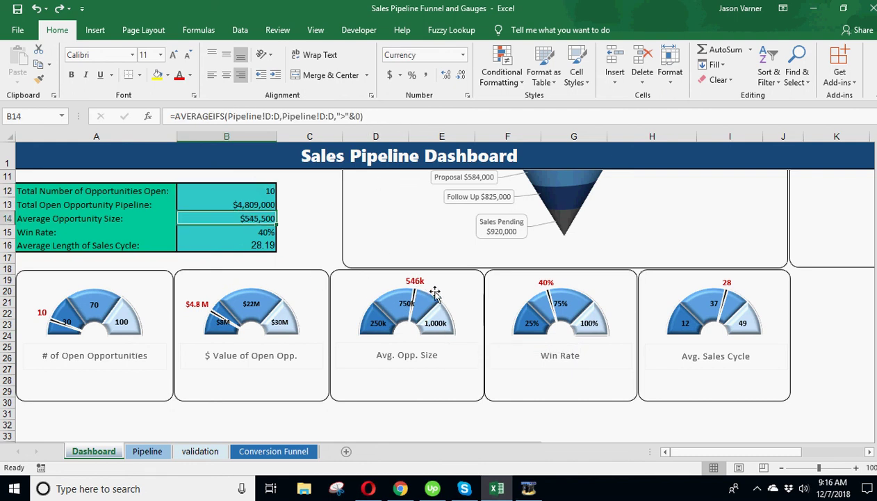
click(248, 191)
click(249, 205)
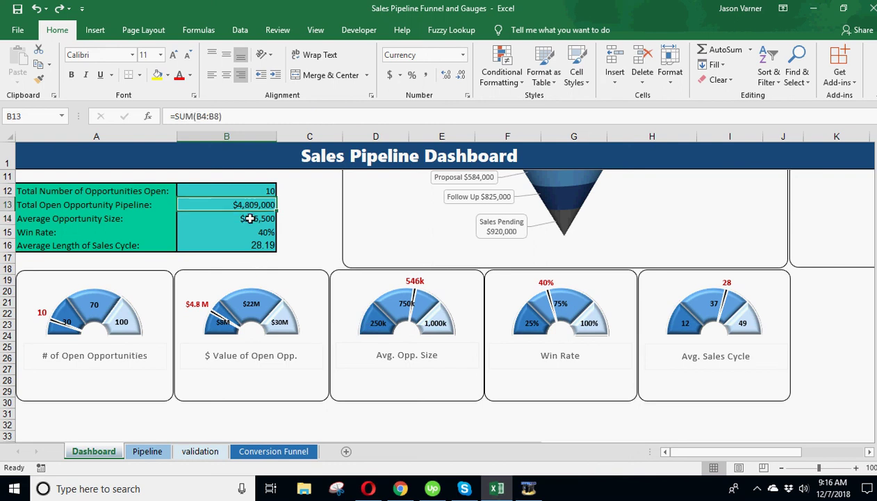
click(249, 218)
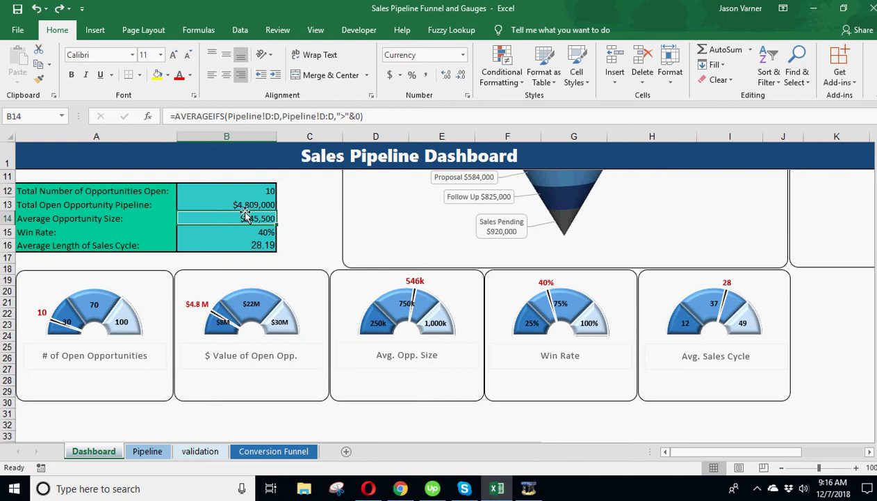
click(251, 230)
click(256, 243)
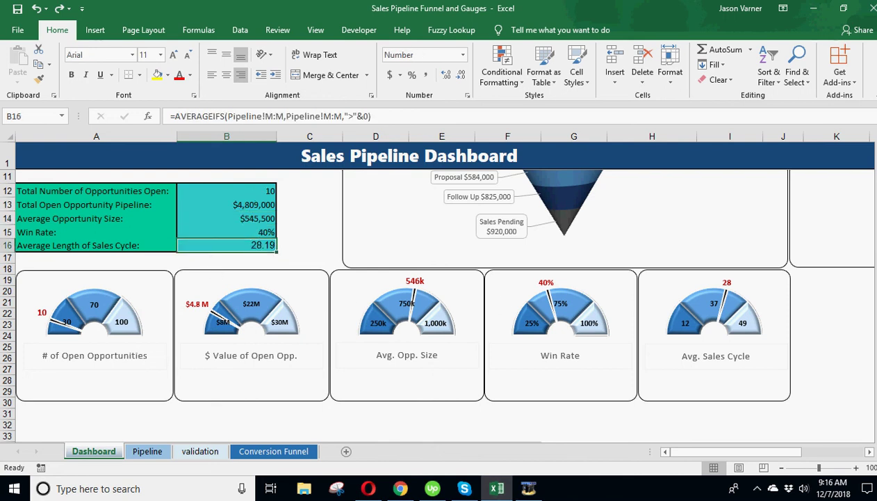
Step: Return to the validation sheet and review the Win Rate gauge limits, starting with Red in X3
click(199, 450)
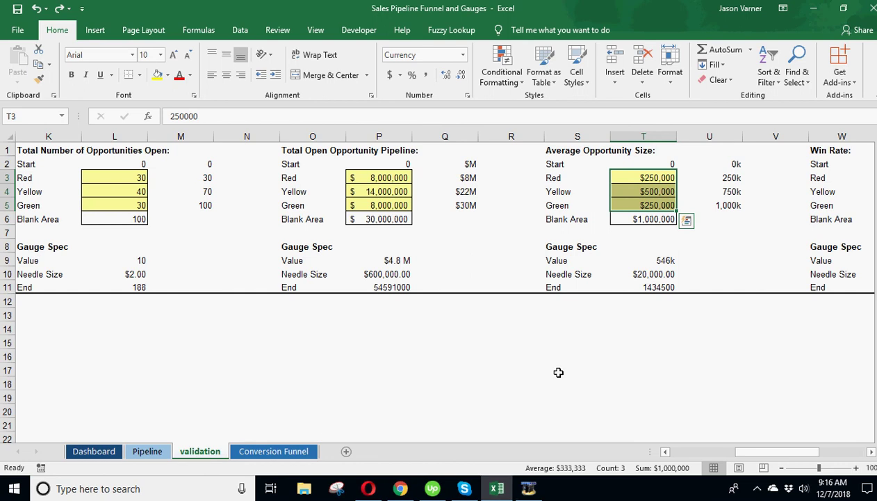
click(872, 452)
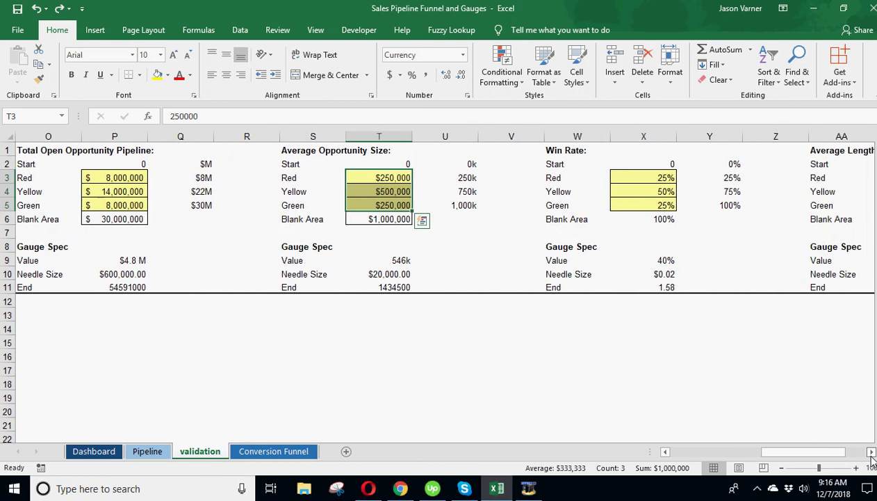
click(662, 217)
click(653, 177)
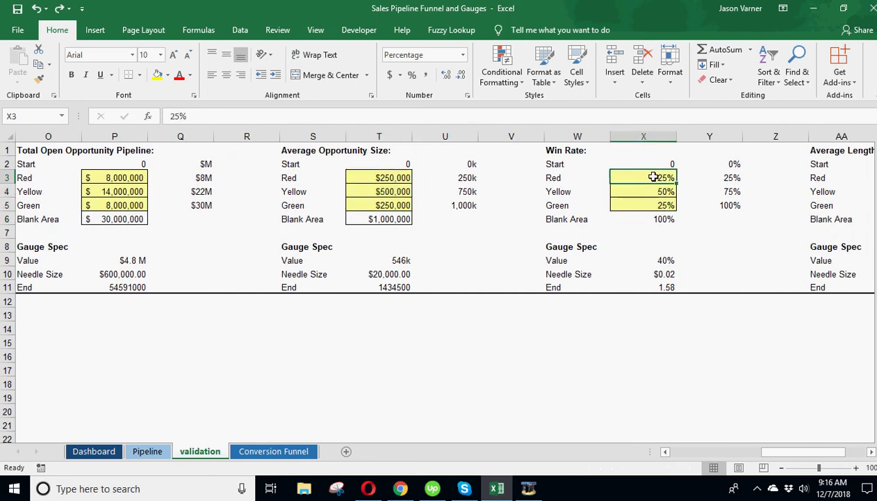
Step: Review the Red and Yellow limits in AB3:AB4 for Average Length of Sales Cycle
click(871, 452)
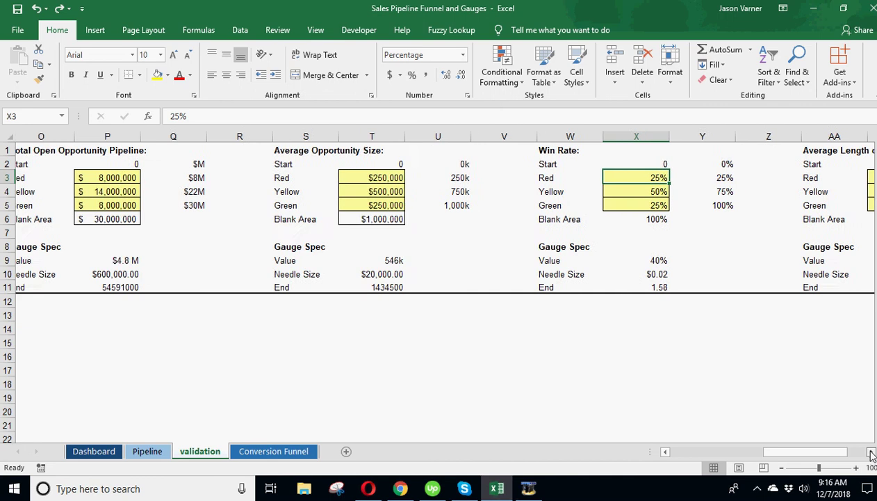
click(872, 451)
click(871, 451)
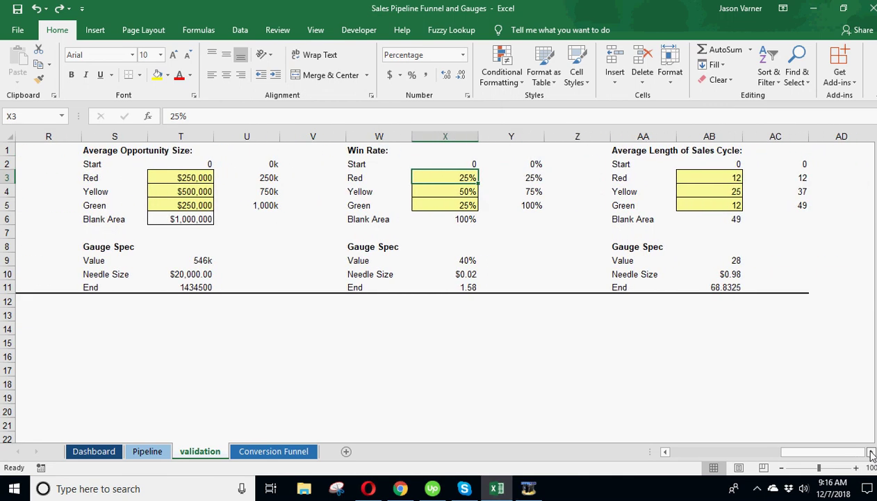
click(718, 175)
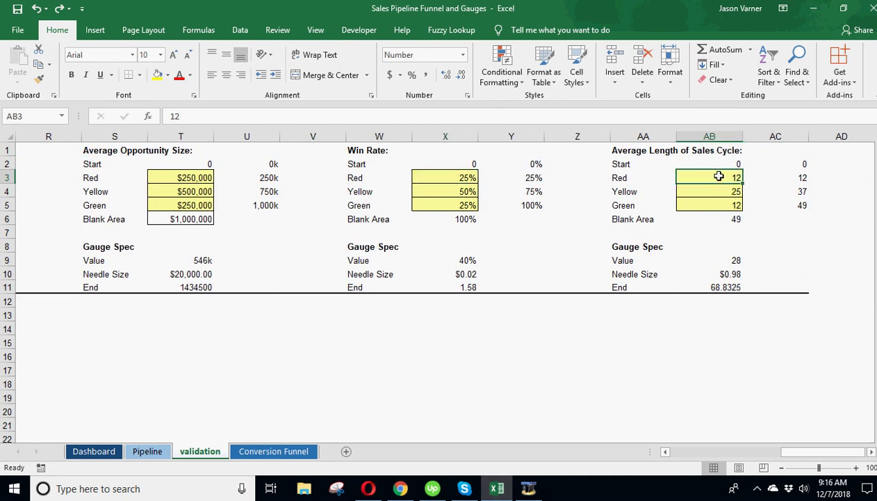
click(712, 189)
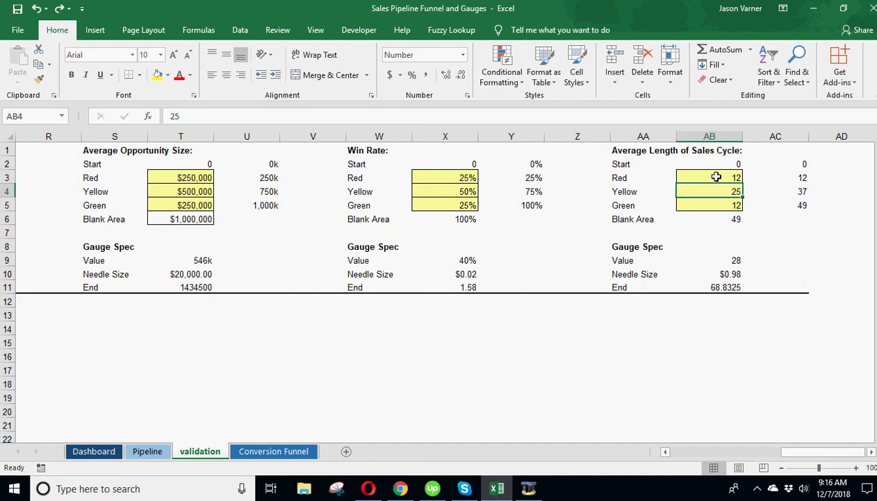
Step: Revisit the Total Number of Opportunities Open limits in L3:L5 and the validation lists in columns A to F
drag(800, 452, 736, 456)
click(491, 179)
drag(489, 182, 489, 192)
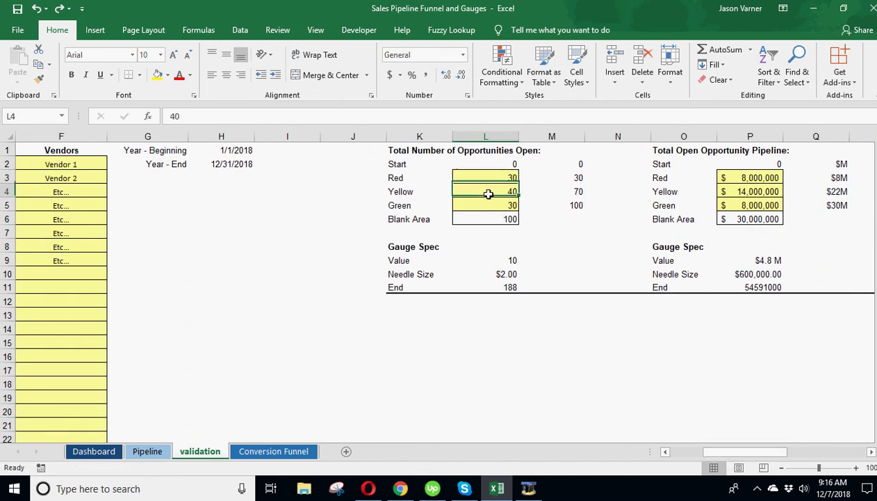
click(487, 206)
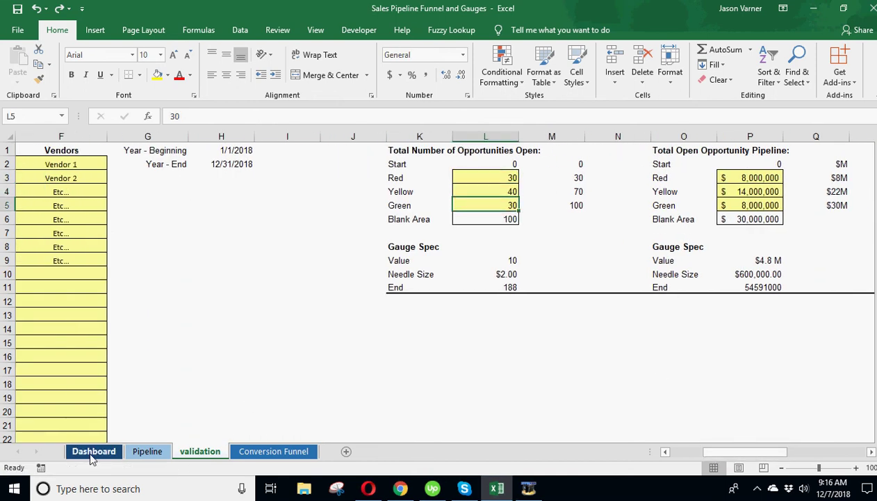
drag(486, 178, 487, 189)
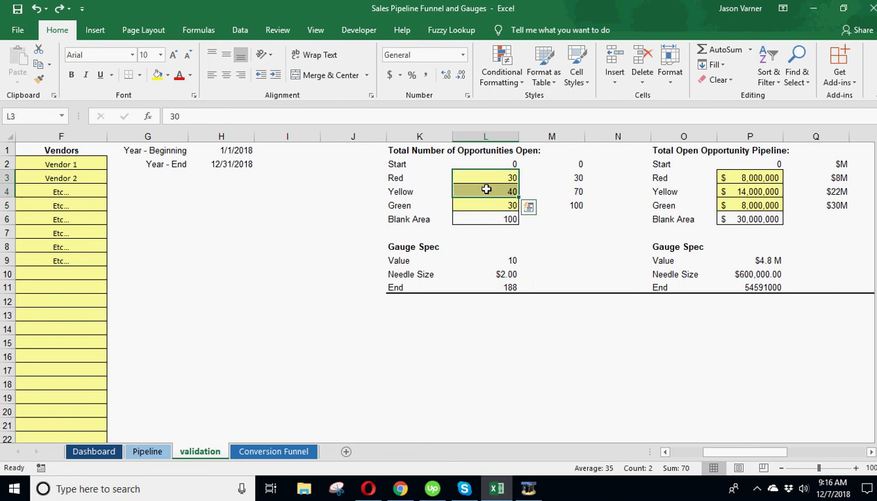
drag(747, 453, 713, 453)
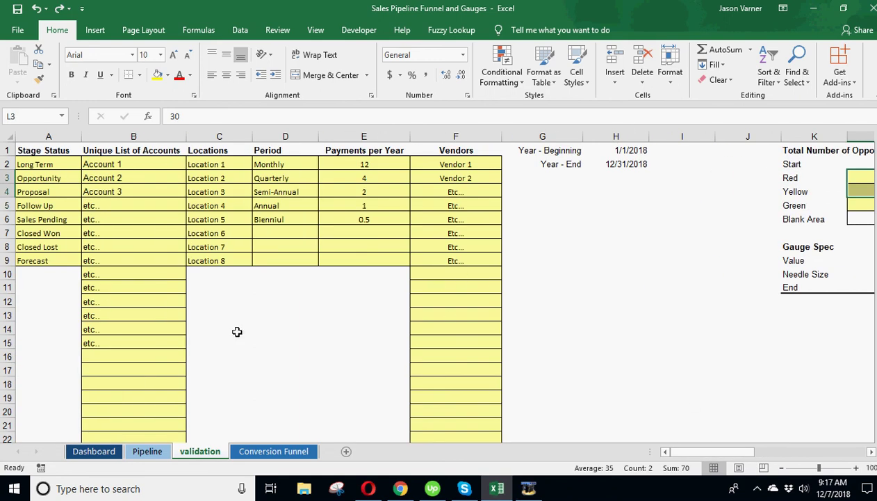
Step: Look over the Dashboard's stage summary, funnel, gauges, Current Year's Forecasting / Analysis section and Stage Legend
click(94, 451)
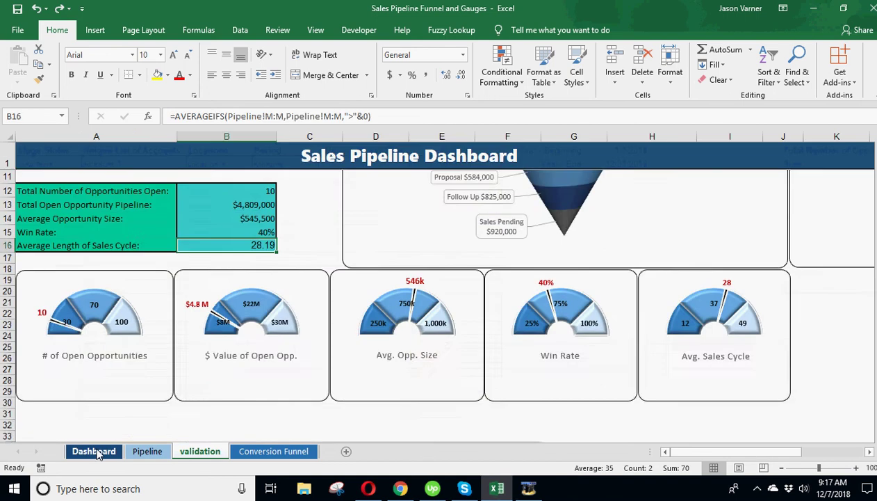
scroll(118, 382, up, 3)
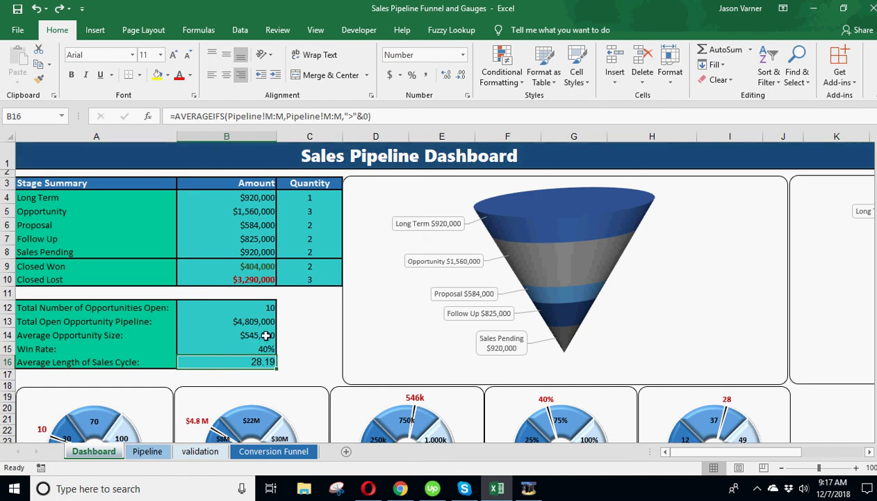
click(293, 308)
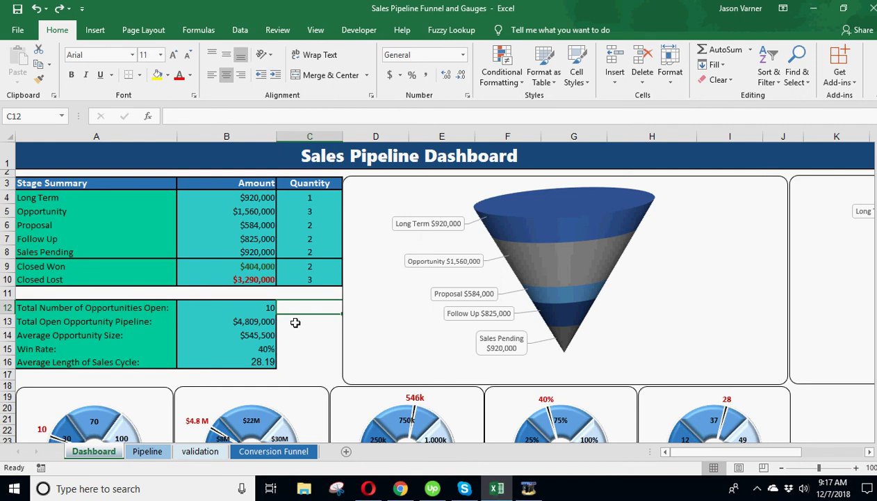
scroll(295, 322, down, 9)
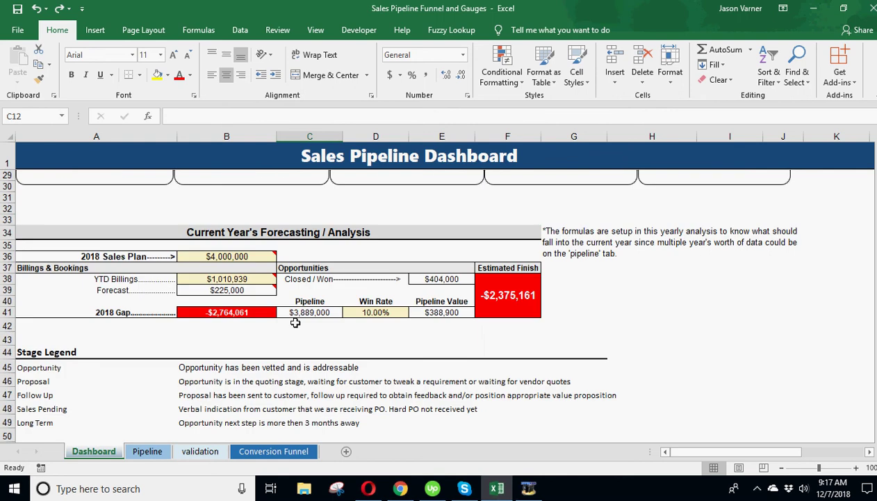
scroll(295, 320, up, 9)
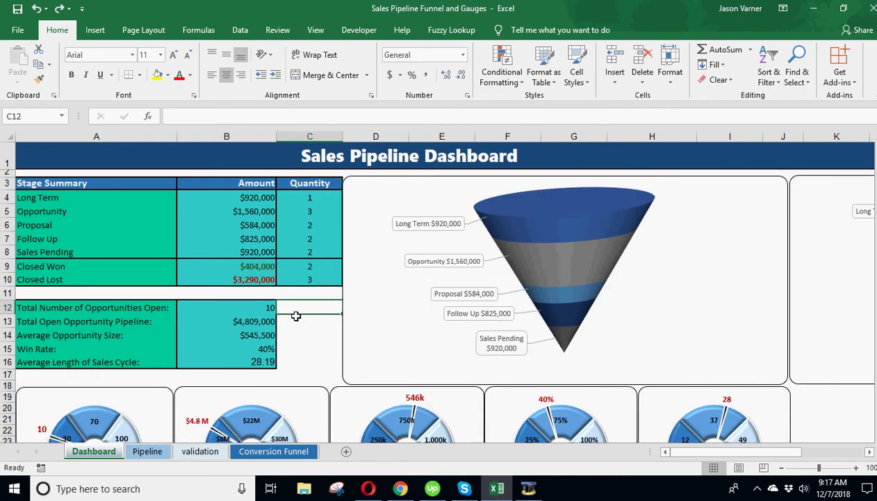
scroll(295, 315, down, 3)
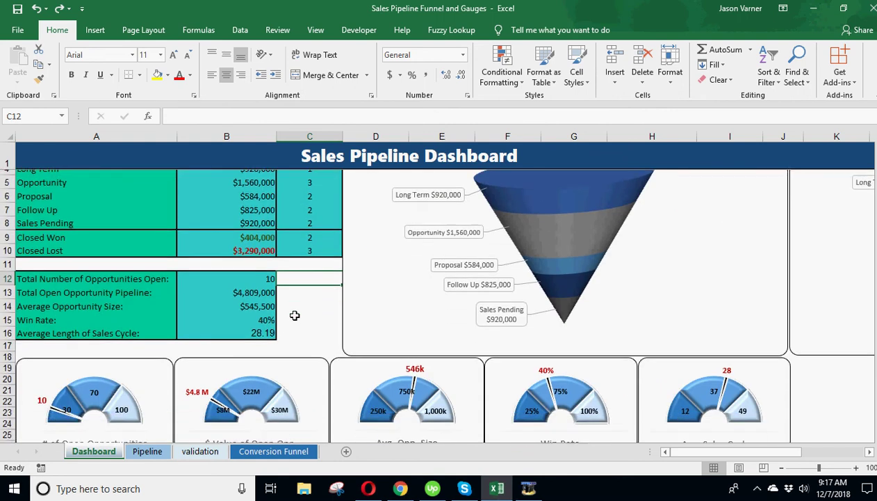
scroll(295, 318, up, 3)
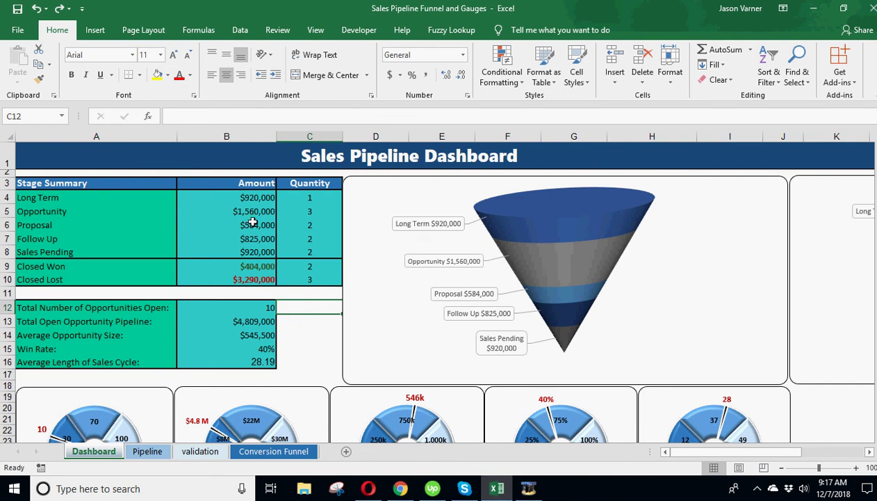
Step: Check the Long Term and Opportunity amounts in B4:B5 of the Stage Summary and open the Pipeline sheet
click(250, 197)
click(244, 211)
click(152, 451)
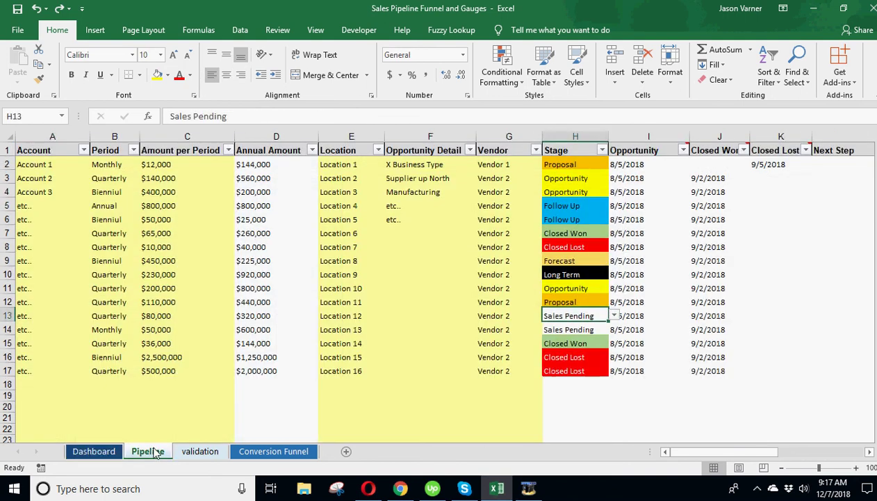
Step: Review the validation sheet's Unique List of Accounts, Locations, Period and Payments per Year lists behind the Pipeline entries
click(35, 164)
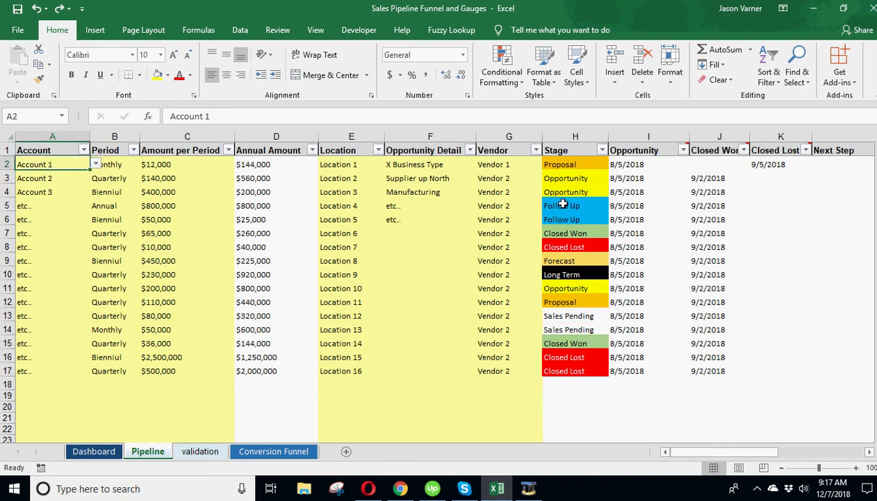
click(199, 452)
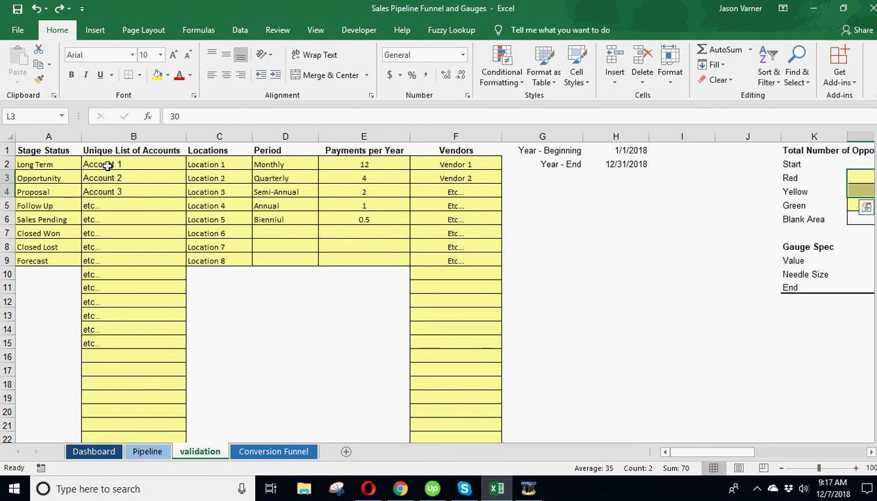
drag(101, 165, 106, 276)
drag(226, 167, 219, 258)
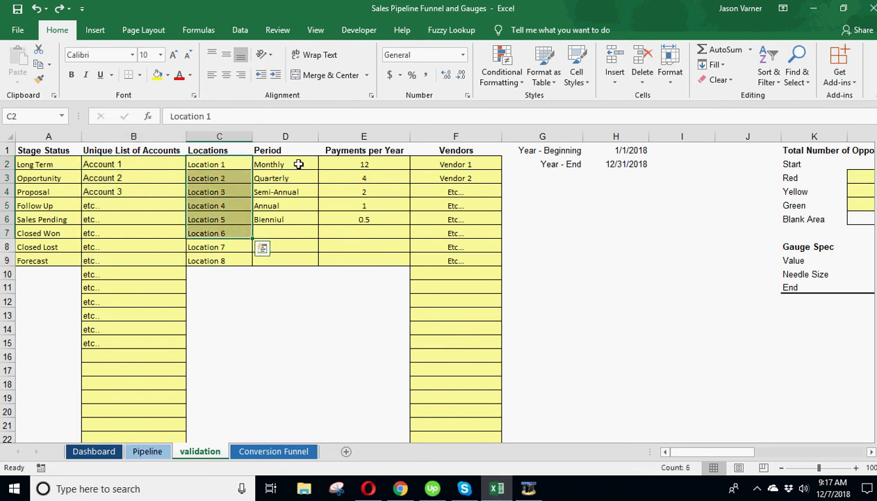
drag(299, 165, 289, 247)
drag(378, 171, 372, 219)
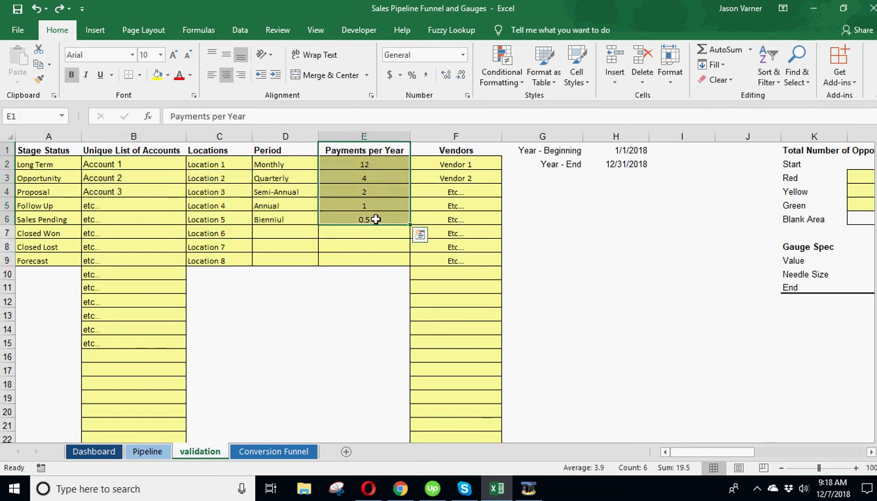
Step: Inspect the validation choices for Vendor in G3, Location in E3 and Period in B4 on the Pipeline sheet
click(143, 452)
click(505, 178)
click(548, 178)
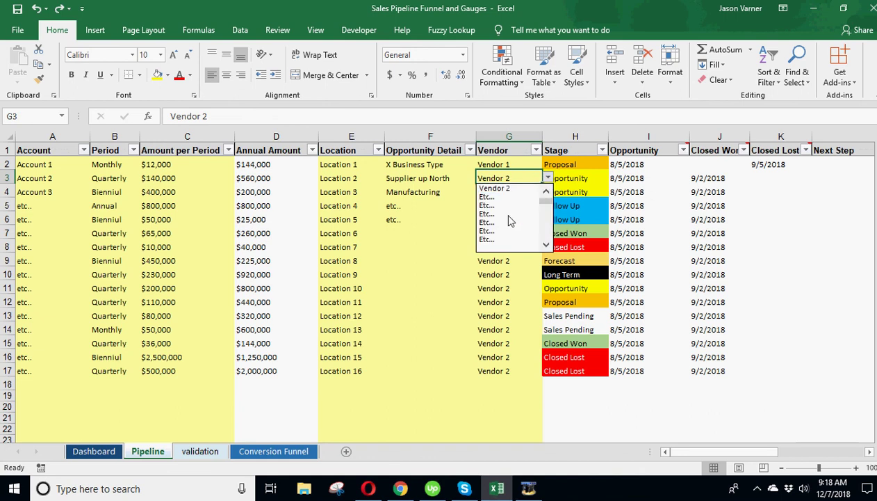
key(Escape)
click(340, 179)
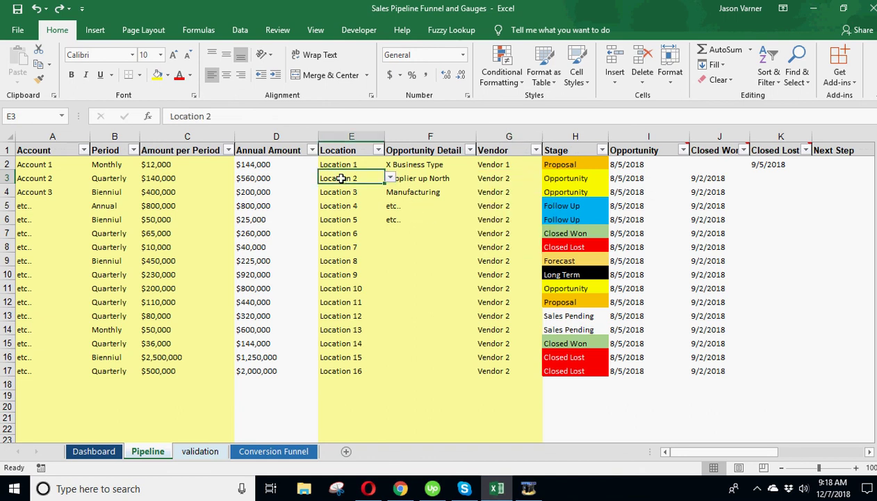
click(390, 178)
key(Escape)
click(168, 192)
click(101, 189)
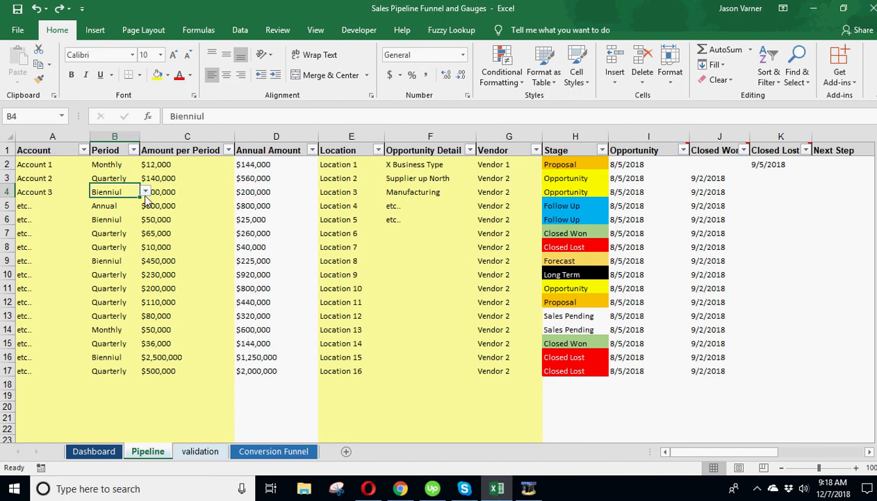
click(146, 193)
key(Escape)
Step: Look over the Account, Period and Amount per Period entries in the Pipeline sheet's upper rows
click(116, 176)
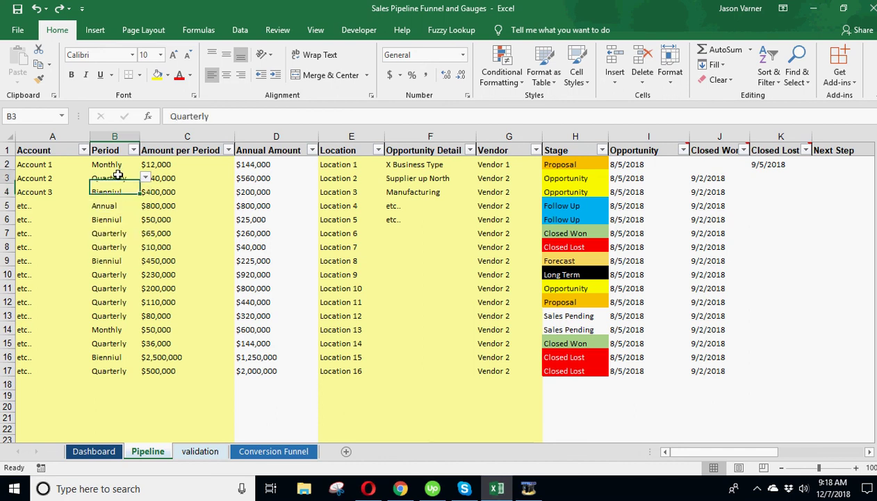
click(34, 173)
click(103, 189)
click(153, 192)
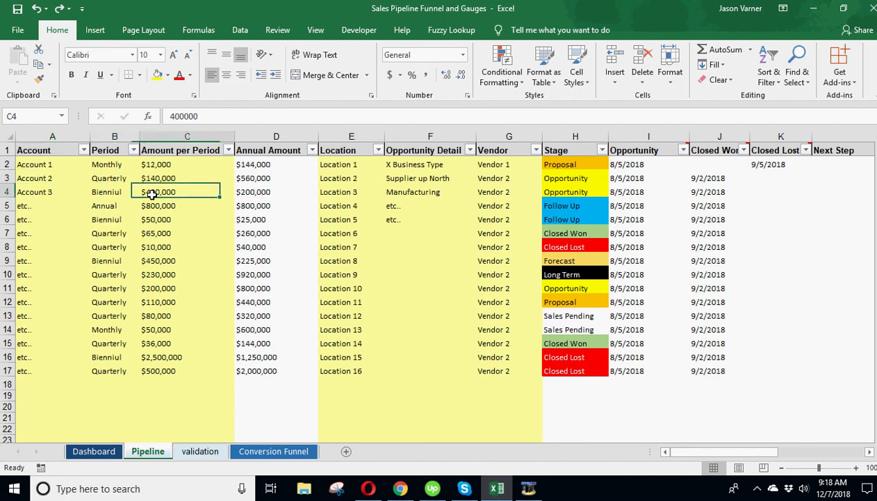
click(162, 245)
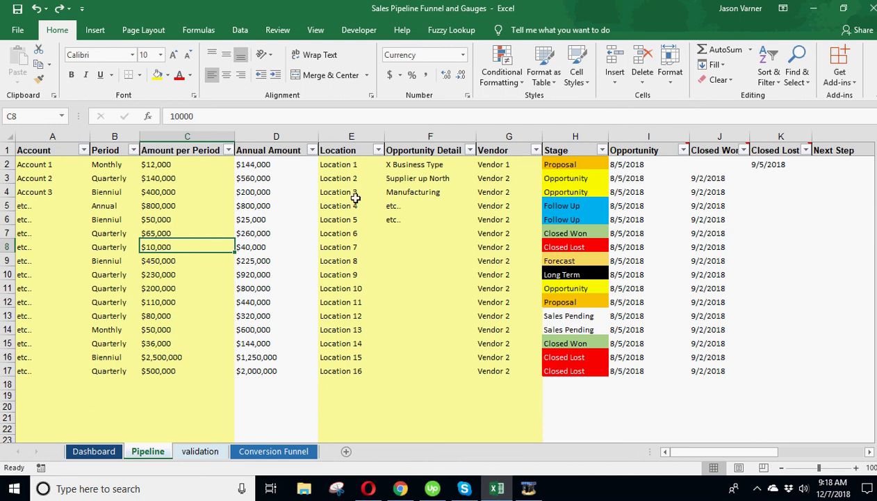
click(113, 219)
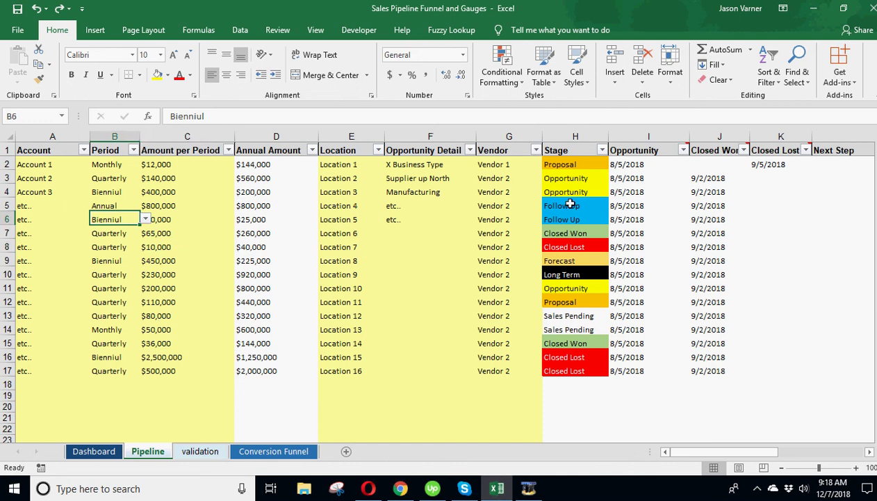
Step: View the Stage choices for H3 and compare the Pipeline stages with the Dashboard's Stage Summary
click(579, 180)
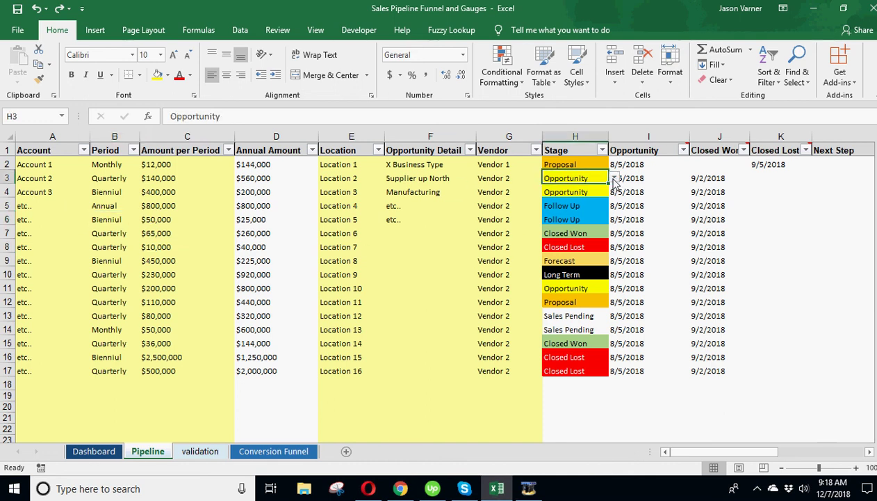
click(614, 178)
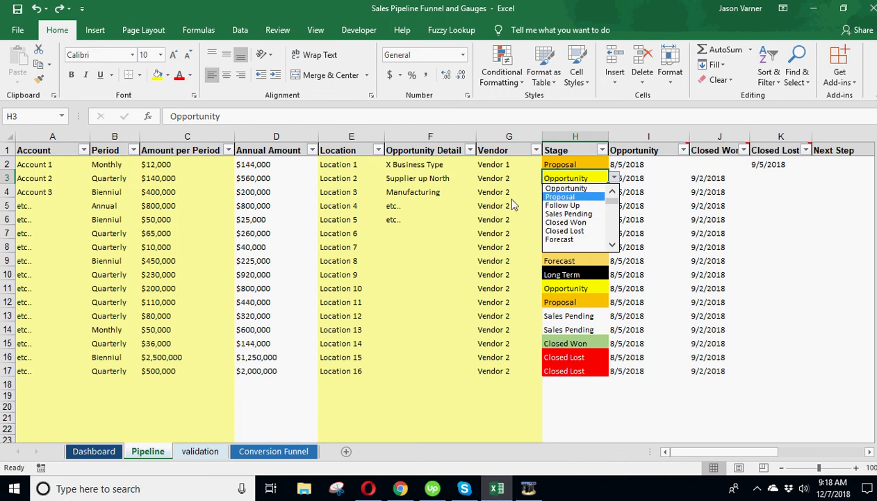
key(Escape)
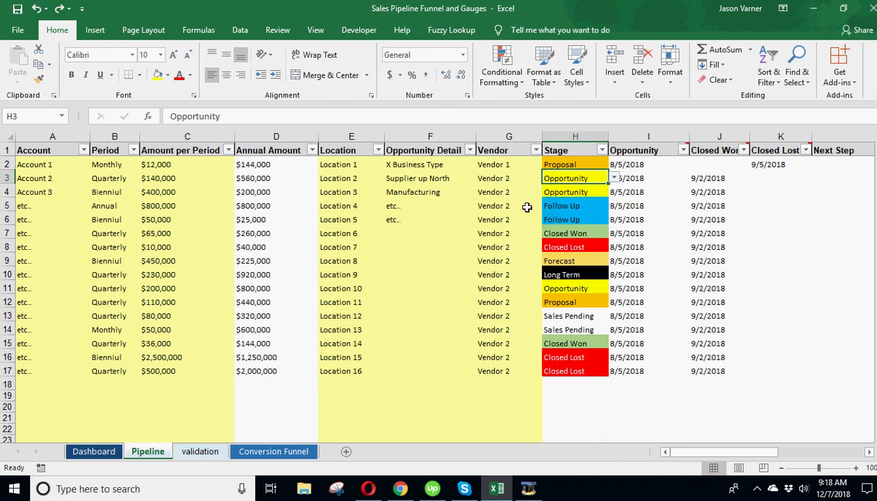
click(577, 288)
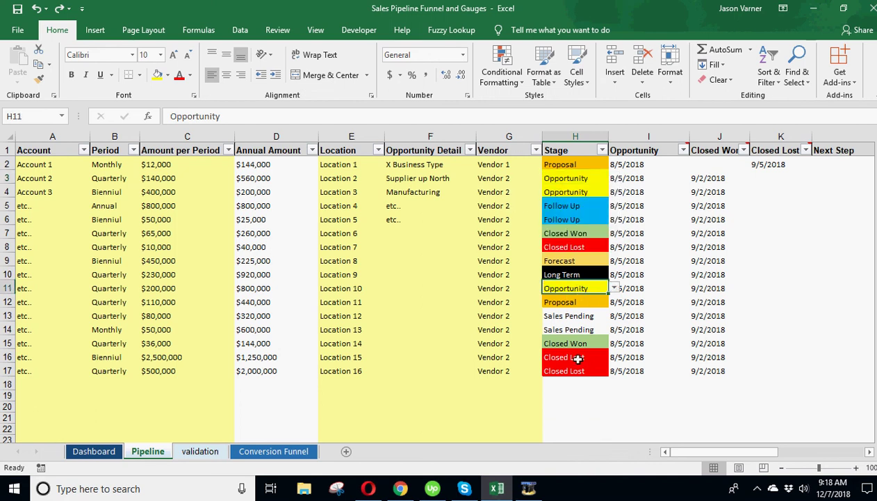
click(96, 449)
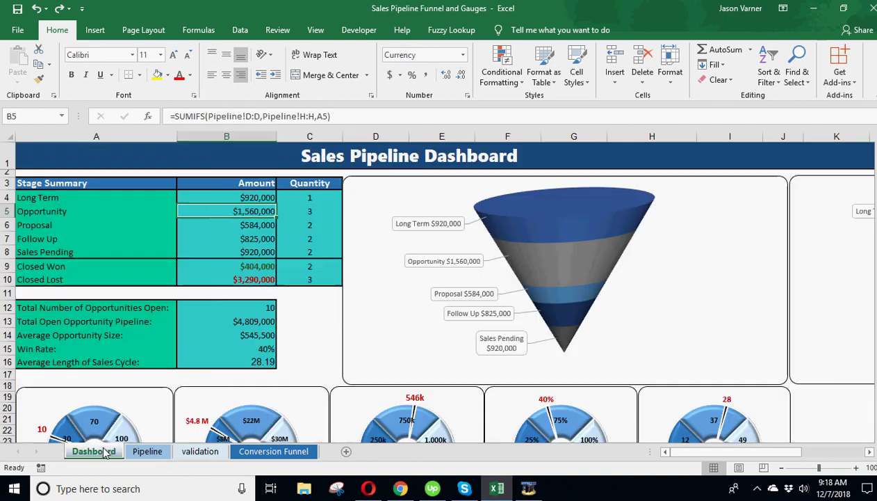
click(147, 450)
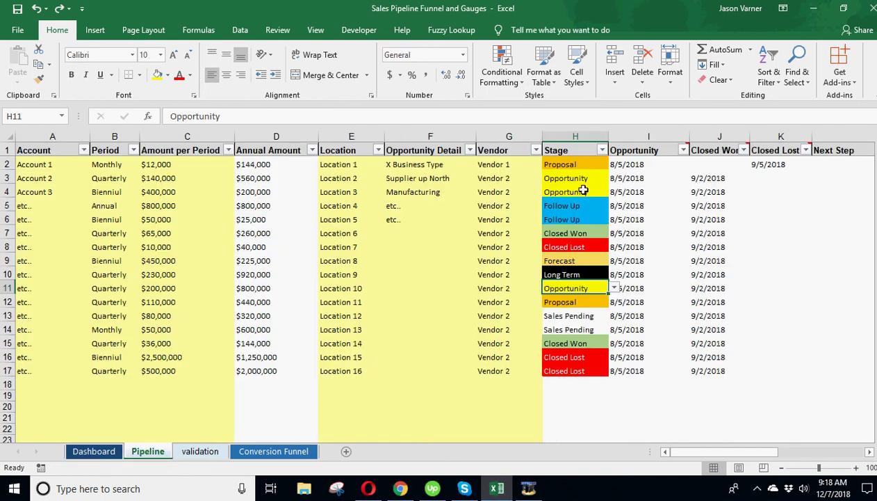
click(583, 202)
click(571, 219)
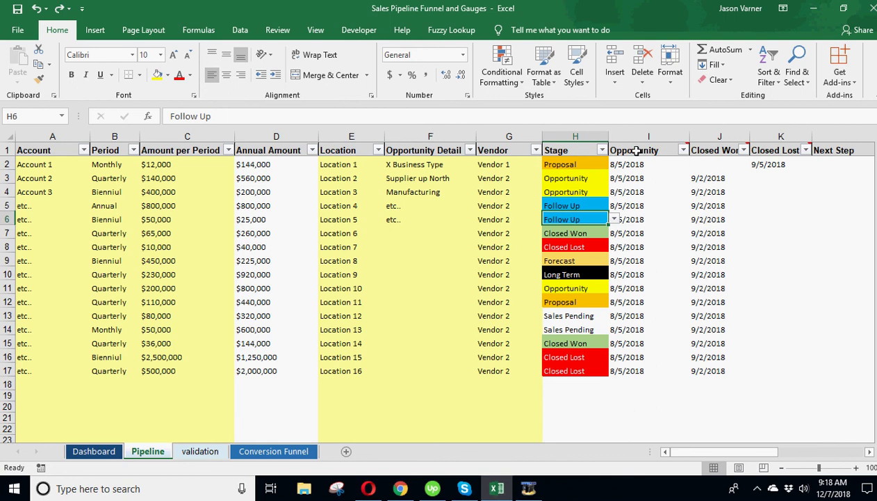
Step: Revisit the Stage Status, accounts, Locations and Period lists on the validation sheet
click(194, 452)
click(196, 192)
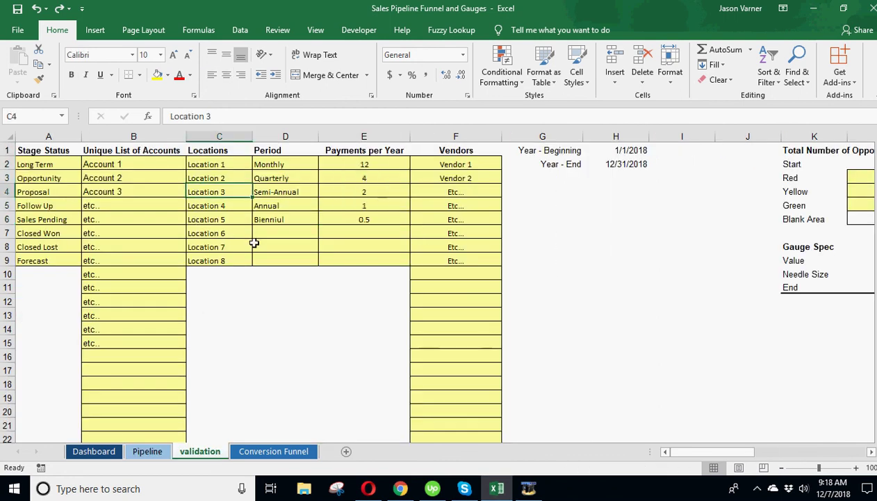
click(279, 219)
click(39, 206)
click(130, 207)
click(234, 209)
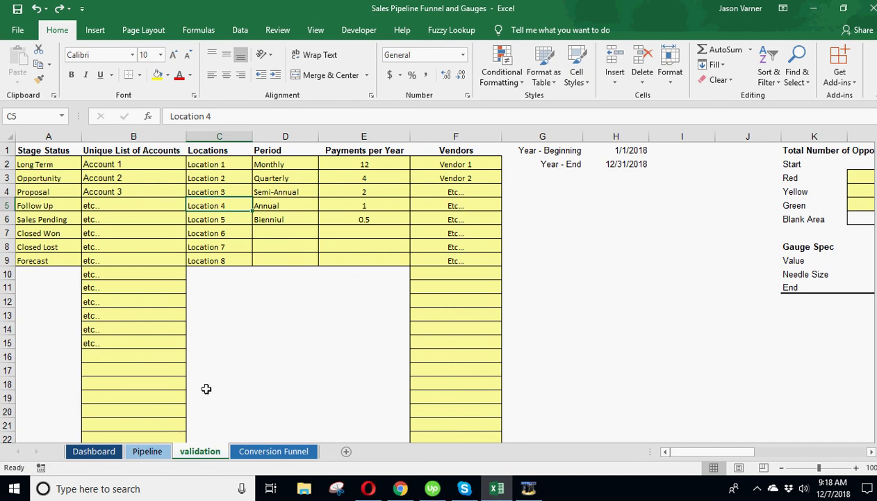
Step: Check the Vendor cells G2 and G5 and the Location cells E2 and E5 on the Pipeline sheet
click(147, 451)
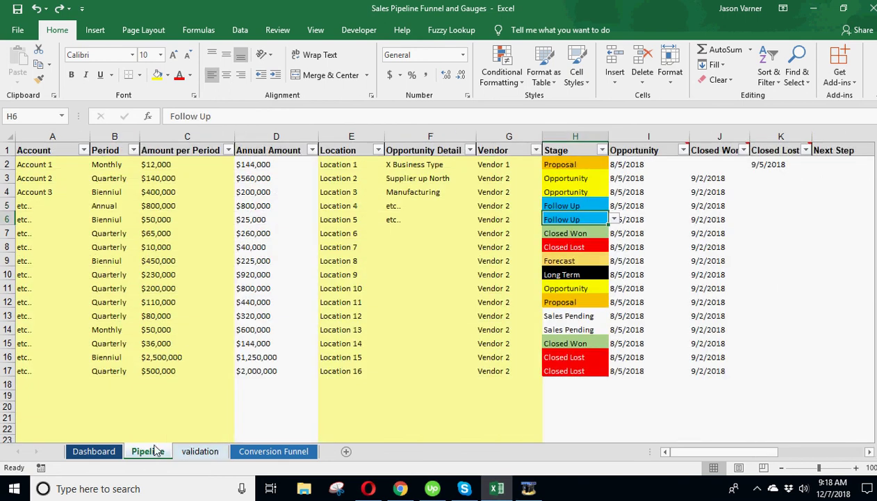
click(498, 164)
click(495, 206)
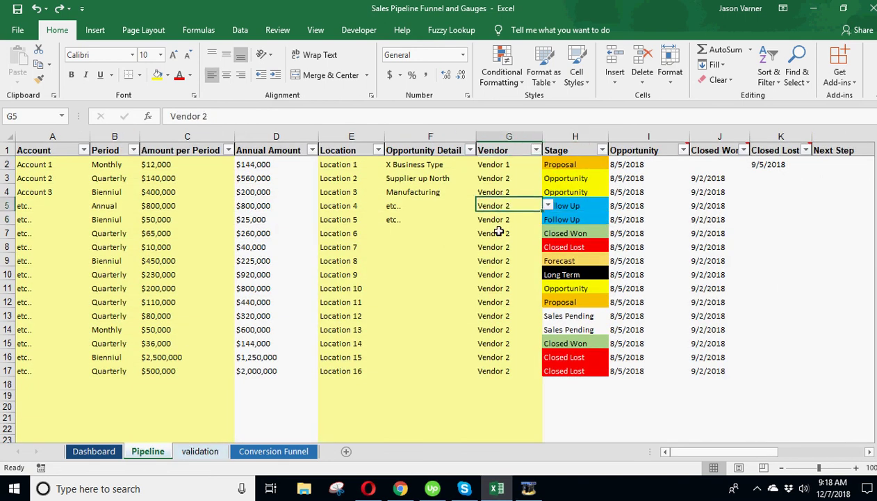
click(340, 167)
click(339, 202)
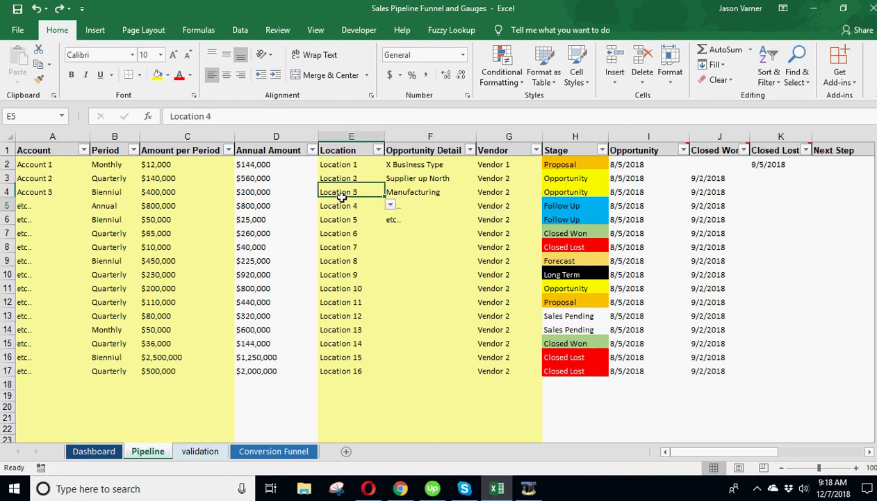
Step: Clear all data validation settings from the Location cell E2
click(350, 165)
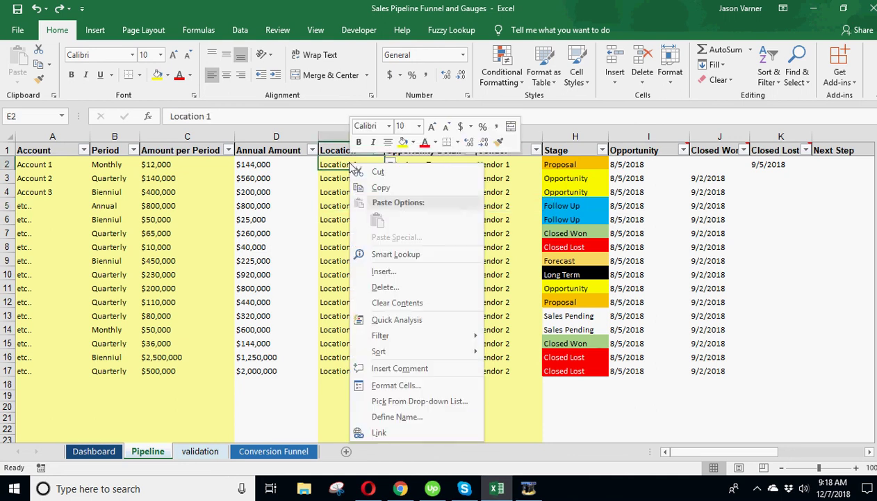
click(341, 167)
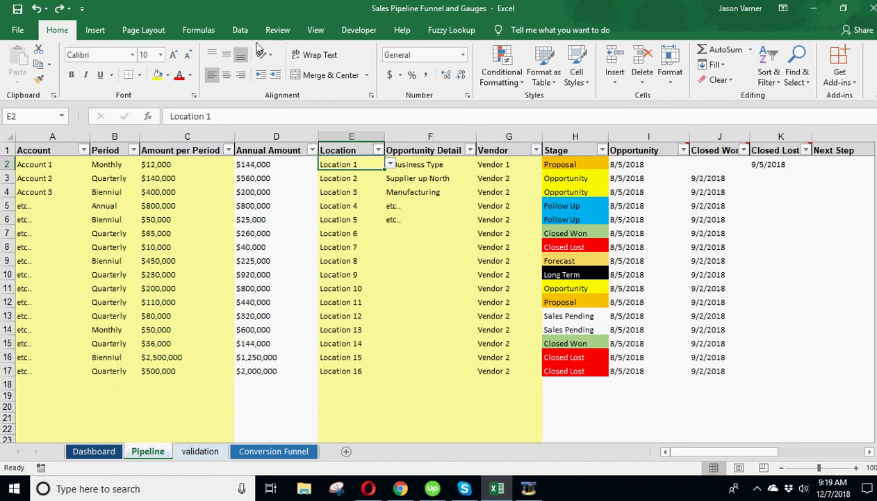
click(240, 30)
click(487, 80)
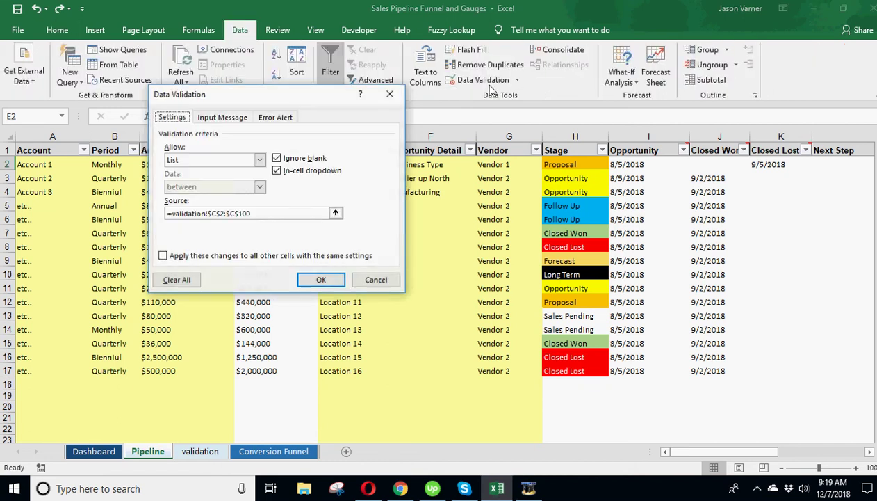
click(189, 280)
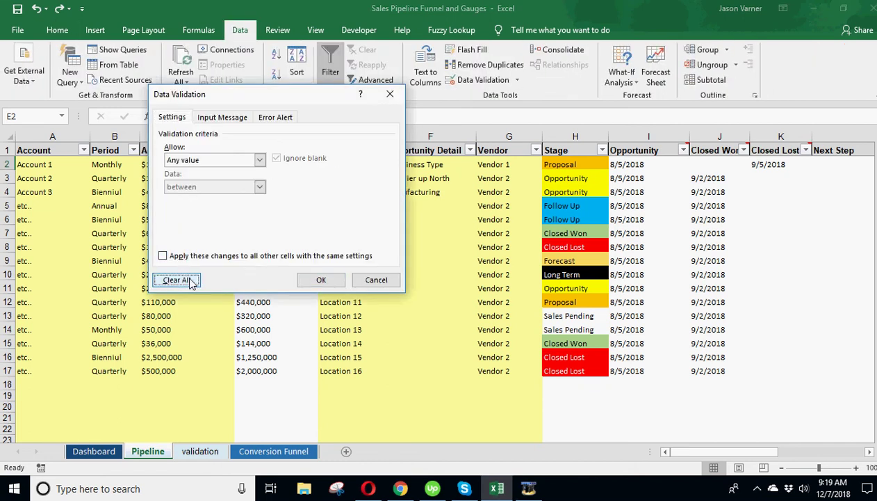
click(321, 280)
Step: Fill cell E2 down the Location column to carry its cleared validation to the cells below
click(368, 234)
click(363, 163)
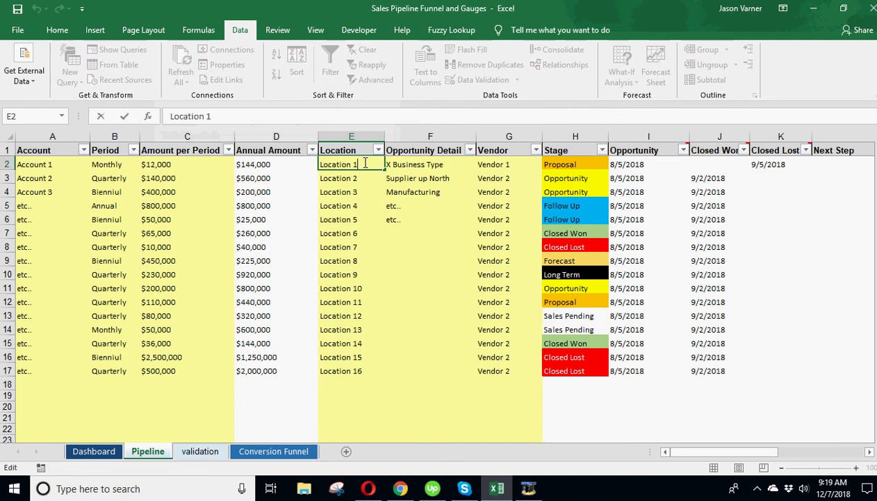
key(Down)
click(365, 163)
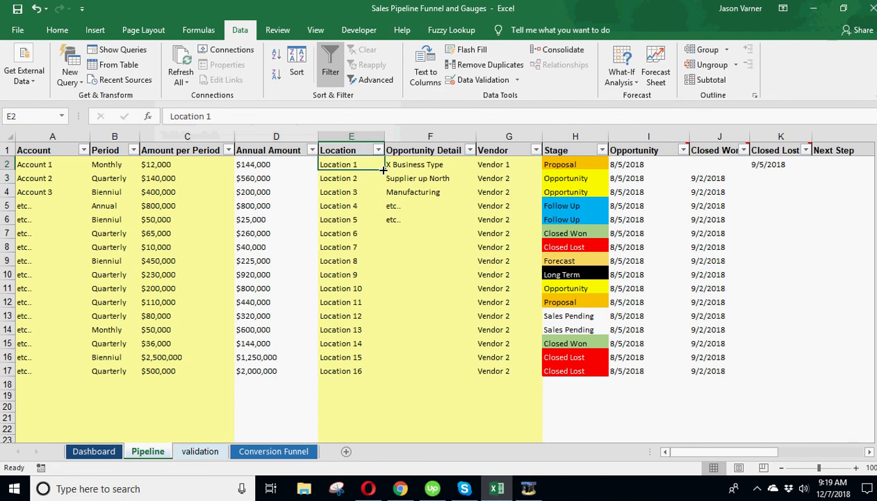
drag(384, 171, 360, 280)
Step: Check the Location cells between E2 and E8 for drop-down lists
click(342, 203)
click(347, 236)
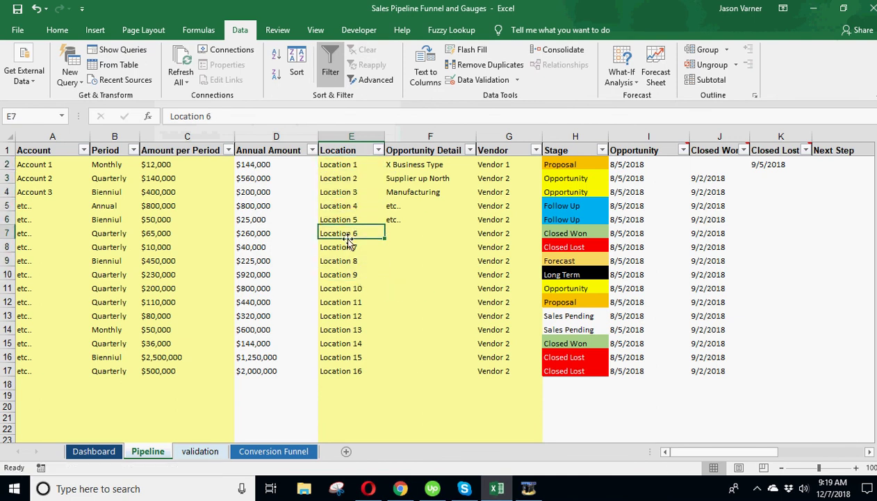
click(345, 203)
click(354, 174)
click(352, 168)
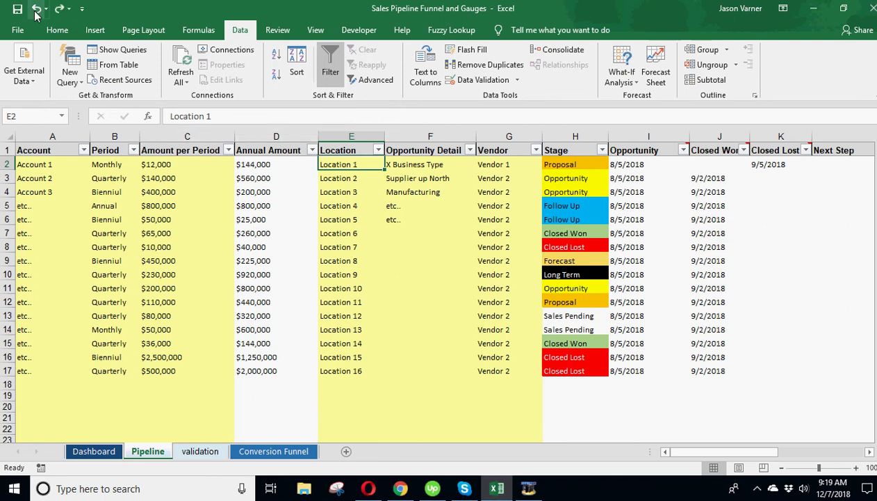
click(344, 195)
click(343, 245)
click(361, 165)
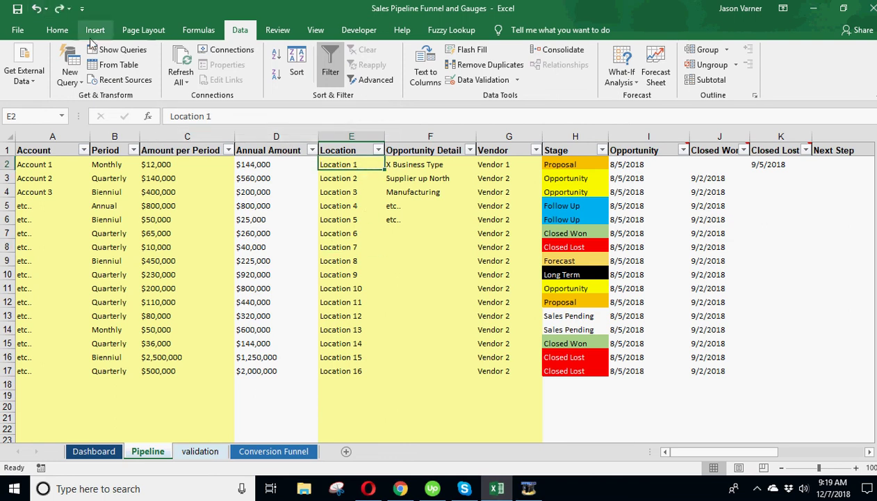
Step: Undo the removal of E2's data validation, check its location list and save the workbook
click(36, 8)
click(391, 165)
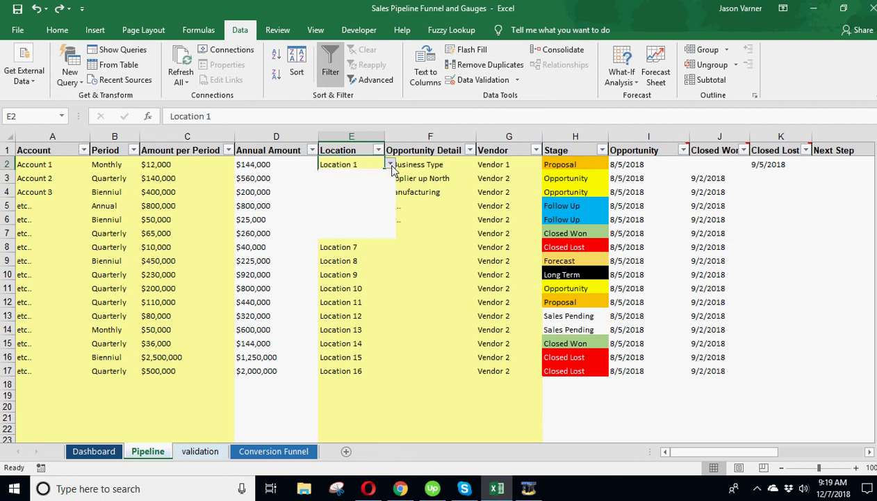
click(364, 273)
click(17, 9)
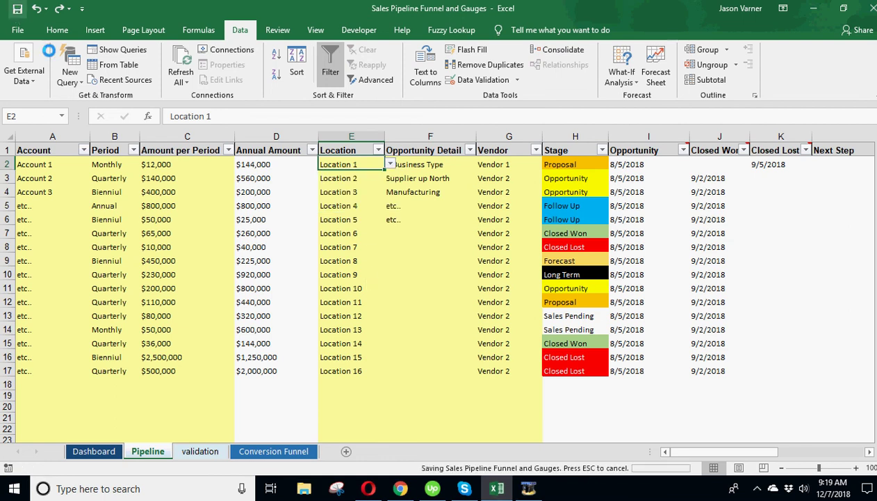
click(338, 243)
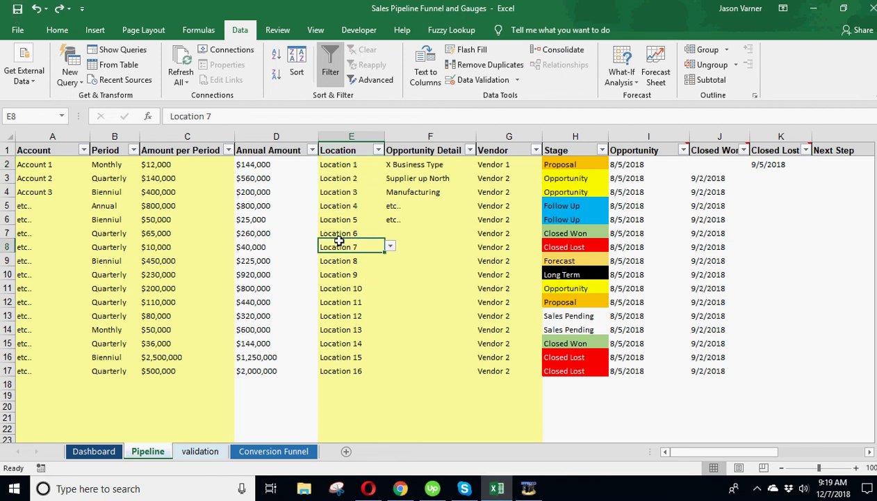
click(577, 244)
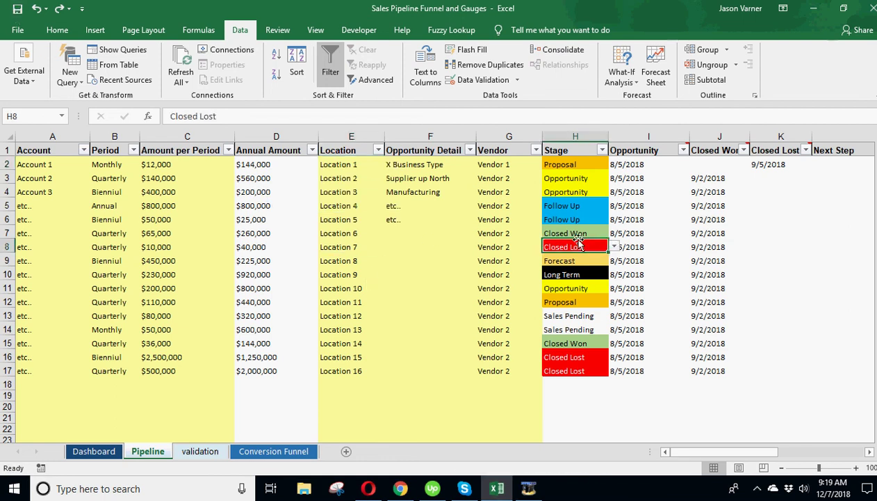
drag(733, 453, 669, 452)
click(101, 192)
click(41, 204)
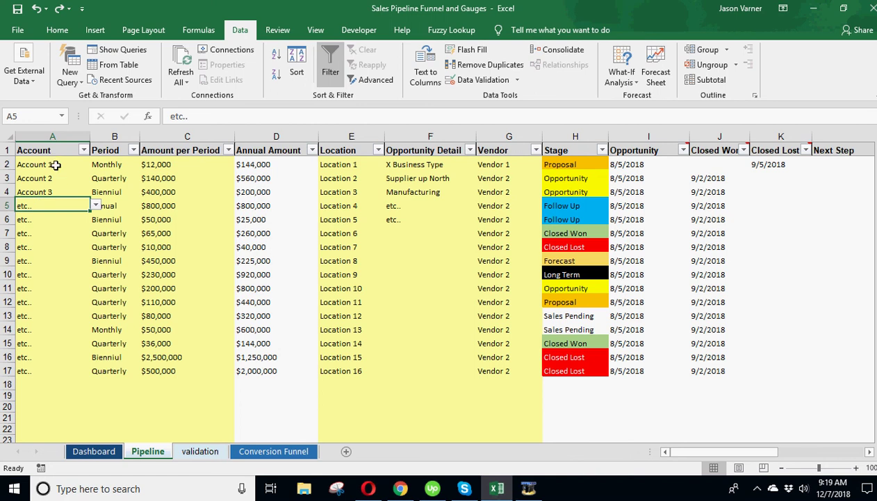
click(55, 30)
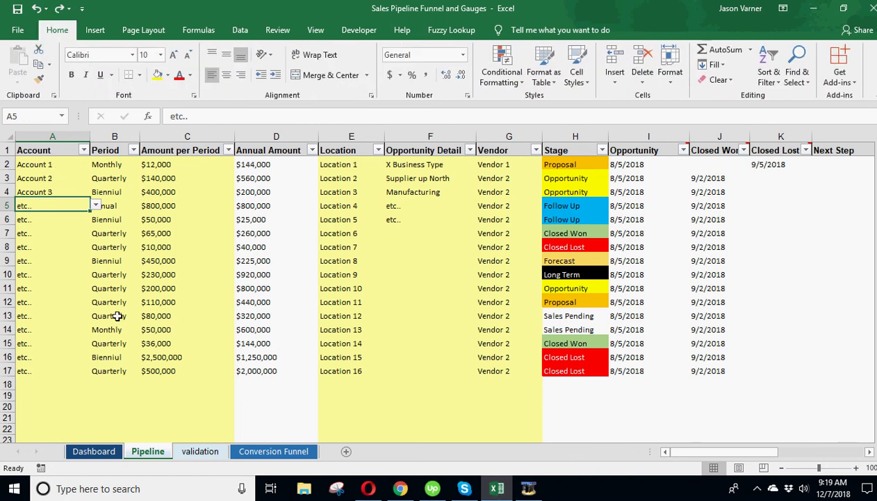
Step: View the Conversion Funnel sheet, revisit the Pipeline and Dashboard sheets for comparison, and return to the Conversion Funnel sheet
click(261, 452)
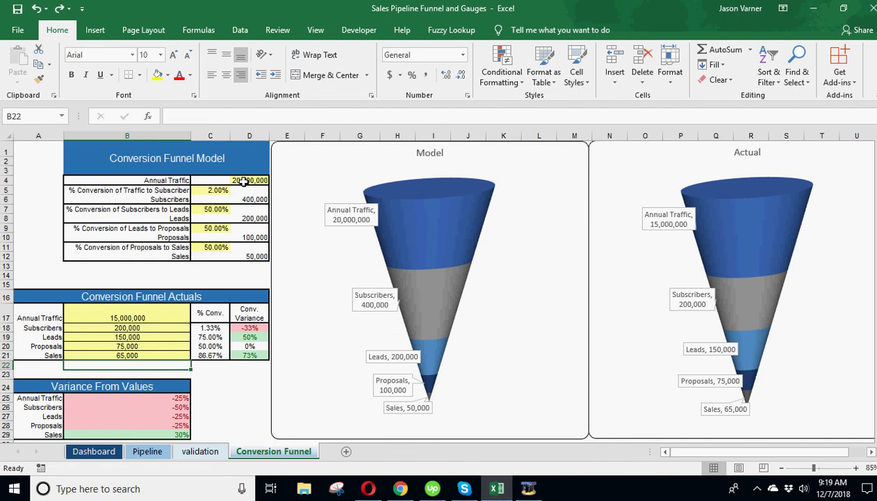
click(147, 450)
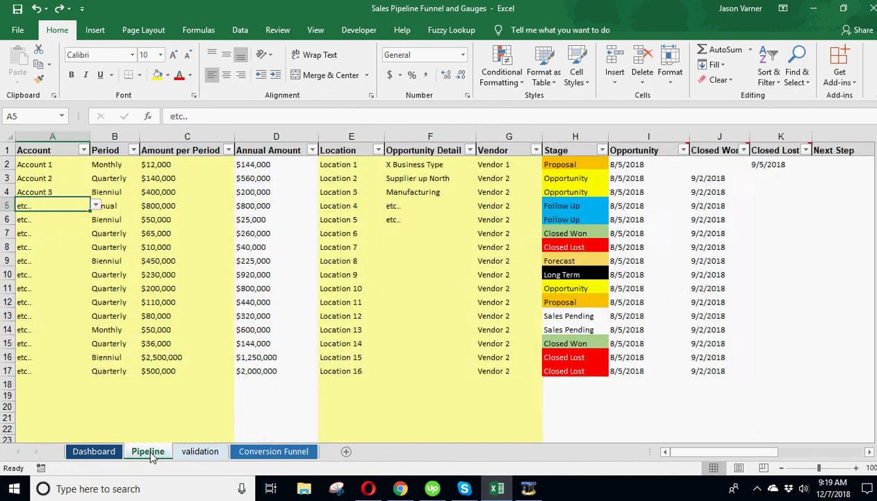
click(112, 452)
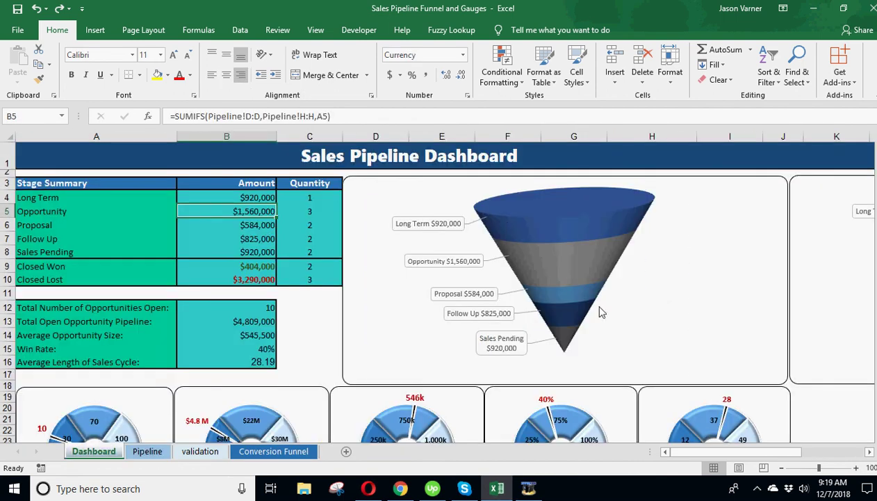
click(252, 451)
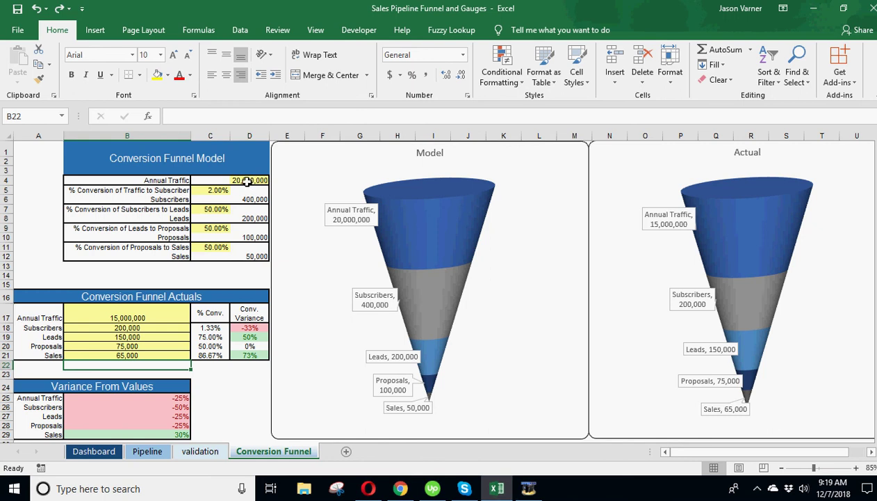
Step: Examine the Conversion Funnel Model's annual traffic, its traffic-to-subscriber and subscriber-to-lead rates, and the Leads formula
click(247, 181)
click(168, 182)
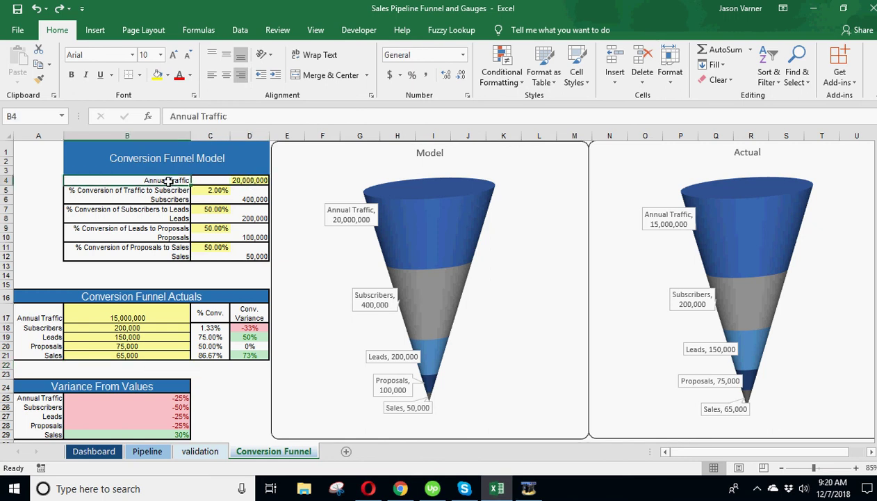
click(259, 181)
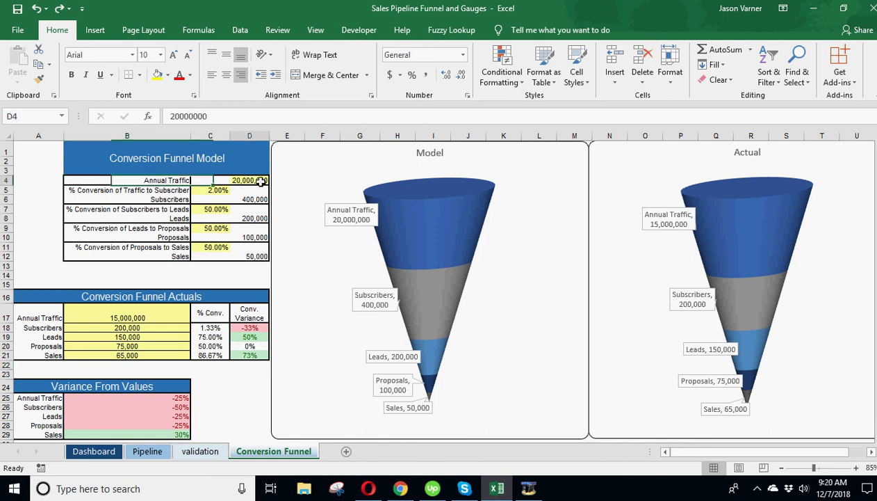
click(220, 190)
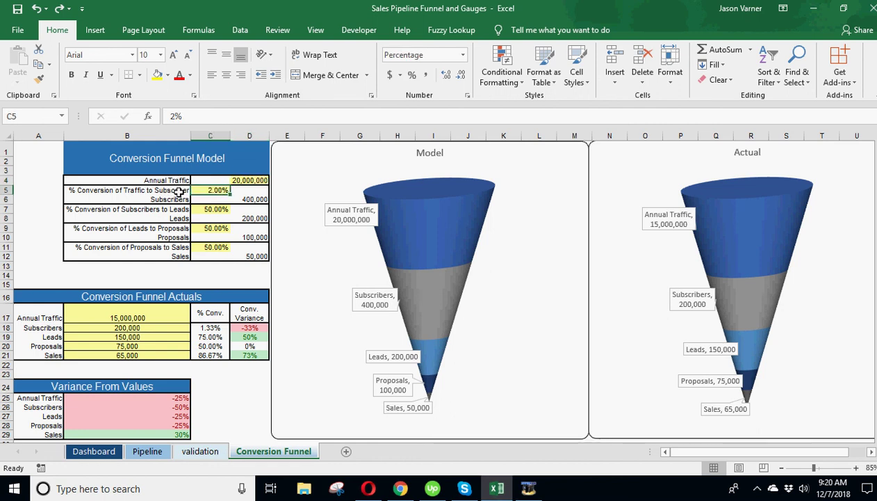
click(254, 200)
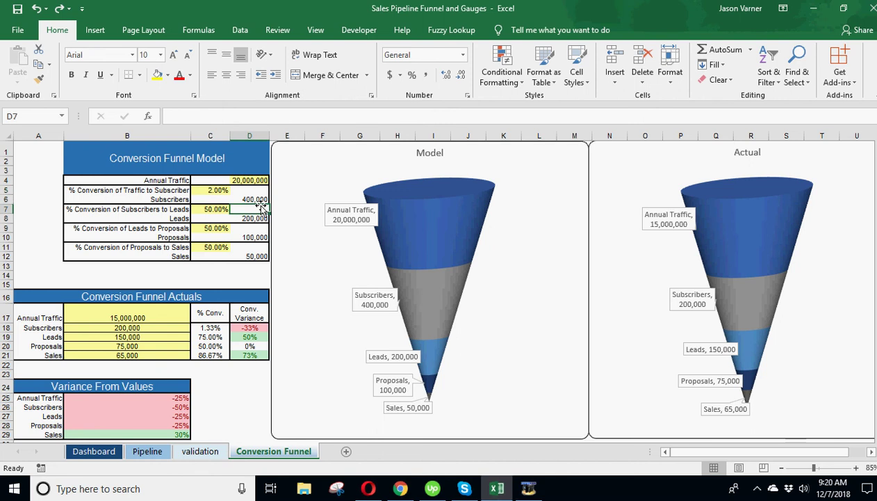
click(220, 209)
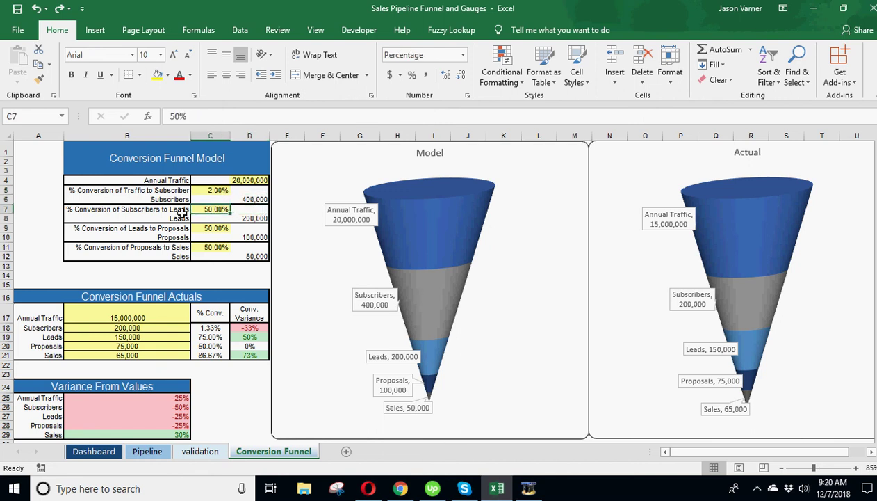
click(251, 218)
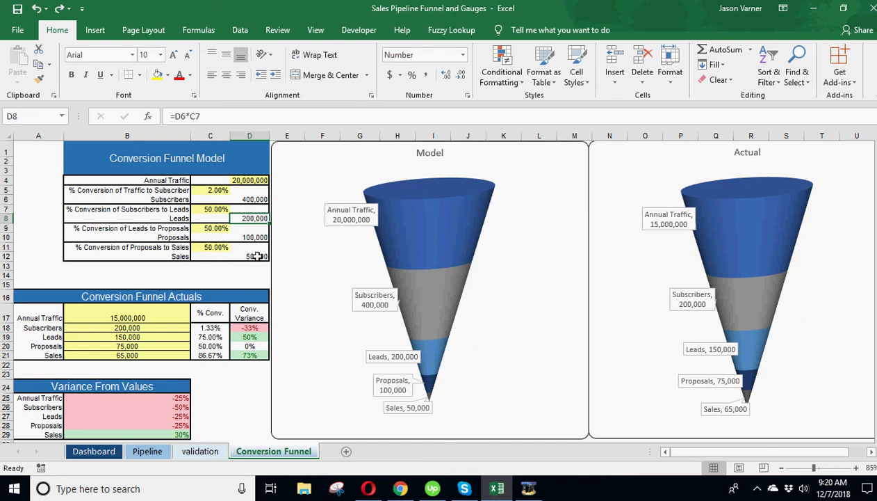
Step: Compare the model's annual traffic with its Sales formula and inspect the conversion percentages in C5, C7 and C9
click(255, 181)
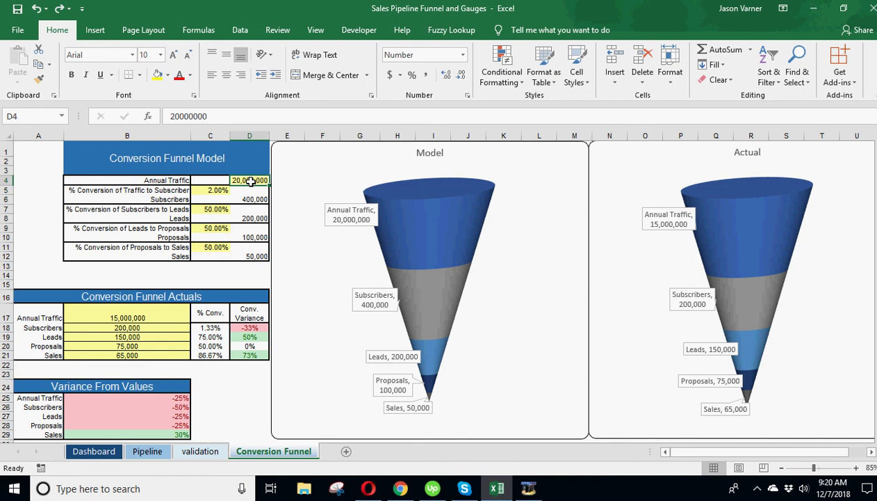
click(250, 255)
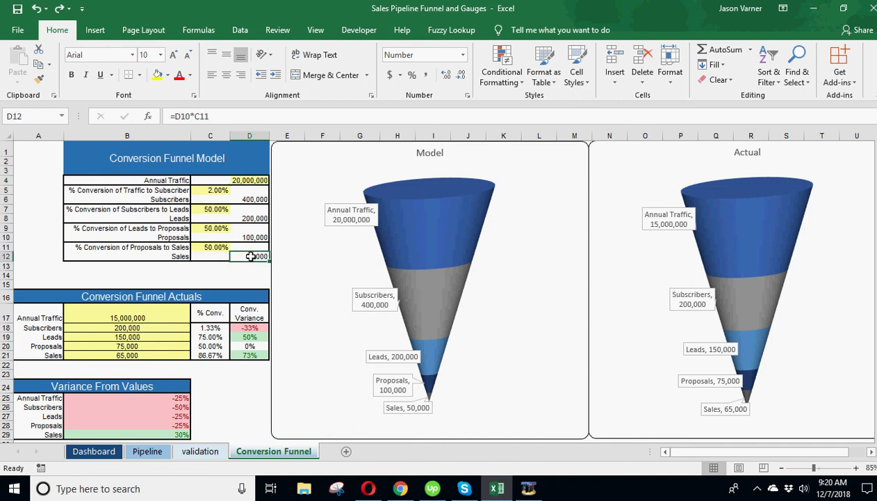
click(217, 190)
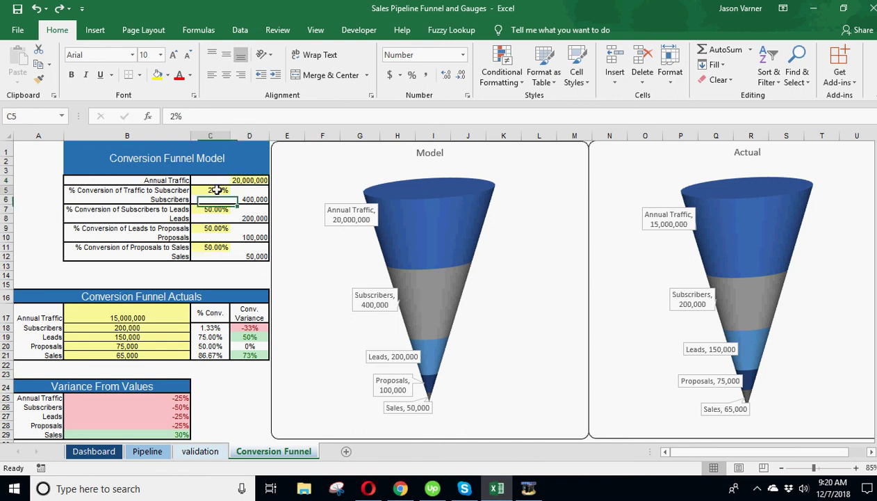
click(216, 209)
click(216, 228)
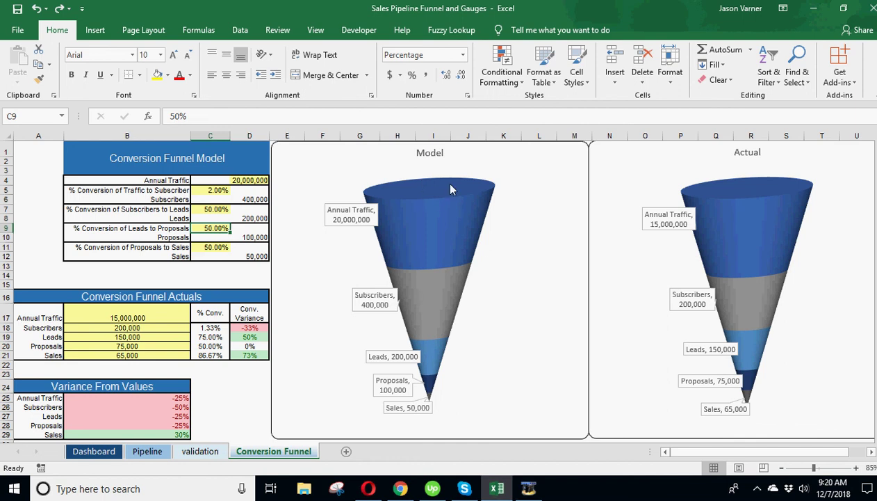
Step: Examine the Annual Traffic, Subscribers and Leads inputs in Conversion Funnel Actuals and the % Conv. formula in C18
click(129, 313)
click(128, 328)
click(116, 311)
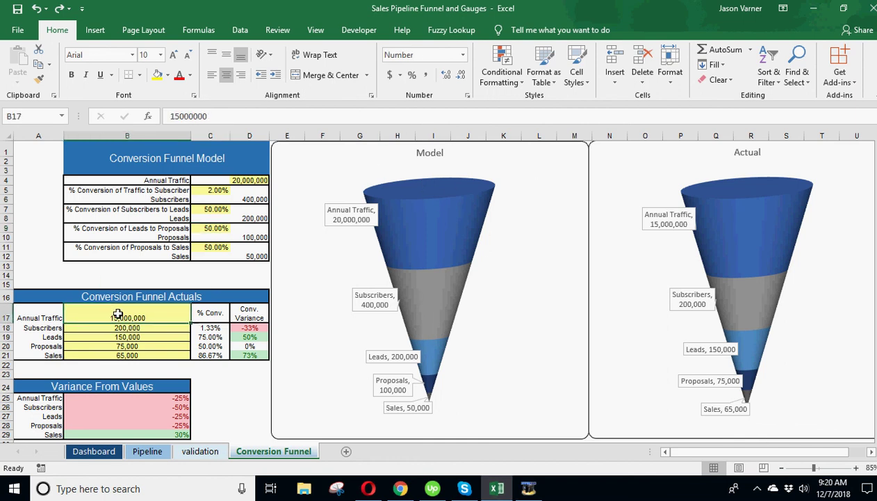
click(116, 327)
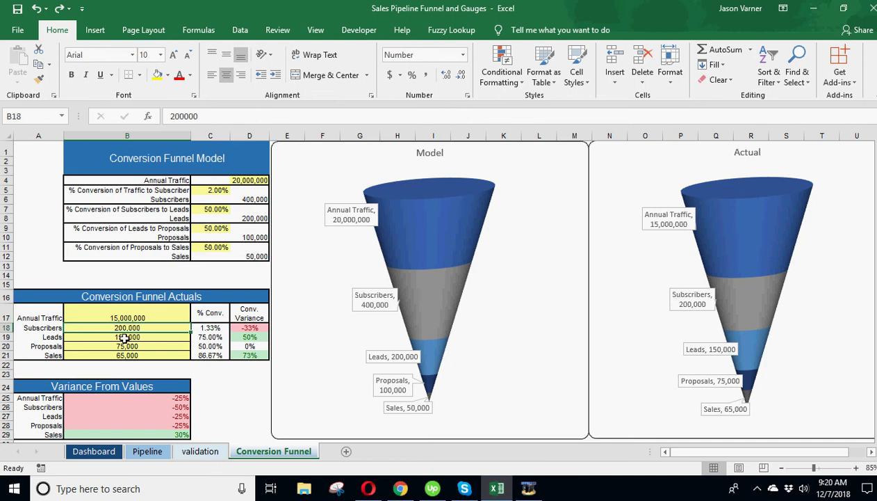
click(120, 337)
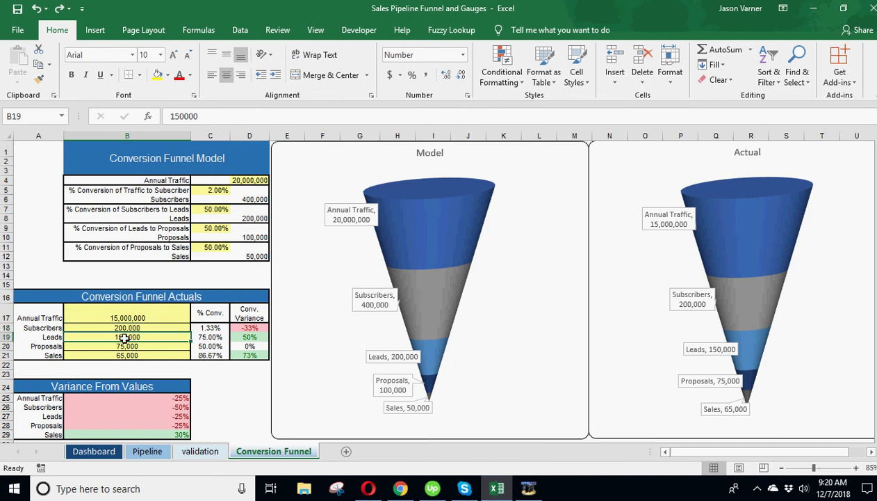
click(211, 326)
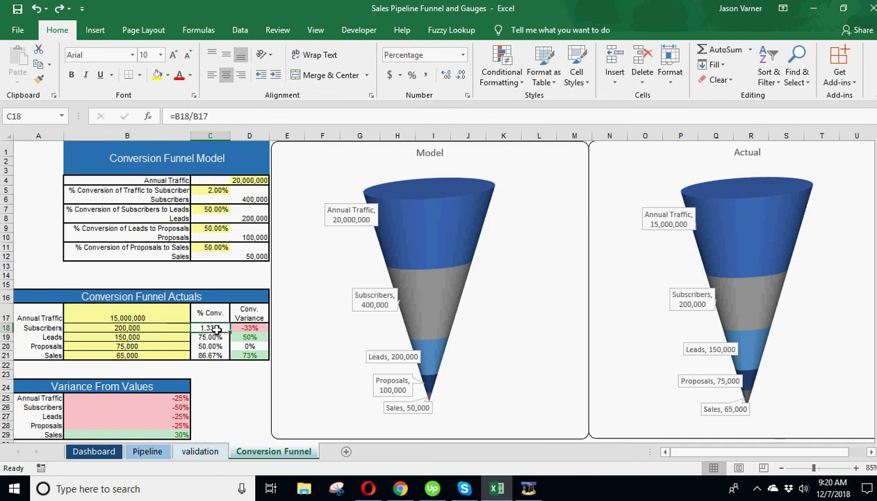
click(122, 317)
click(126, 327)
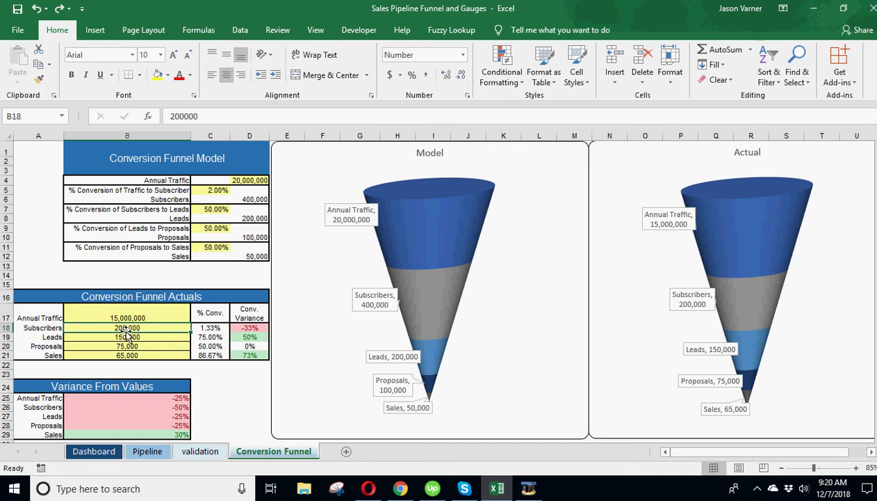
click(125, 337)
Step: Inspect the Subscribers conversion variance formula in D18 and the model conversion rates in C5 and C7
click(250, 327)
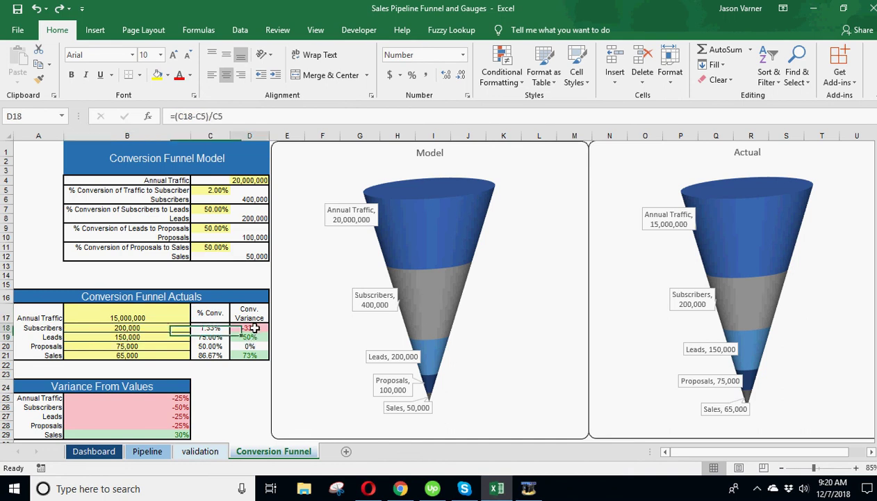
click(213, 190)
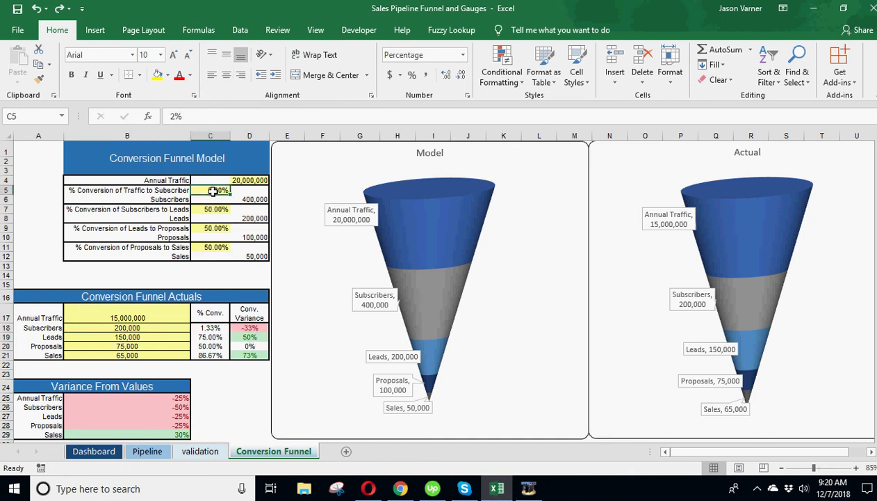
click(213, 209)
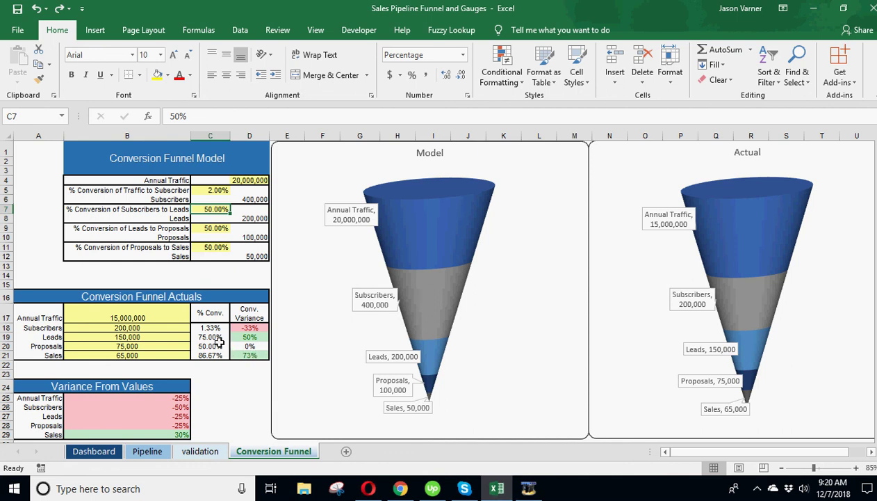
Step: Inspect the Annual Traffic variance formula in B25 and compare actual traffic and subscribers with the model's subscribers in D6
click(118, 397)
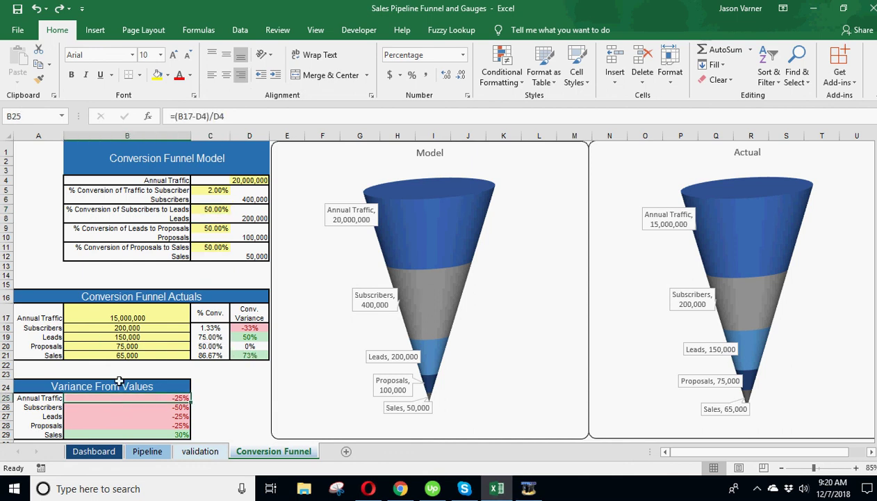
click(147, 317)
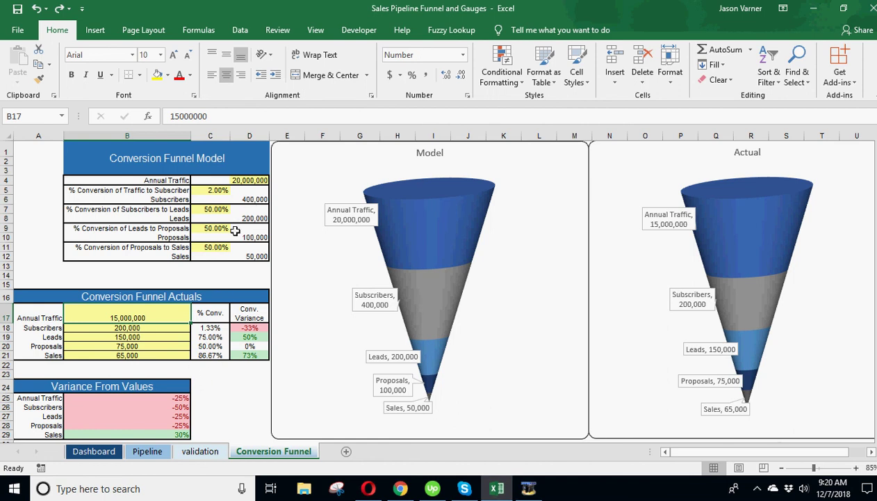
click(139, 326)
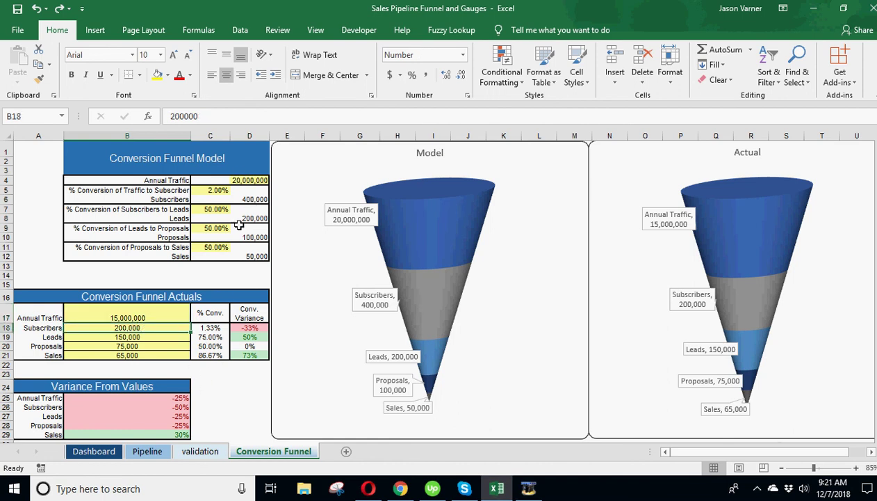
click(256, 201)
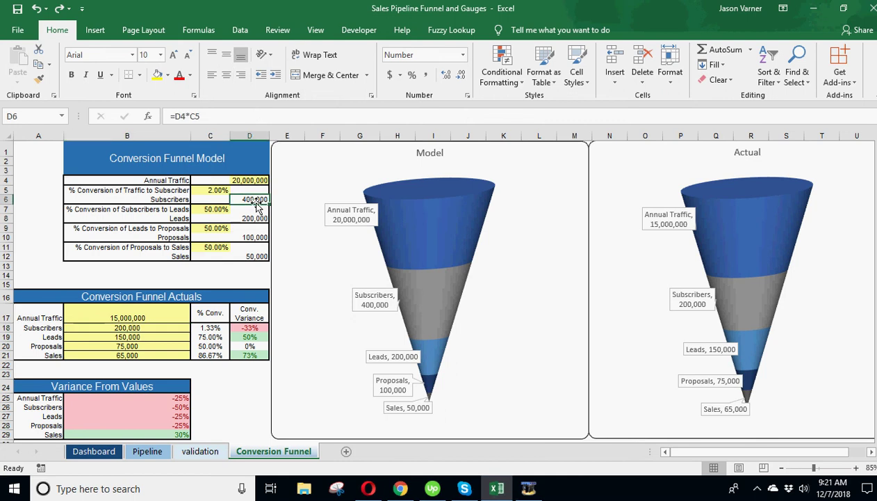
Step: Compare the actual Annual Traffic, Leads and Proposals entries with the values in the Conversion Funnel Model
click(128, 317)
click(128, 337)
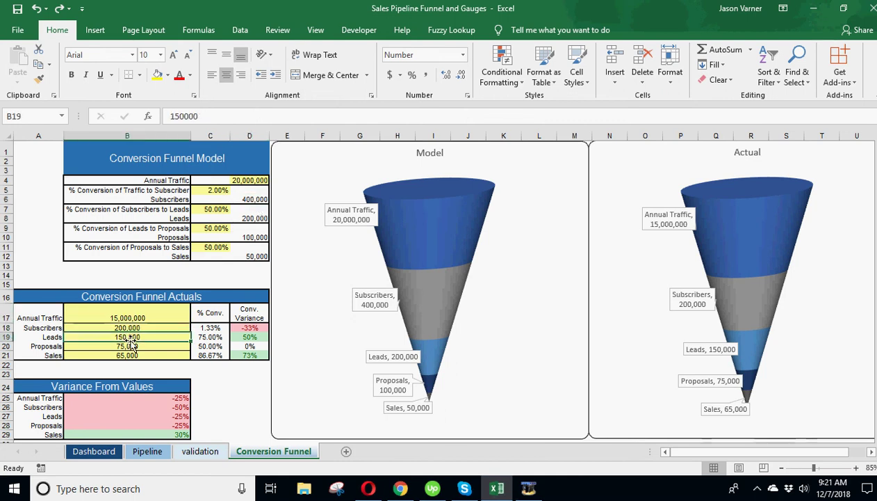
click(129, 346)
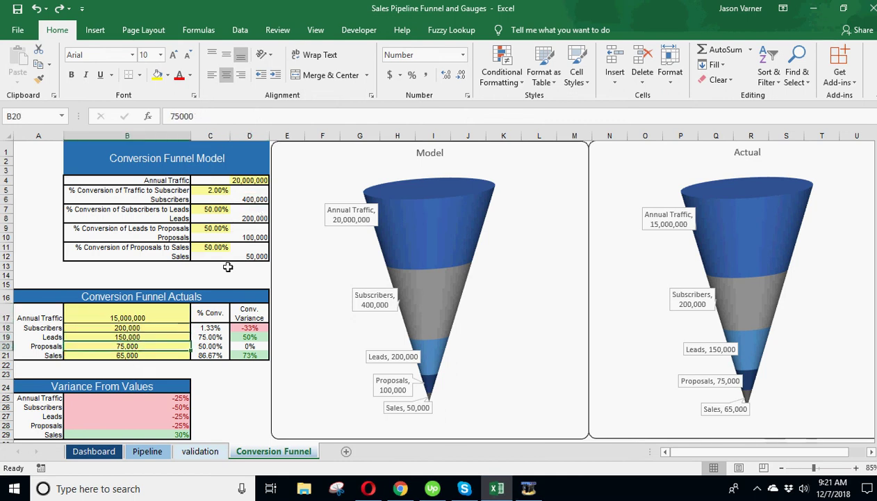
click(248, 200)
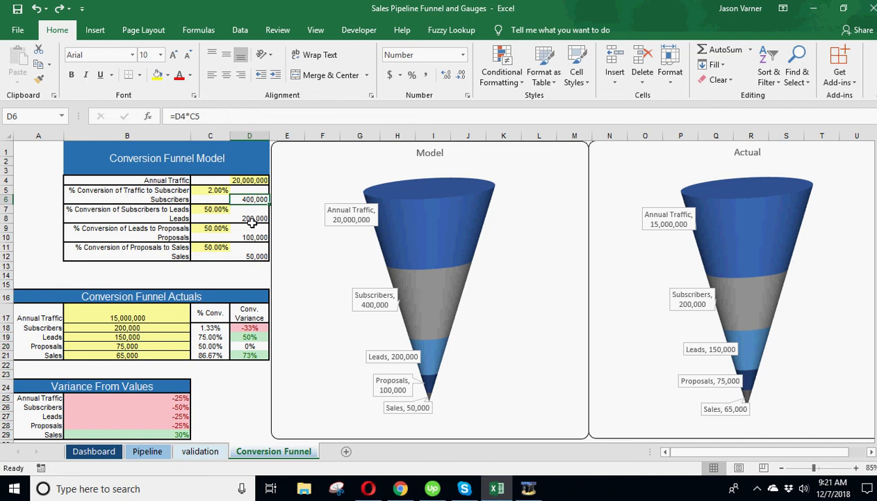
Step: Examine the Annual Traffic, Leads and Proposals formulas in the Variance From Values table
click(145, 415)
click(145, 425)
click(145, 399)
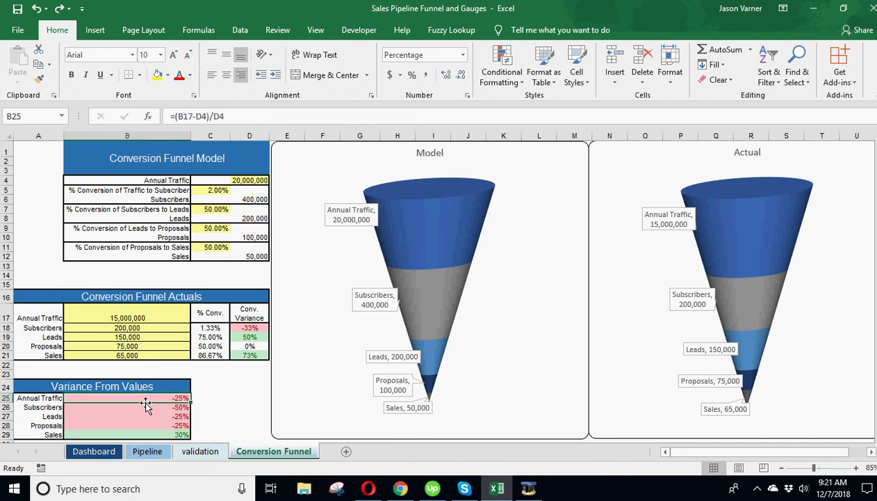
click(145, 416)
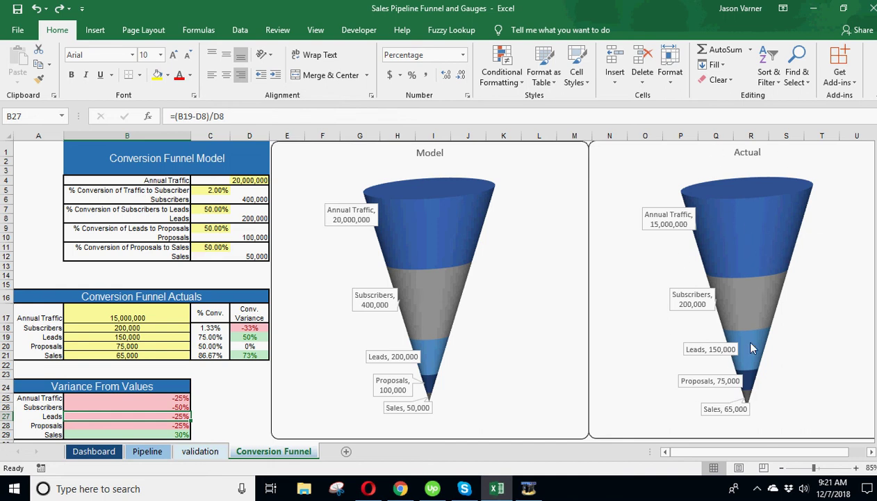
Step: Look over the Actual funnel chart and the rest of the sheet, and select the model's traffic-to-subscriber rate in C5
mouse_move(752, 348)
scroll(590, 325, down, 5)
scroll(589, 325, up, 5)
click(195, 190)
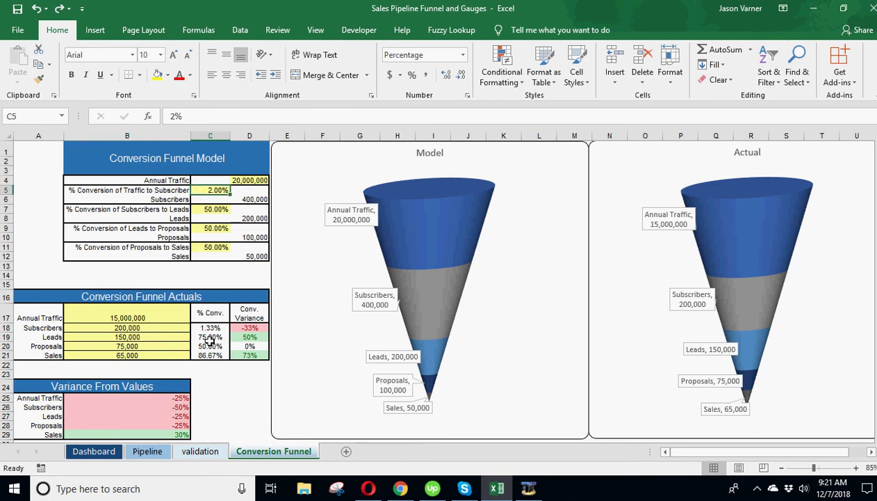
Step: Compare the Dashboard's pipeline funnel with the Model and Actual charts on the Conversion Funnel sheet, ending on the Dashboard
click(94, 451)
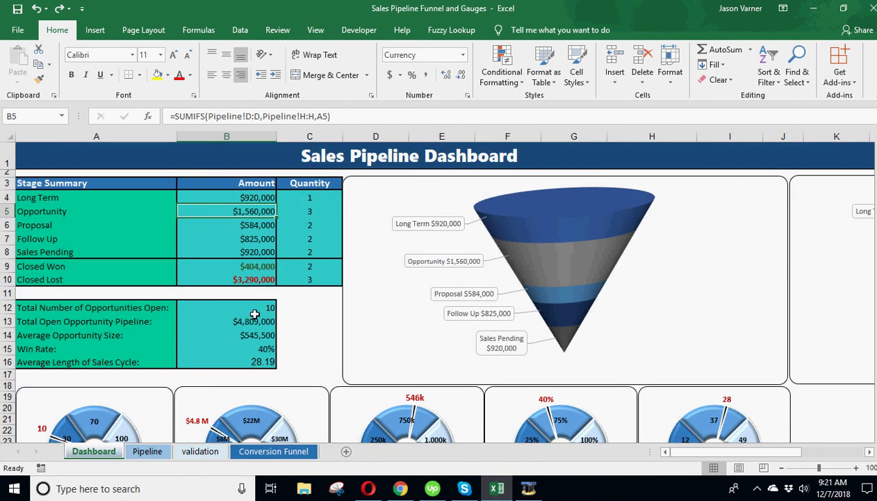
click(253, 452)
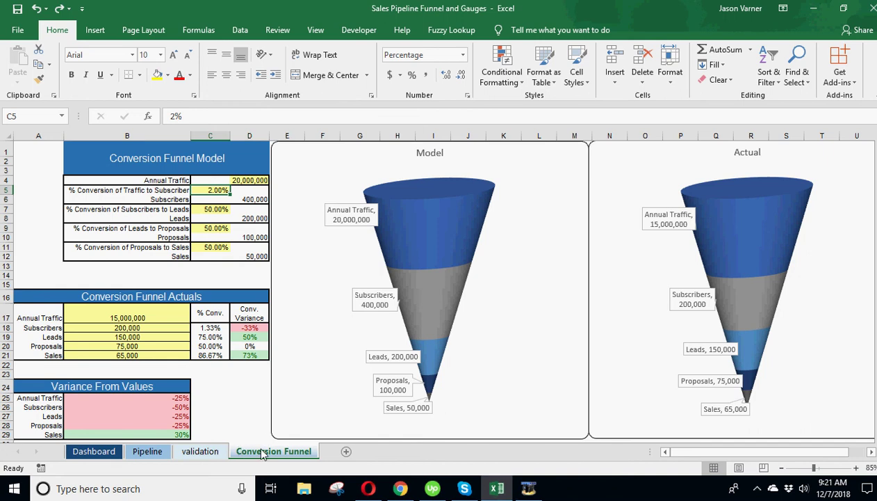
click(109, 452)
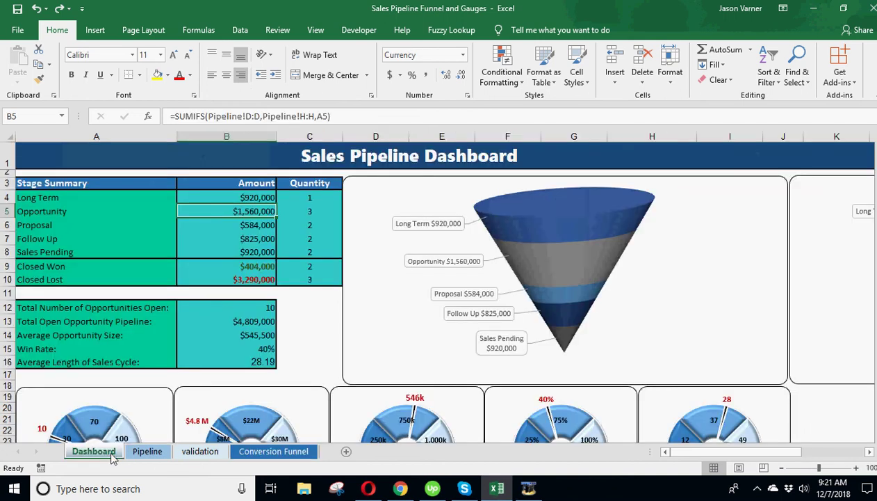
Step: Review the Dashboard's opportunity metrics, the row of gauges beneath them and the Stage Summary table
click(106, 319)
scroll(106, 319, down, 8)
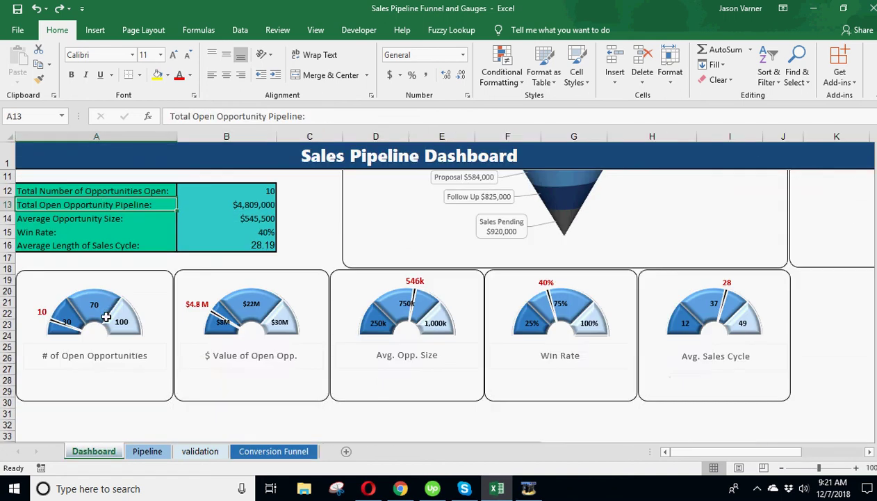
scroll(105, 319, up, 8)
scroll(105, 319, up, 1)
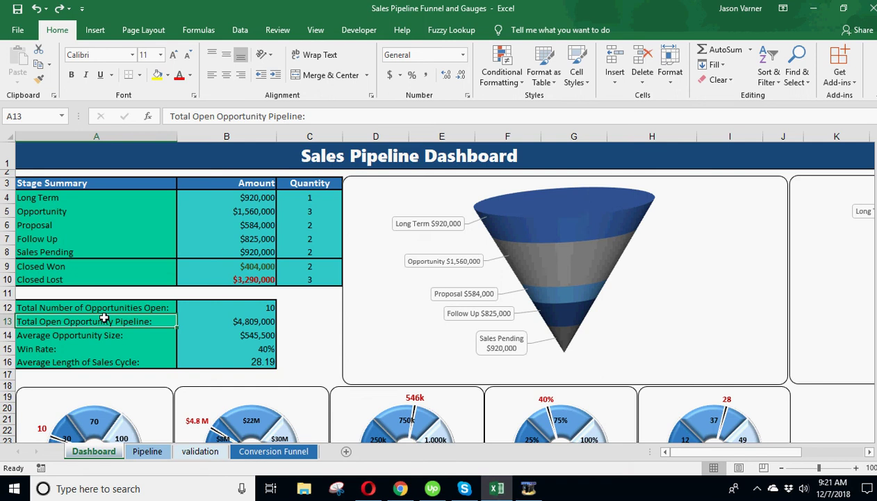
scroll(112, 337, down, 2)
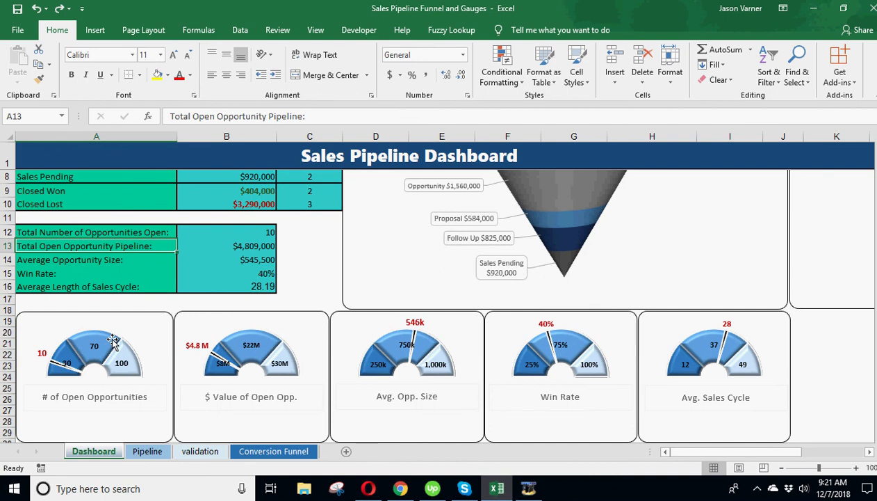
scroll(114, 341, up, 2)
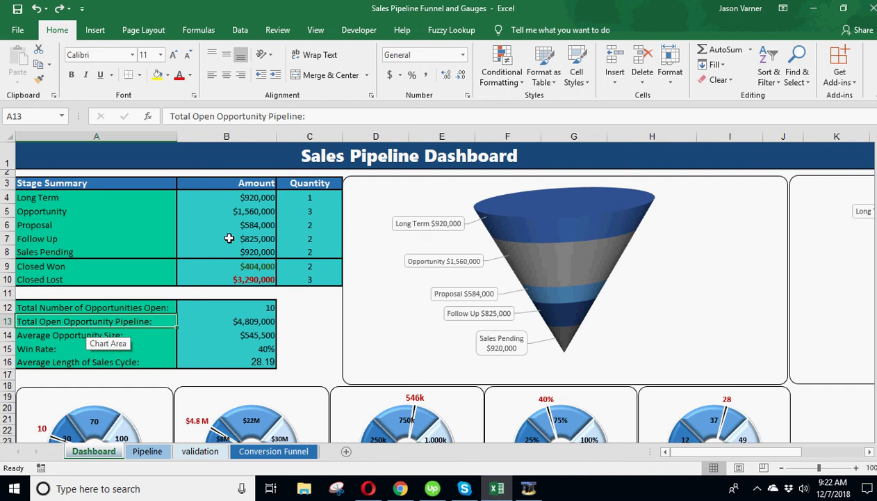
Step: Check the first Stage entries in H2:H4 of the Pipeline sheet and return to the Dashboard
click(149, 451)
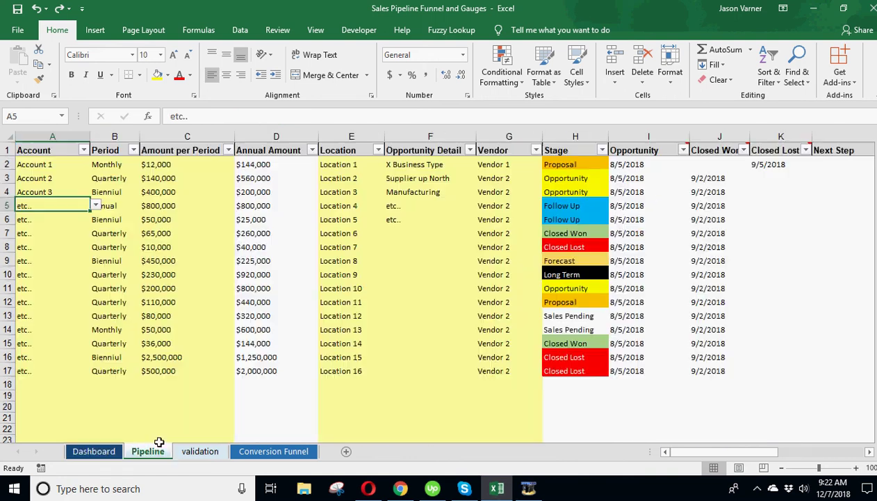
click(575, 164)
key(Down)
key(Down)
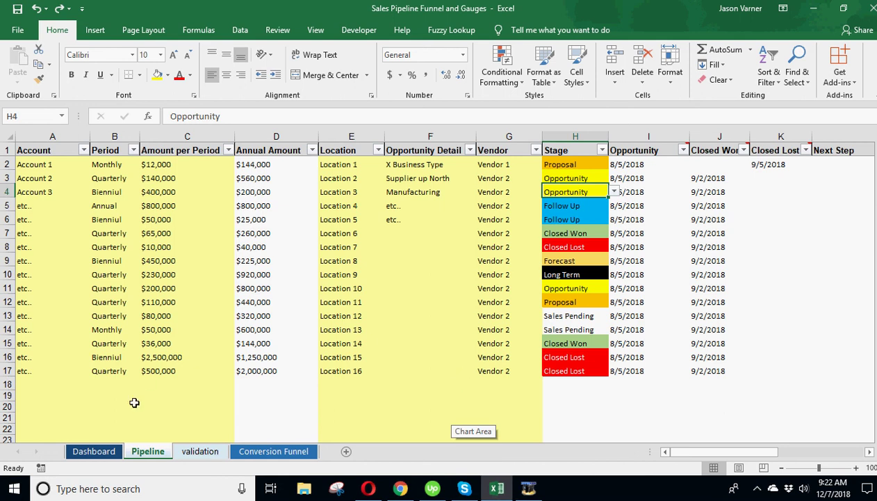
click(96, 452)
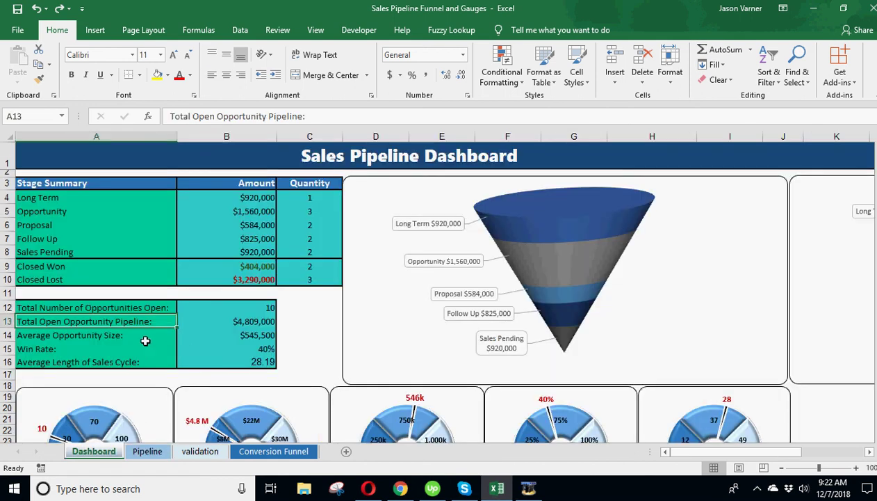